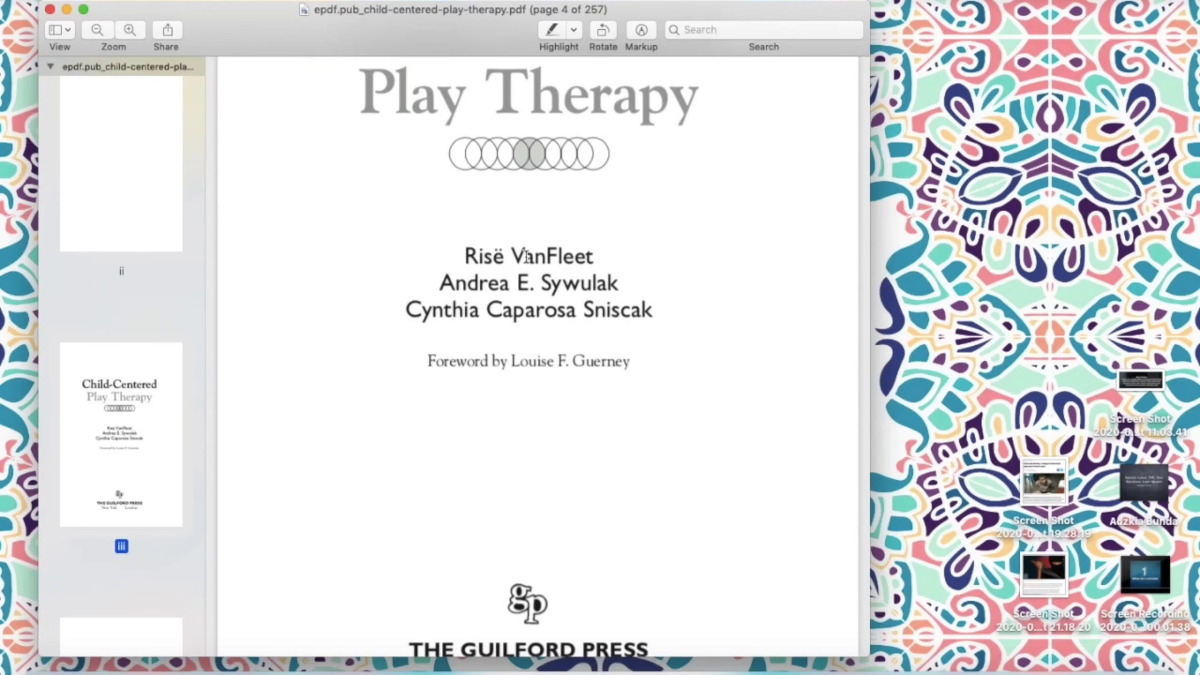
Step: Copy the first author's last name from the PDF title page into the last-name field of the APA book source's author entry
left_click_drag(514, 257, 598, 259)
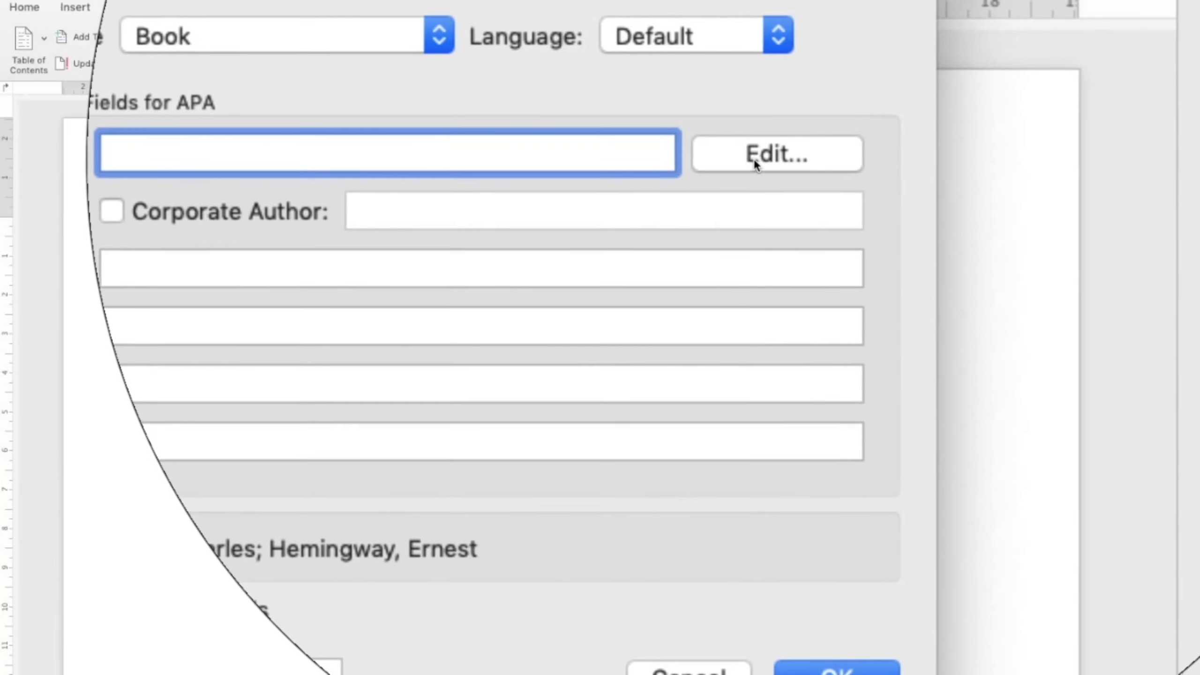
left_click(1042, 158)
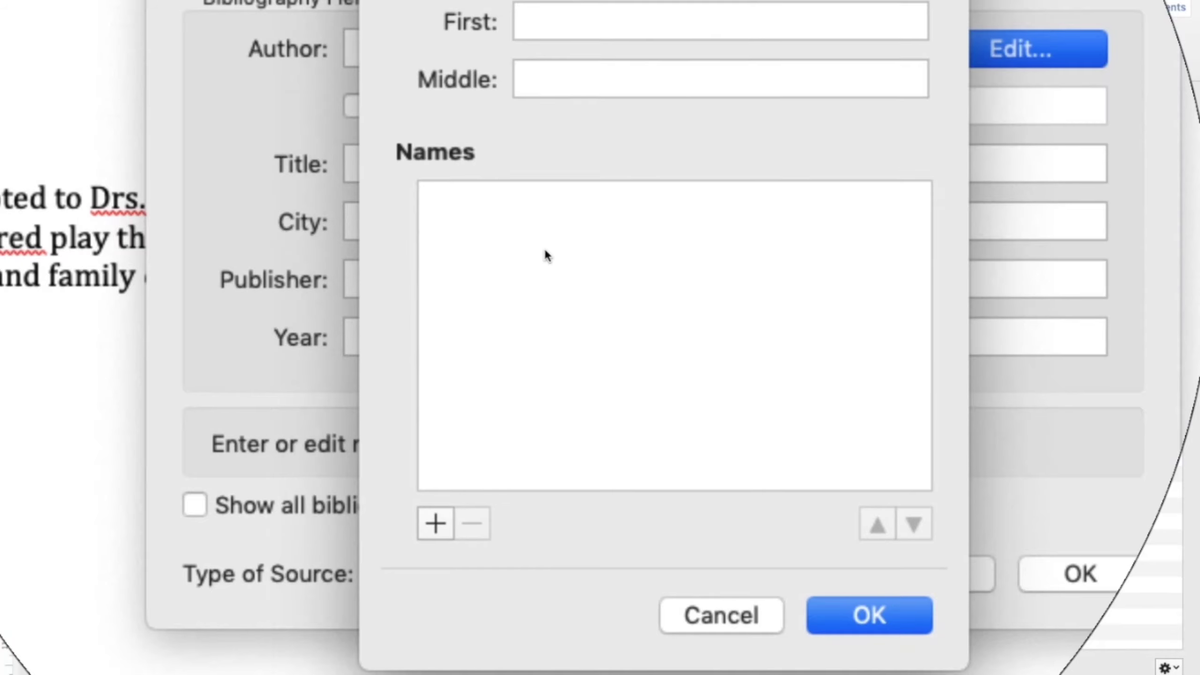
type("VanFleet")
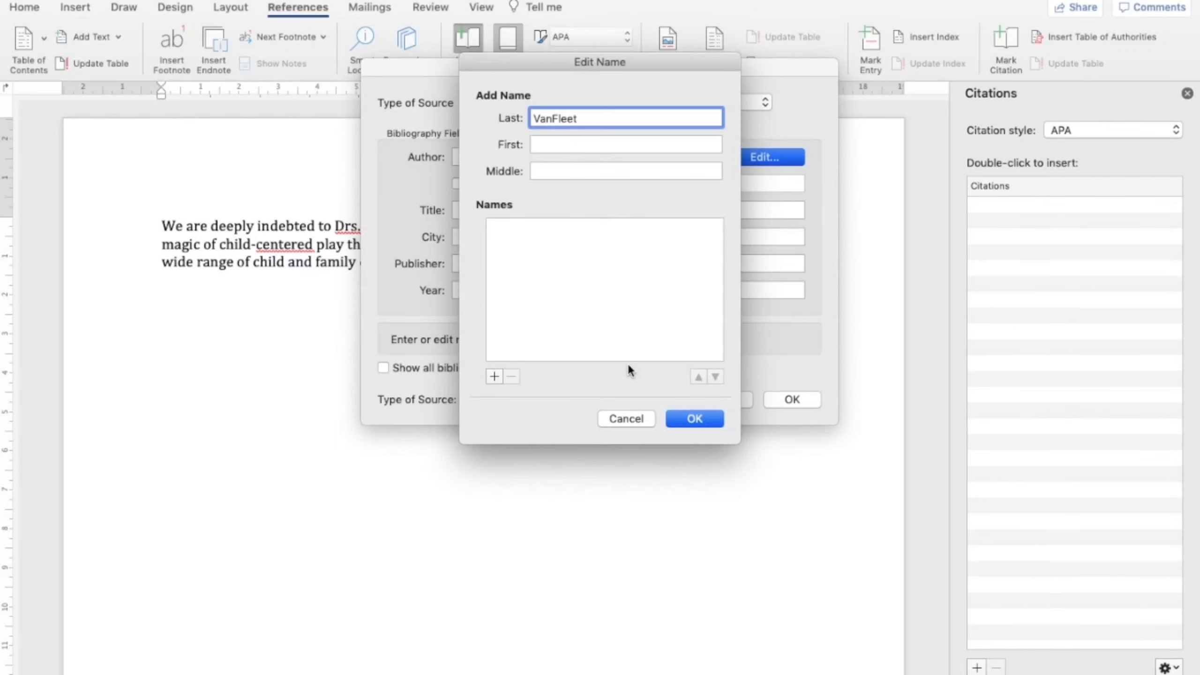
Step: Copy the first author's first name from the PDF title page into the first-name field of the author entry
key("ctrl+Left")
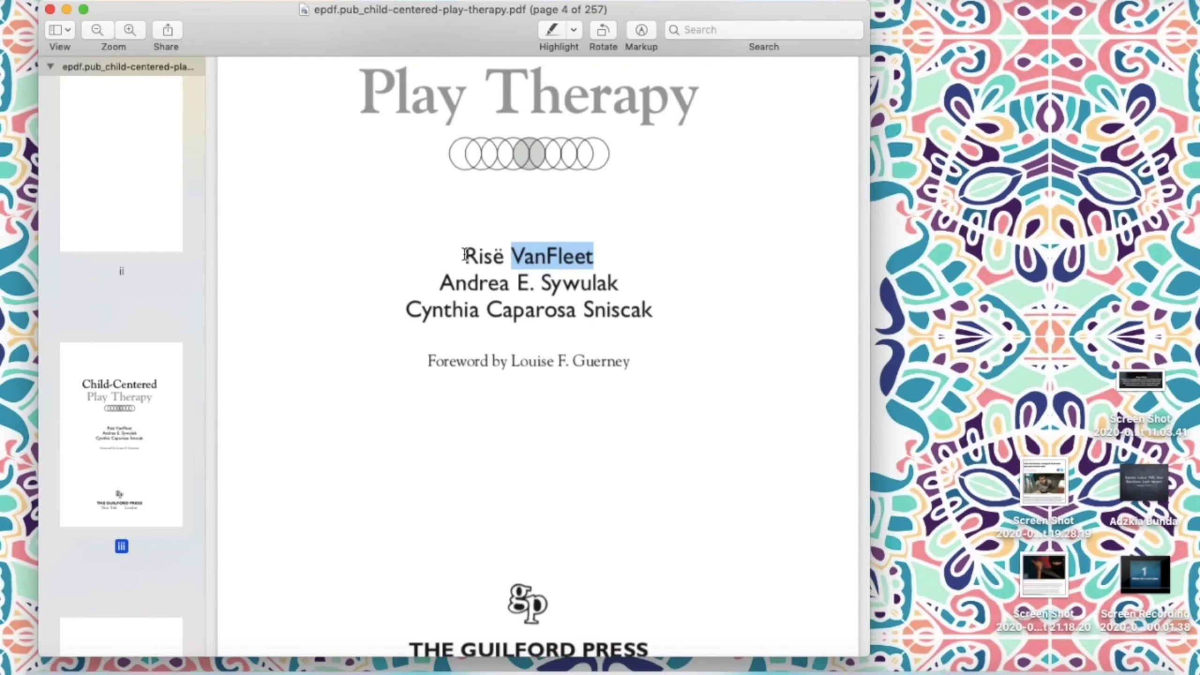
left_click_drag(465, 255, 506, 257)
key("super+c")
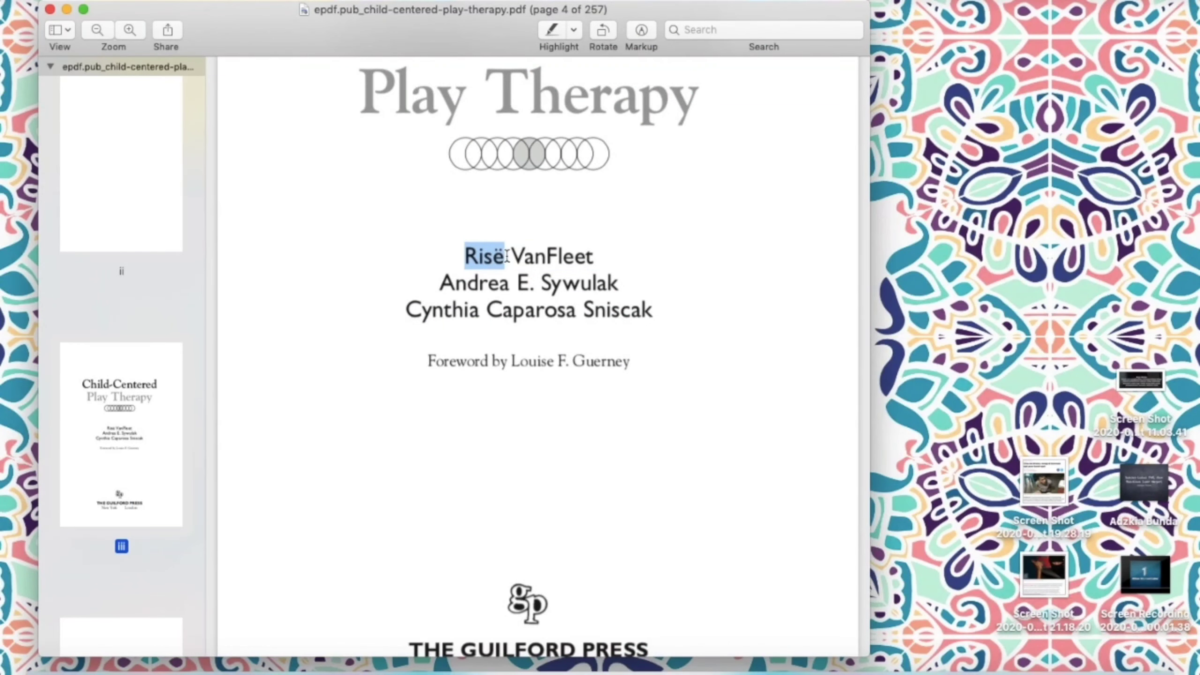
key("super+Tab")
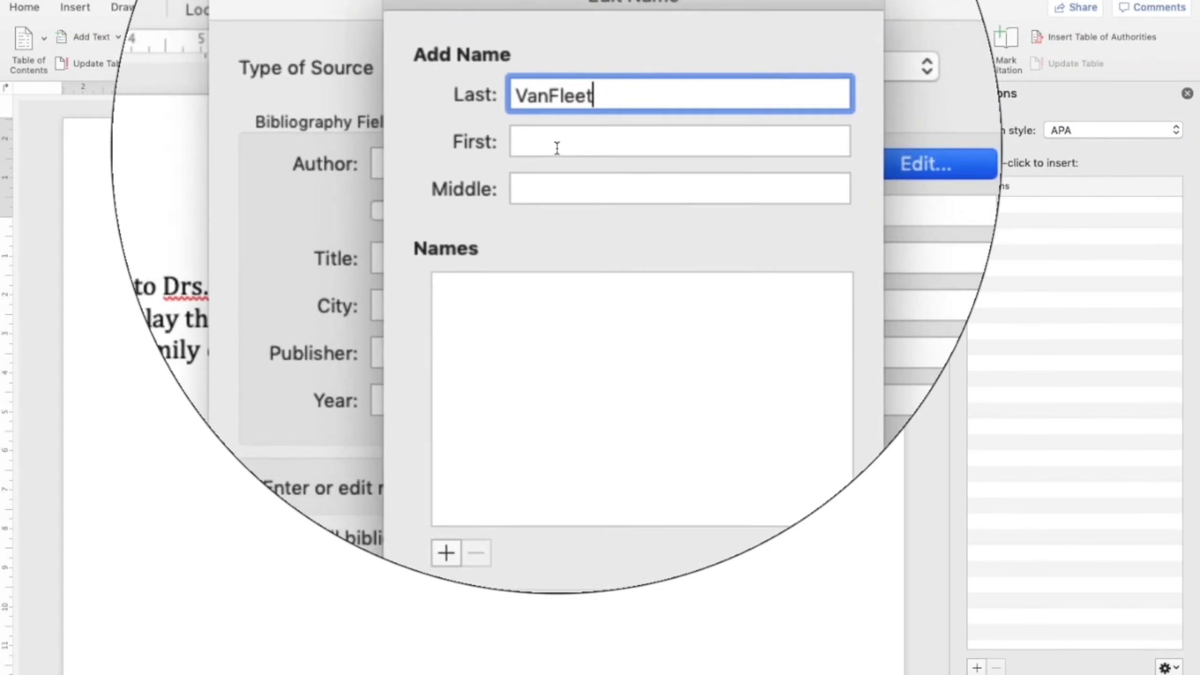
left_click(557, 149)
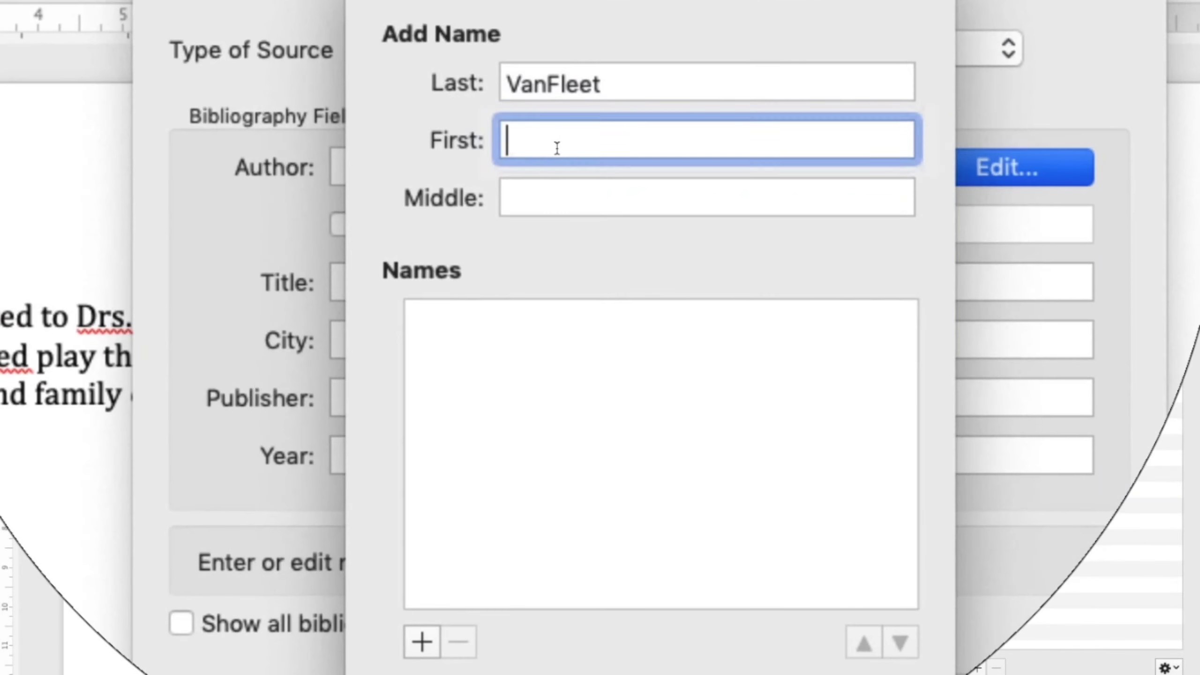
key("super+v")
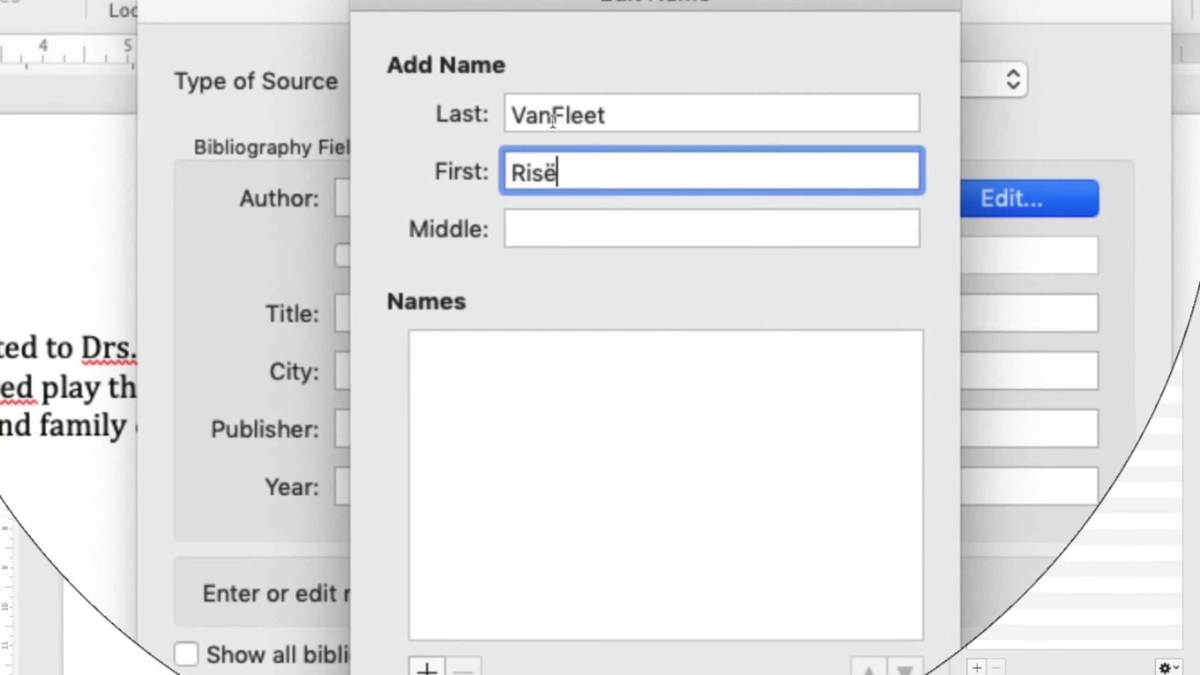
Step: Move the first author's surname prefix from the last-name field to the middle-name field and save the author entry
left_click_drag(553, 118, 513, 117)
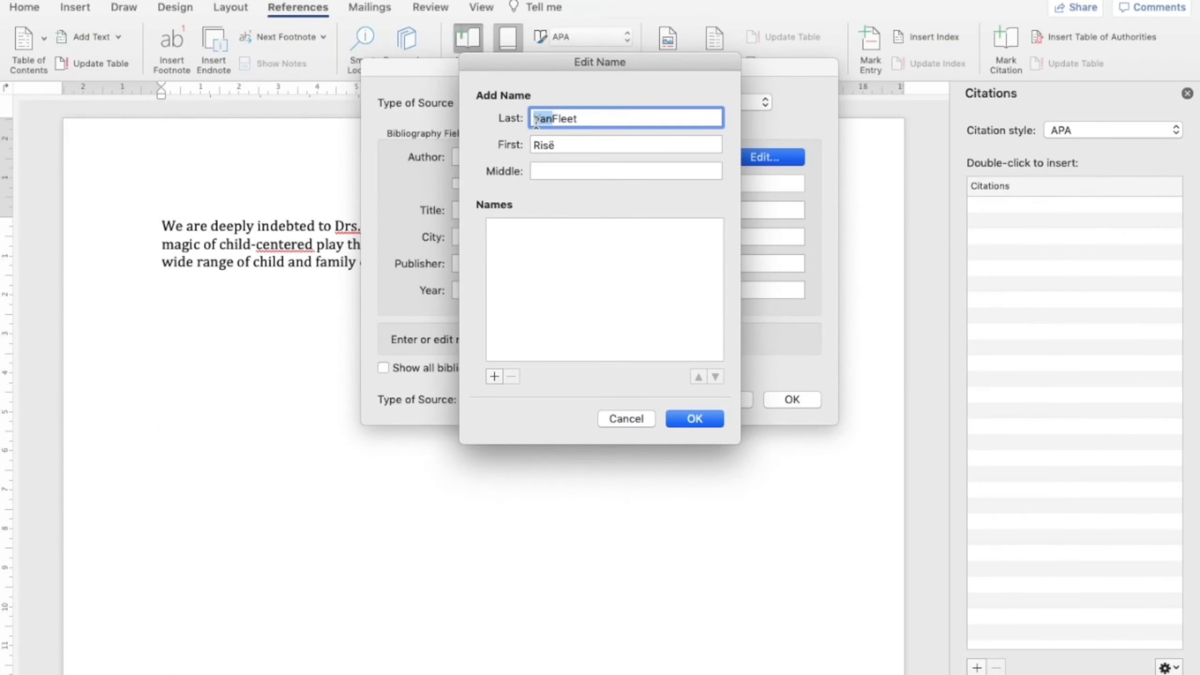
key("BackSpace")
left_click(540, 169)
type("Van")
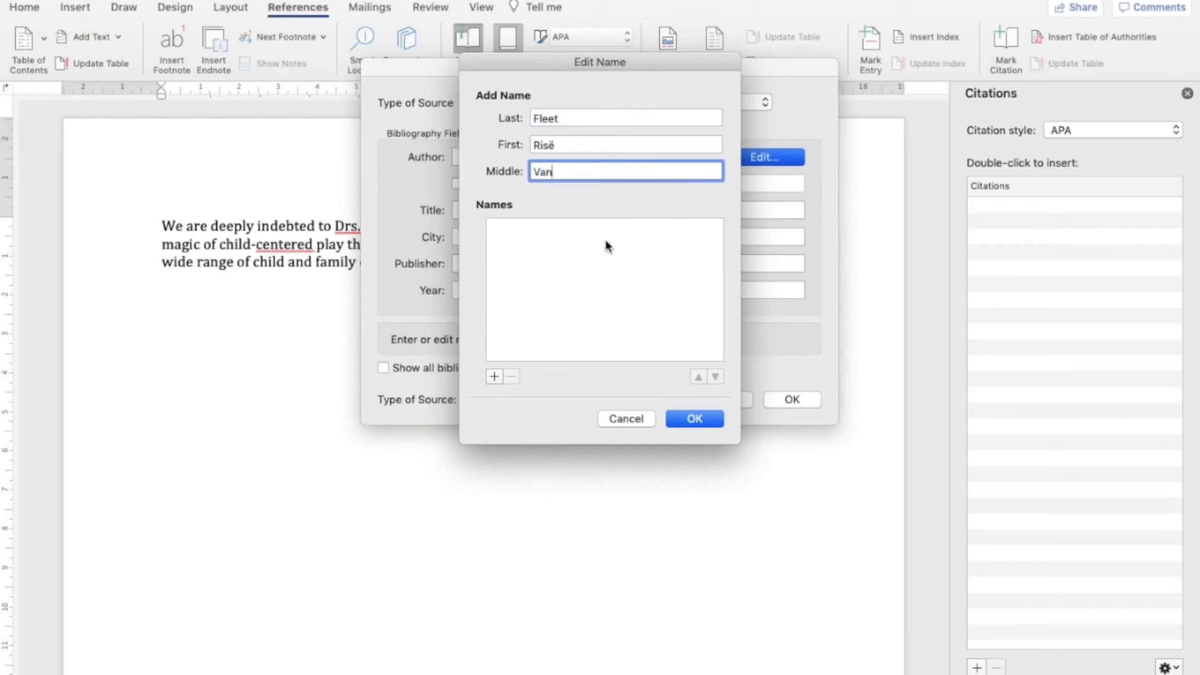
left_click(695, 419)
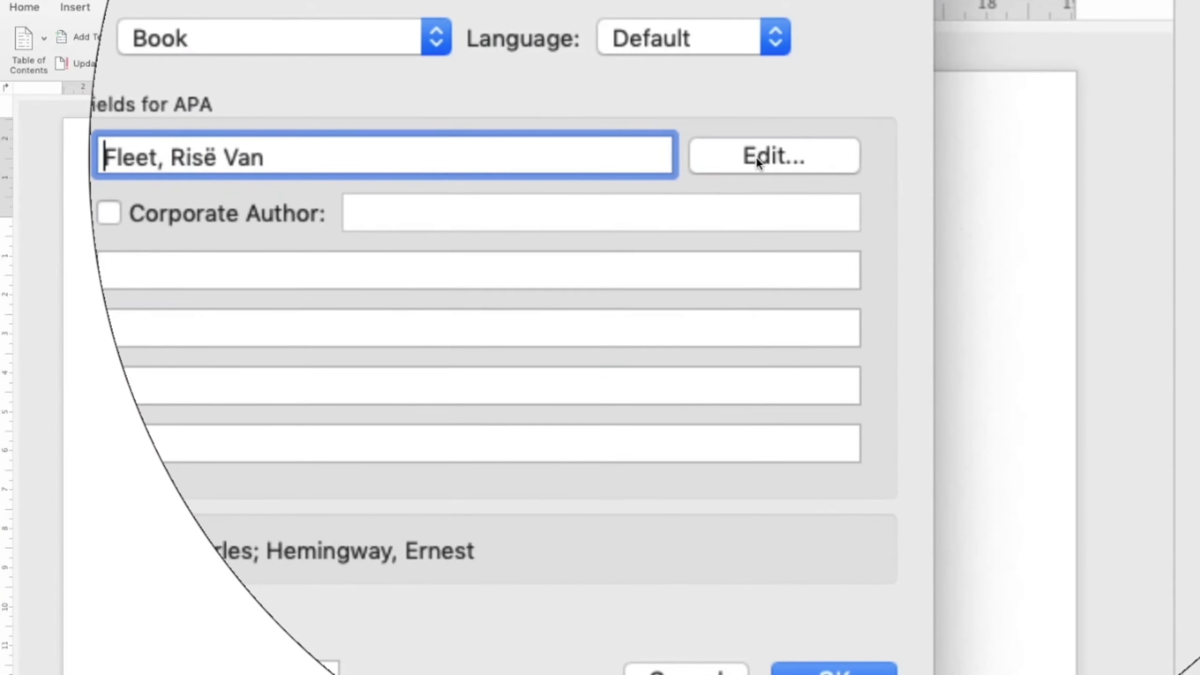
Step: Reopen the author name editor and enter the second author's last name, copied from the PDF title page
left_click(756, 157)
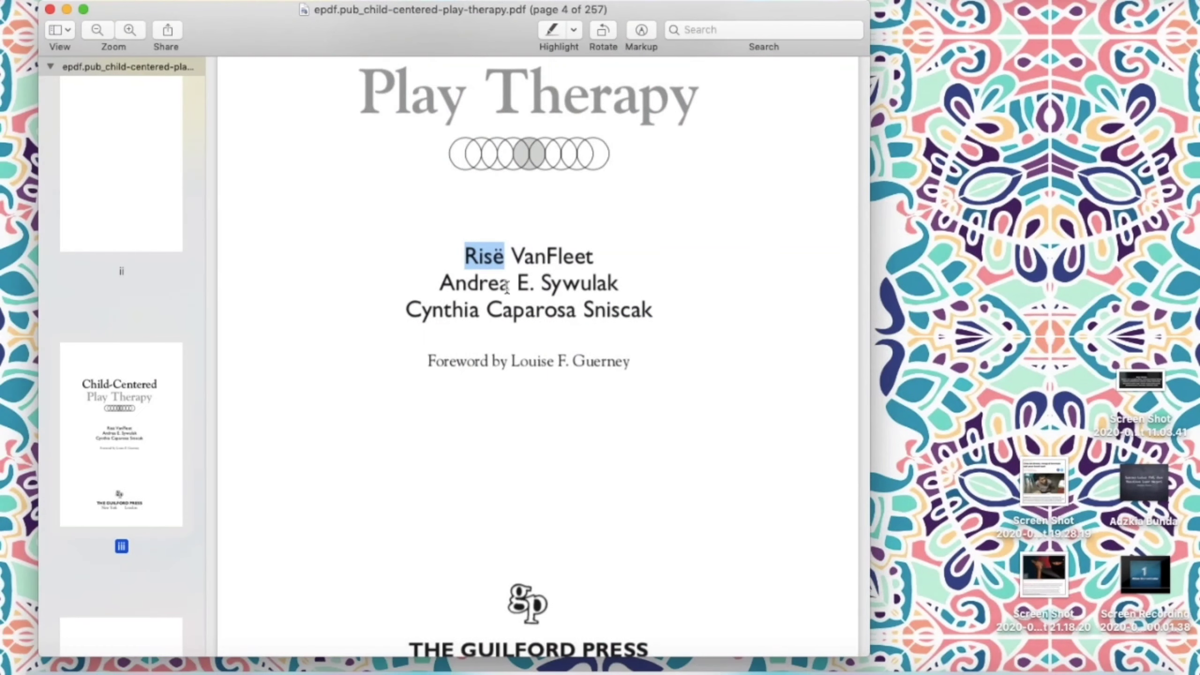
left_click(548, 287)
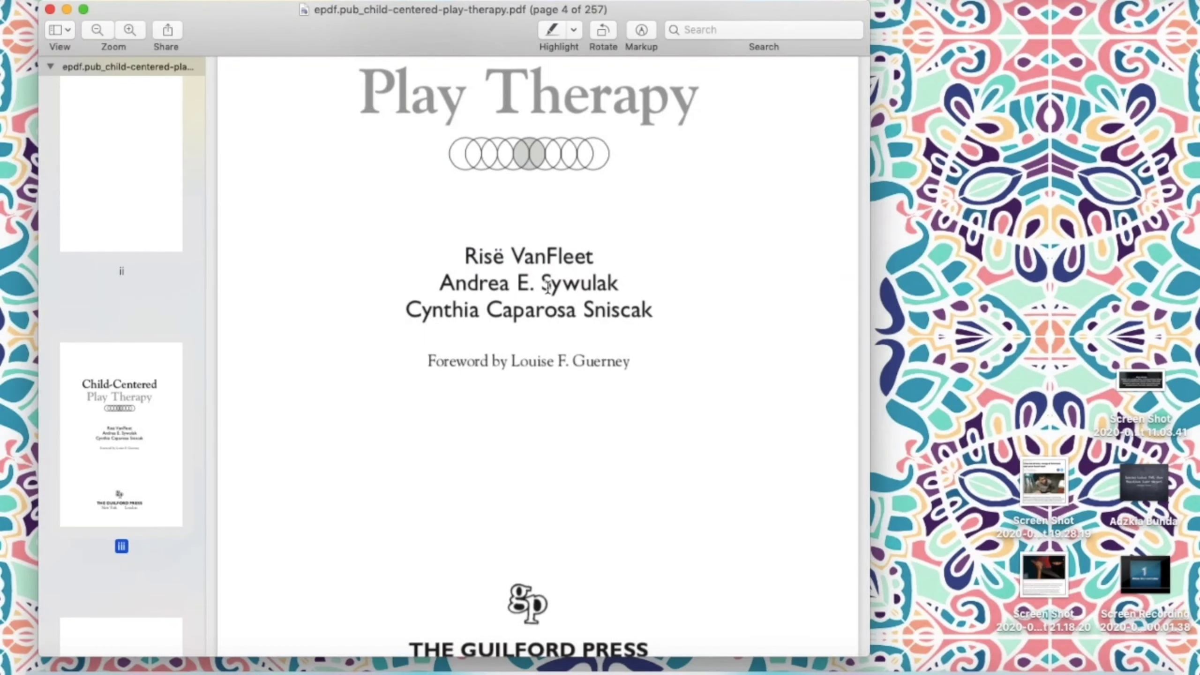
key("shift+Right")
key("shift+Right")
key("shift+Right")
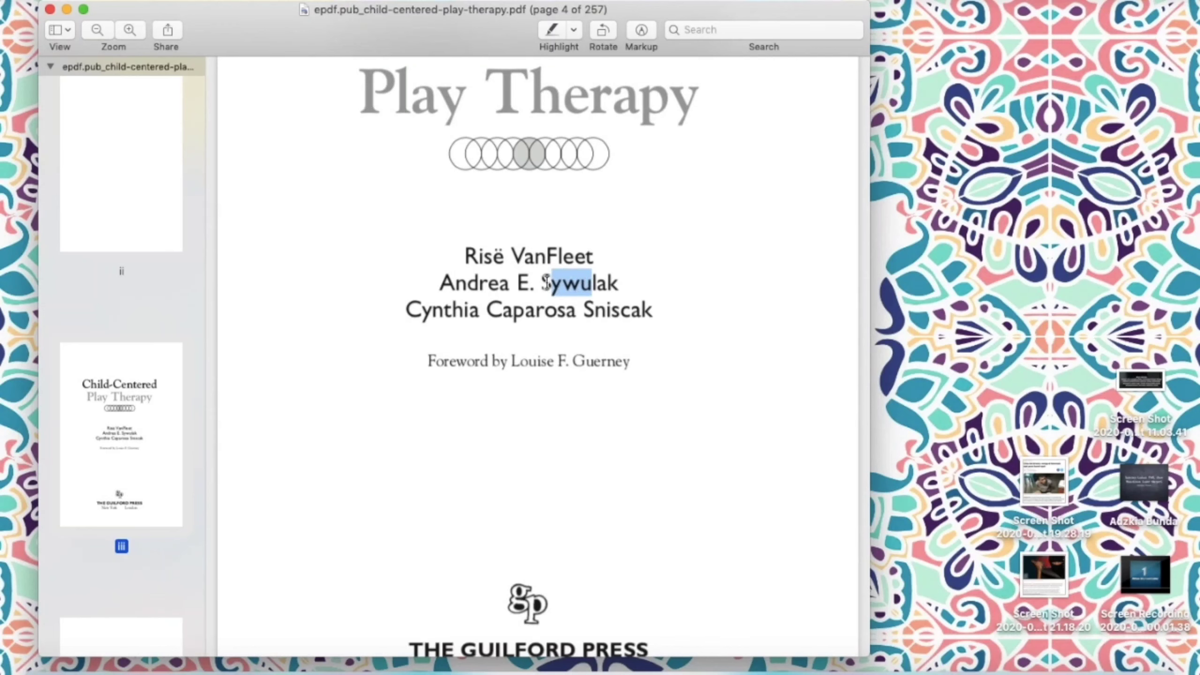
left_click(563, 283, "shift")
left_click_drag(541, 284, 619, 283)
key("super+c")
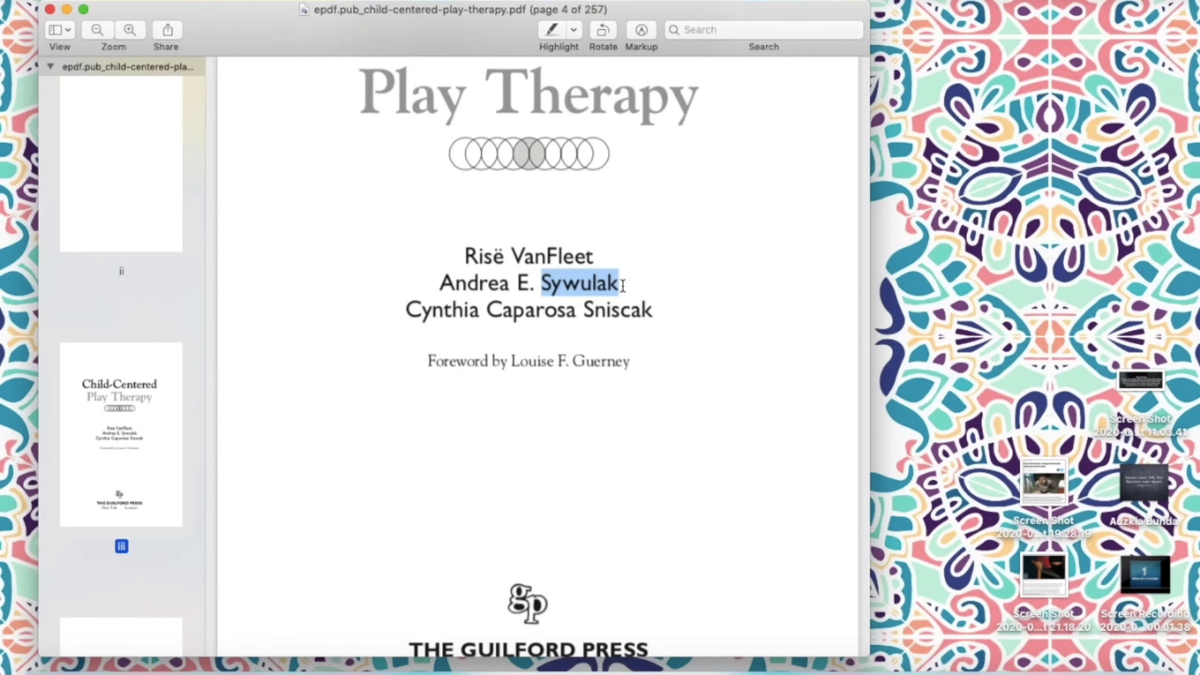
key("super+Tab")
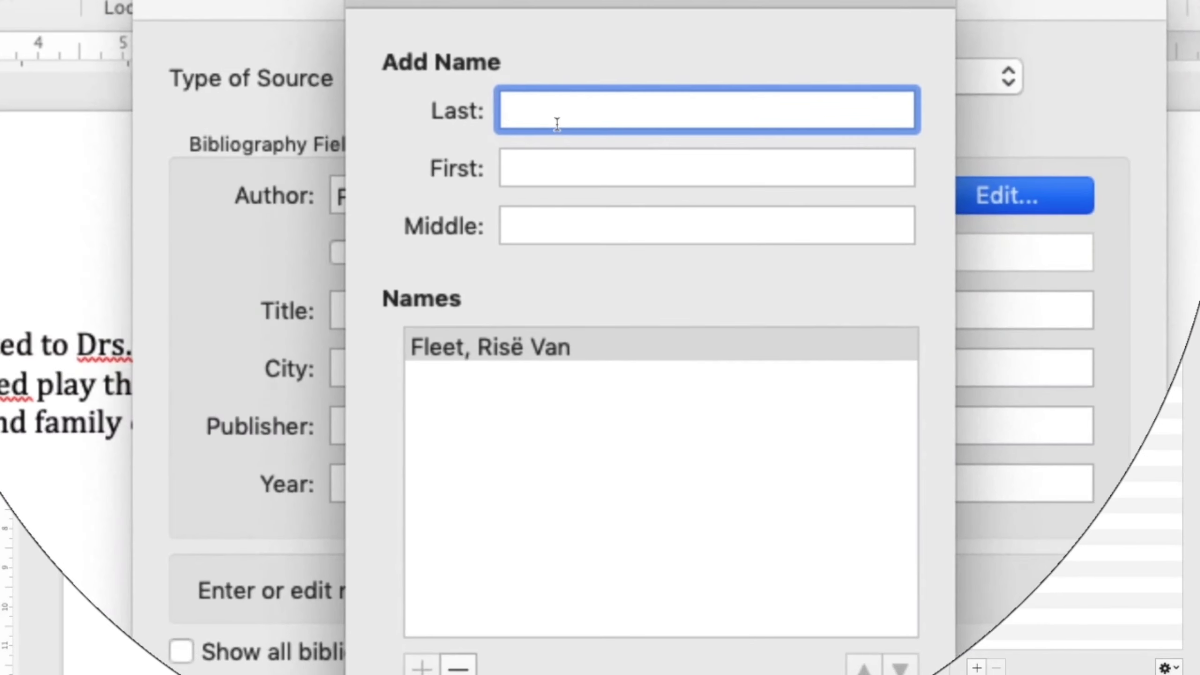
key("super+v")
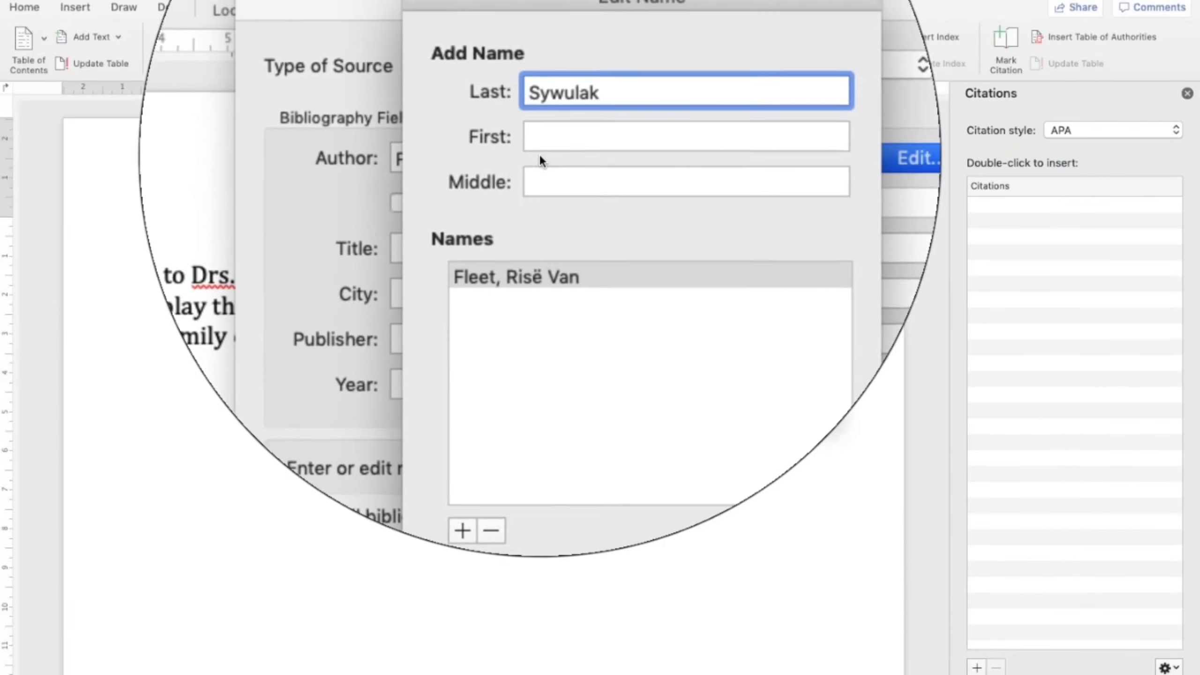
Step: Copy the second author's first name from the PDF title page into the first-name field
key("super+Tab")
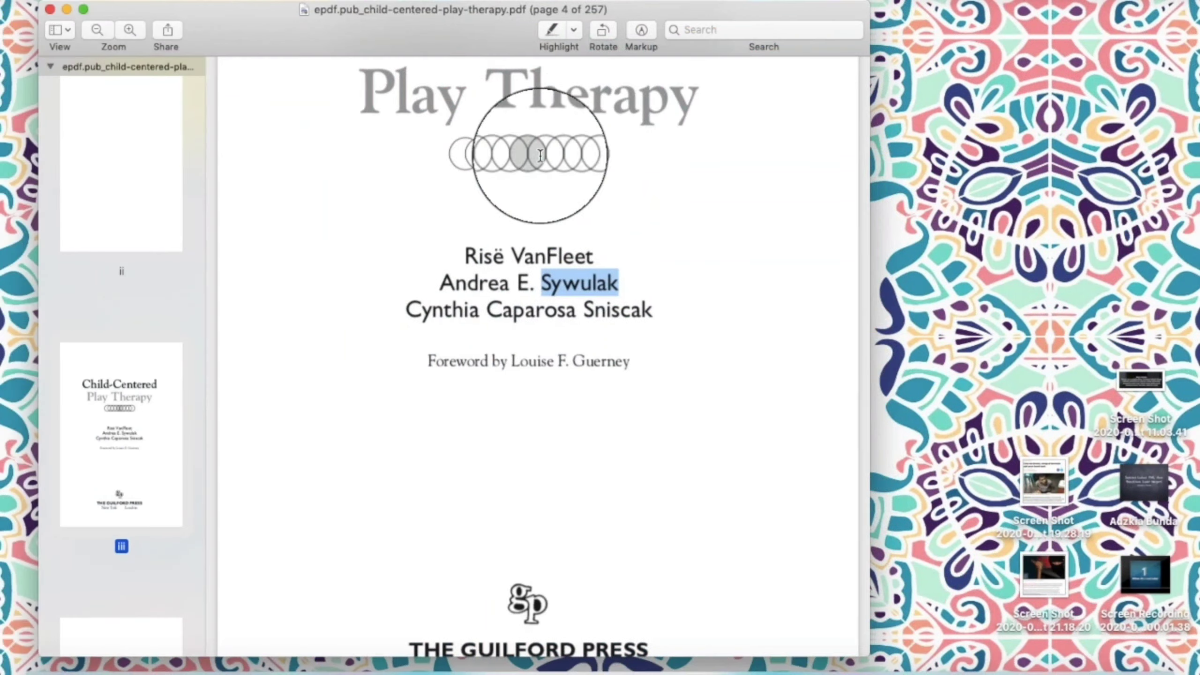
left_click_drag(439, 282, 511, 286)
key("super+c")
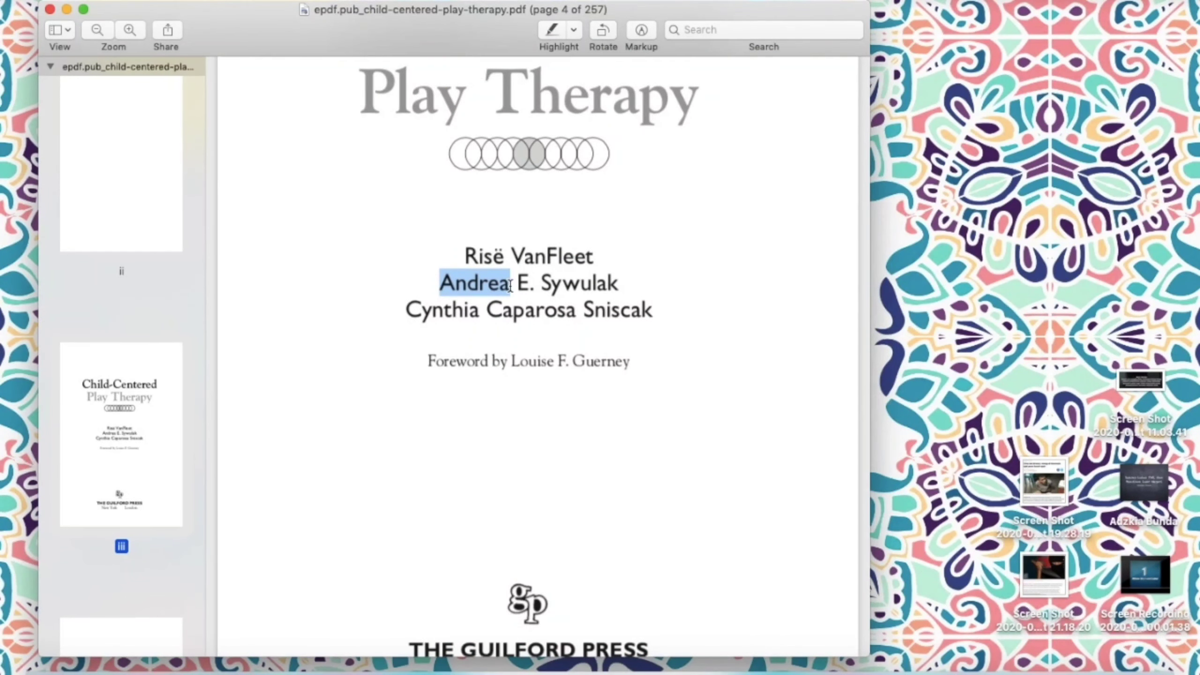
key("super+Tab")
left_click(525, 195)
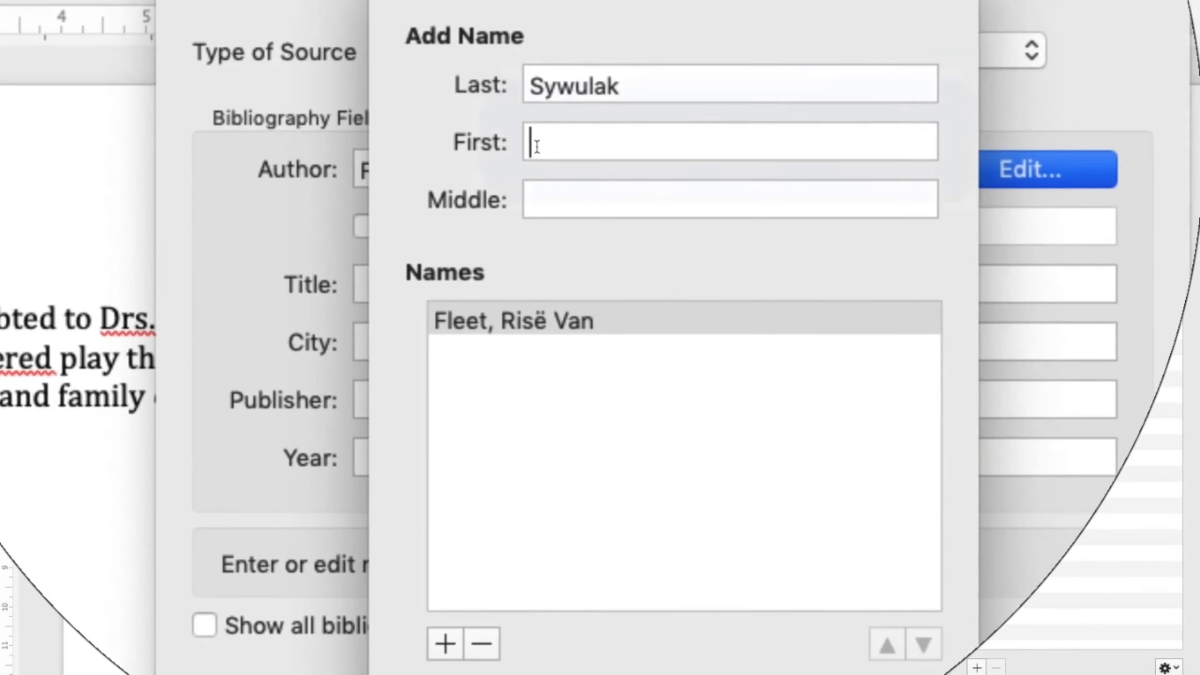
key("super+v")
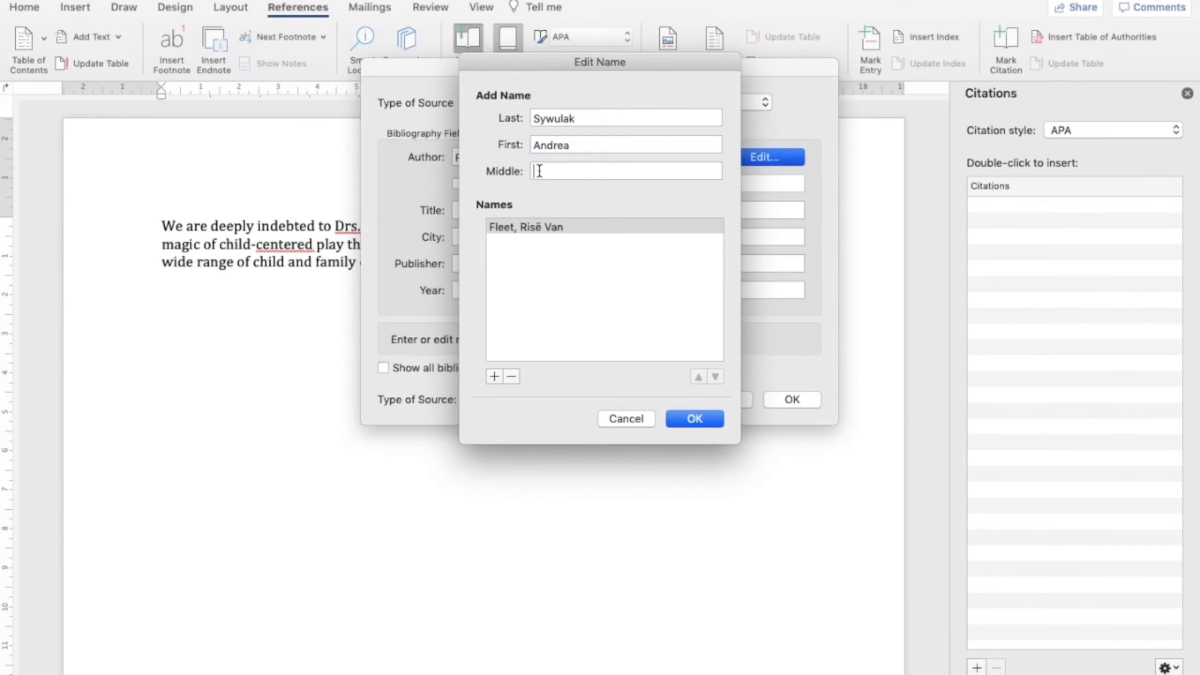
Step: Copy the second author's middle initial from the PDF title page into the middle-name field and save the entry
left_click(544, 199)
key("super+Tab")
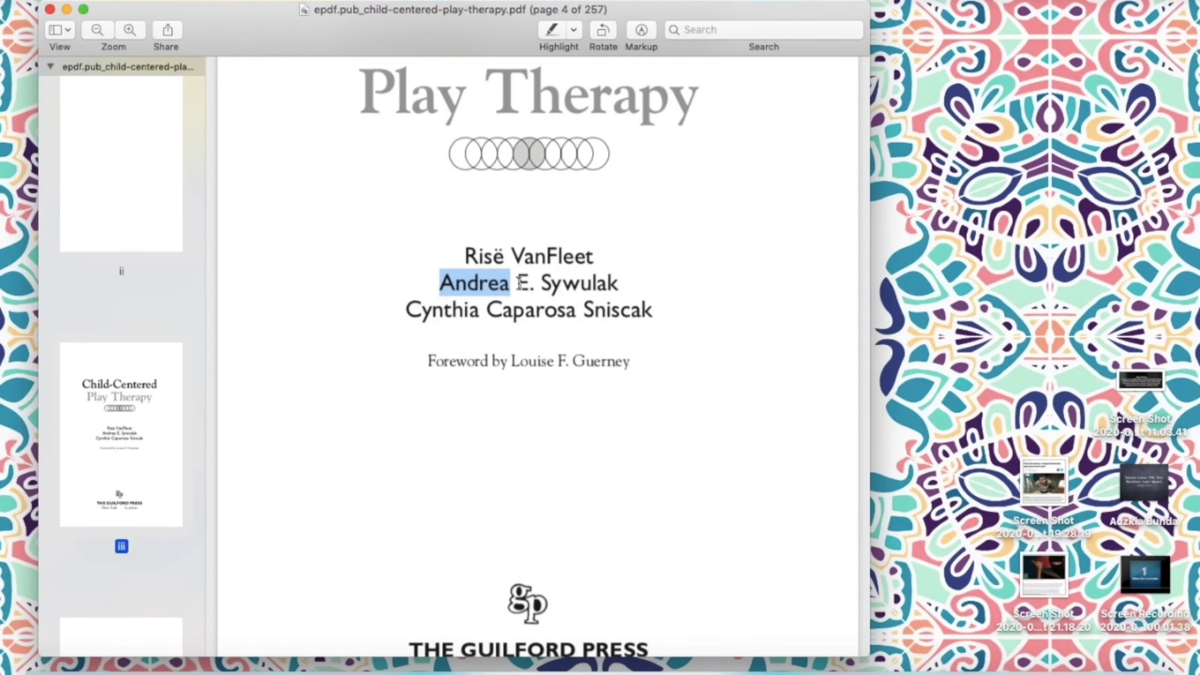
left_click_drag(517, 284, 535, 284)
key("super+c")
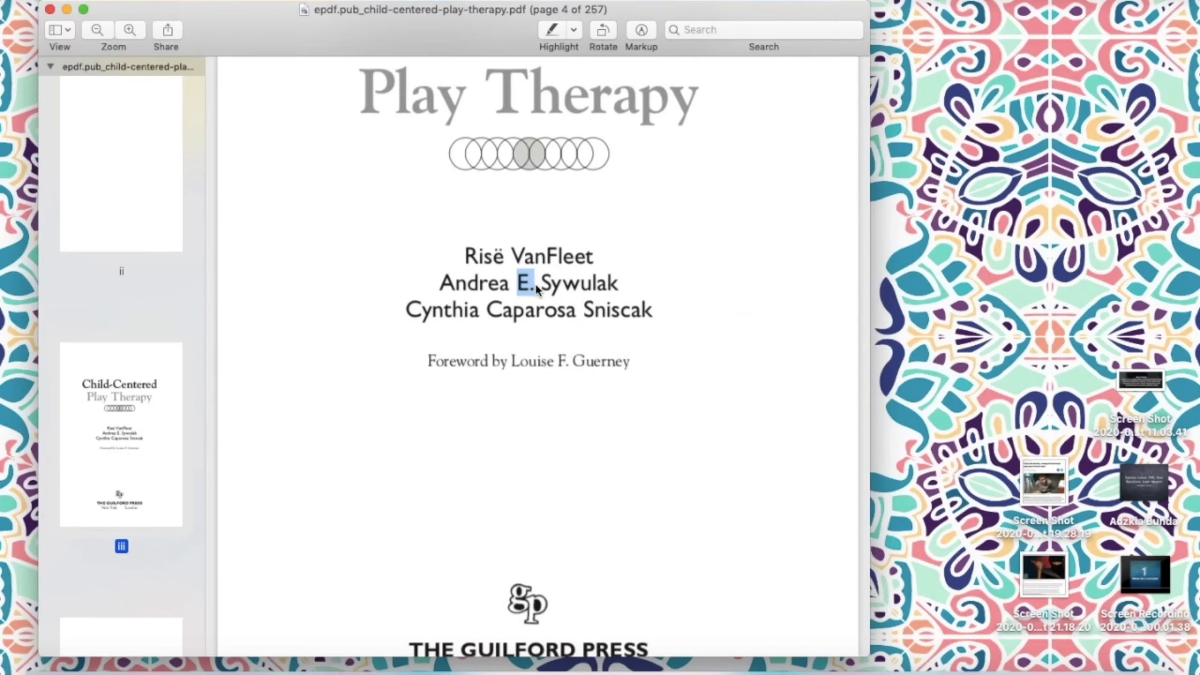
key("super+Tab")
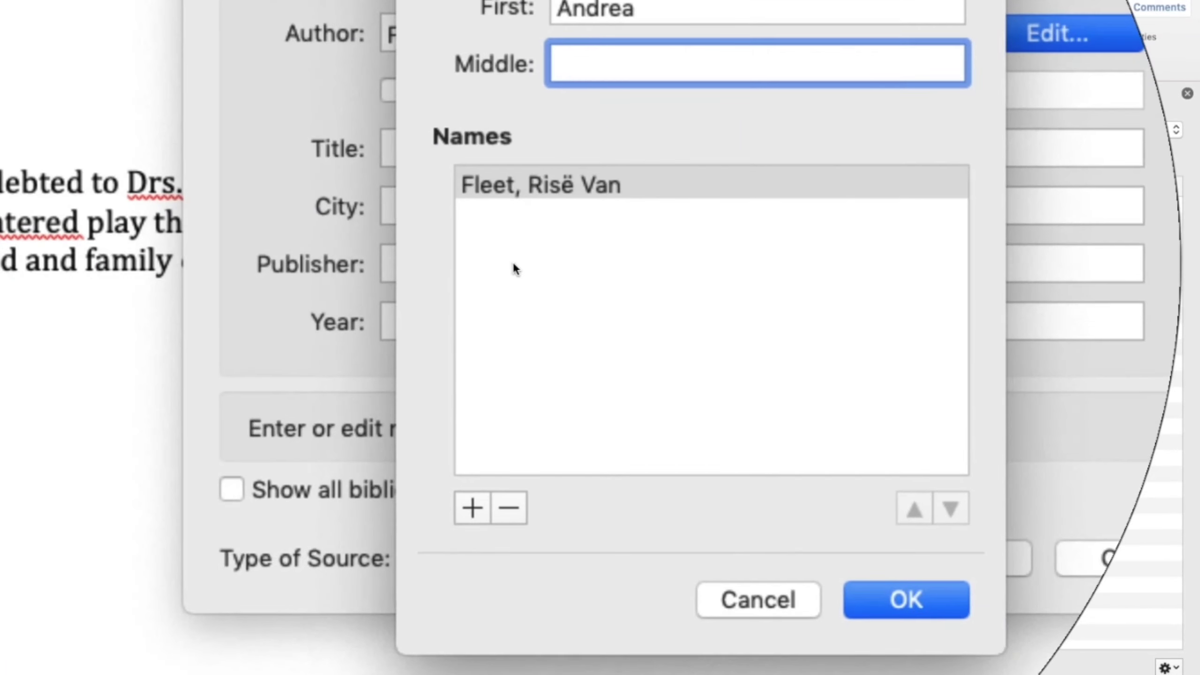
key("super+v")
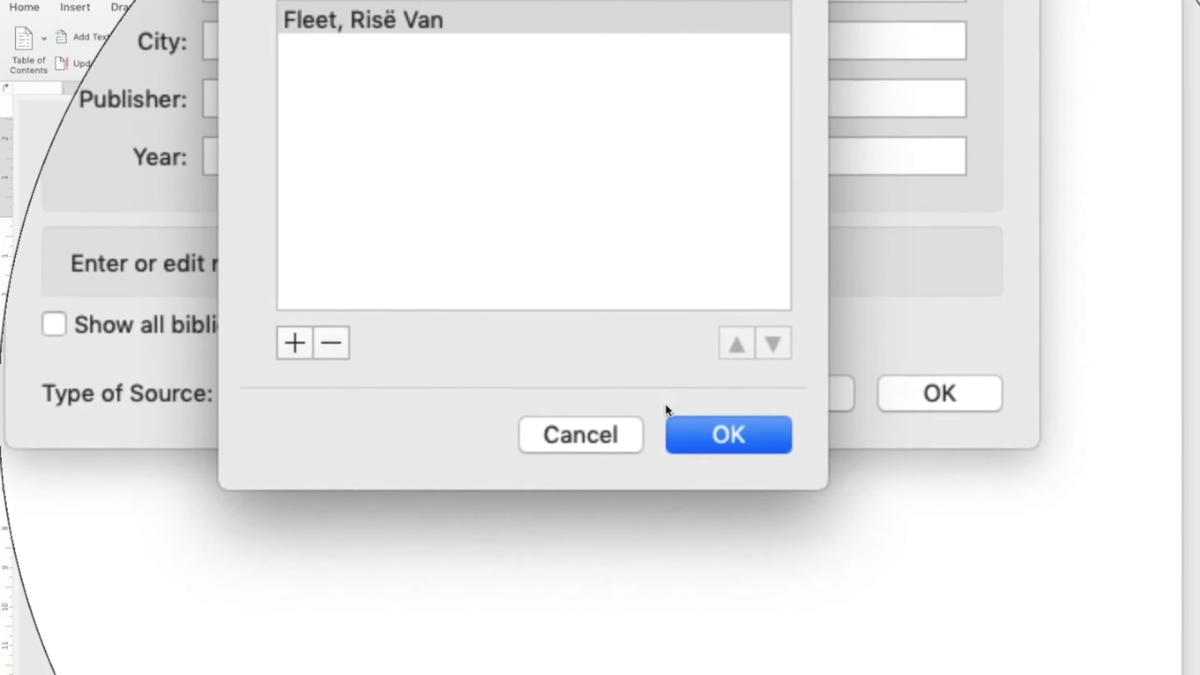
left_click(719, 433)
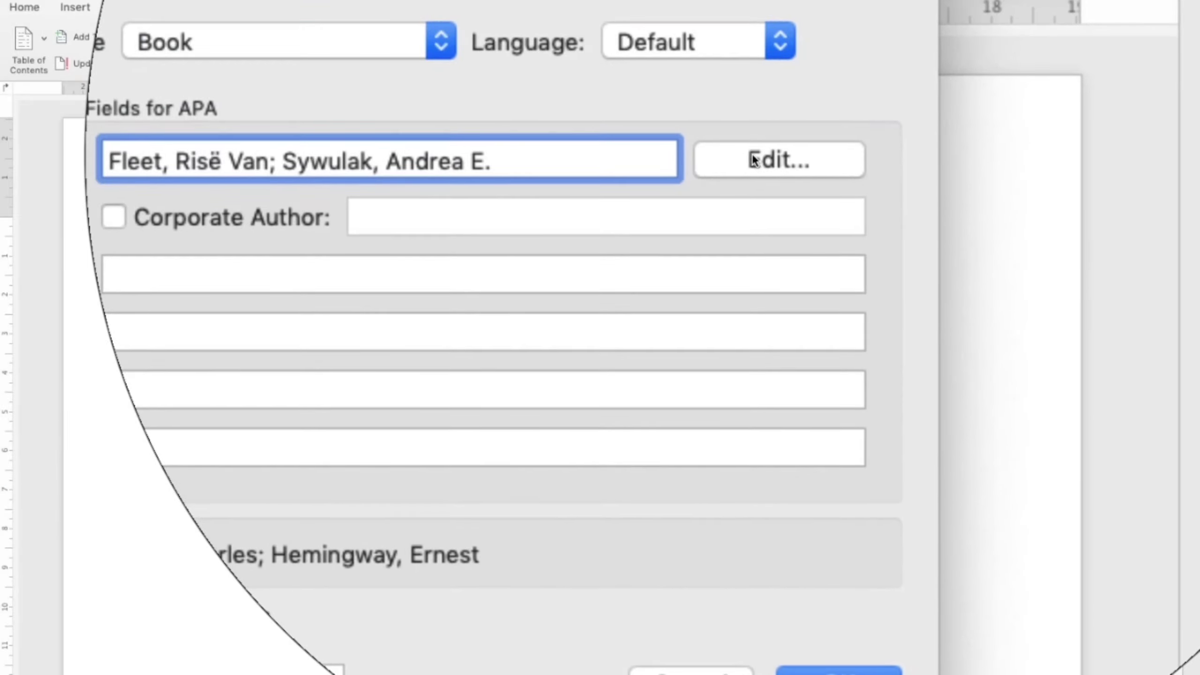
Step: Reopen the author name editor and enter the third author's last and first names from the PDF title page
left_click(755, 160)
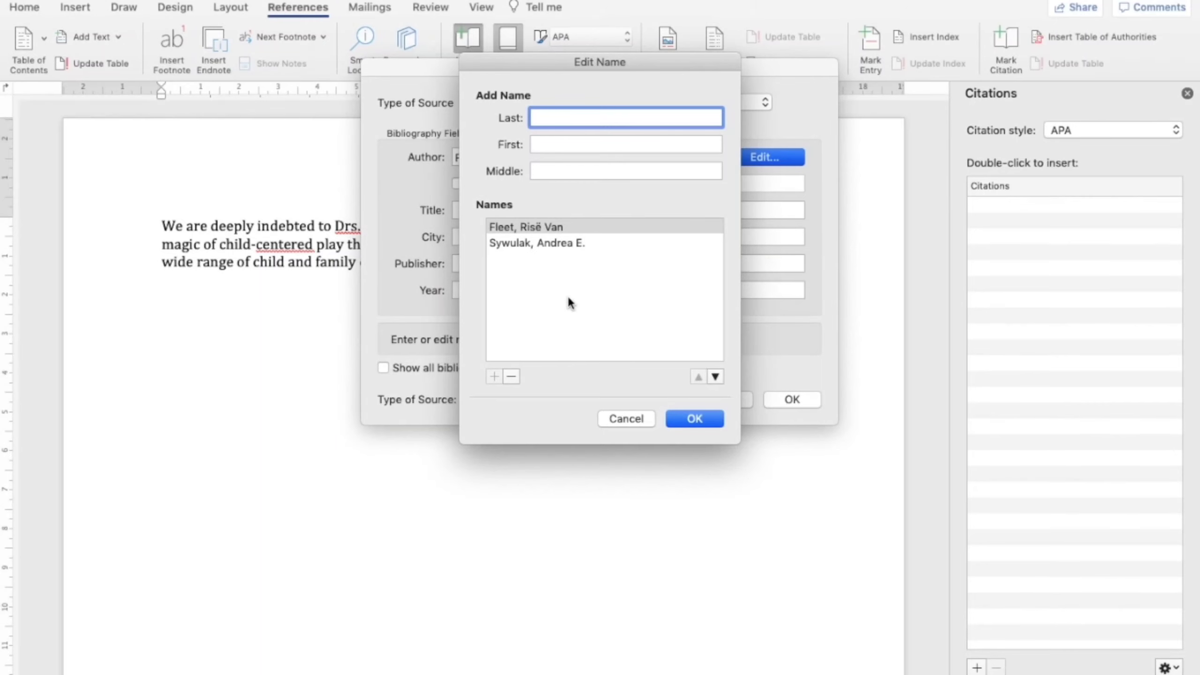
type("Sniscak")
key("super+Tab")
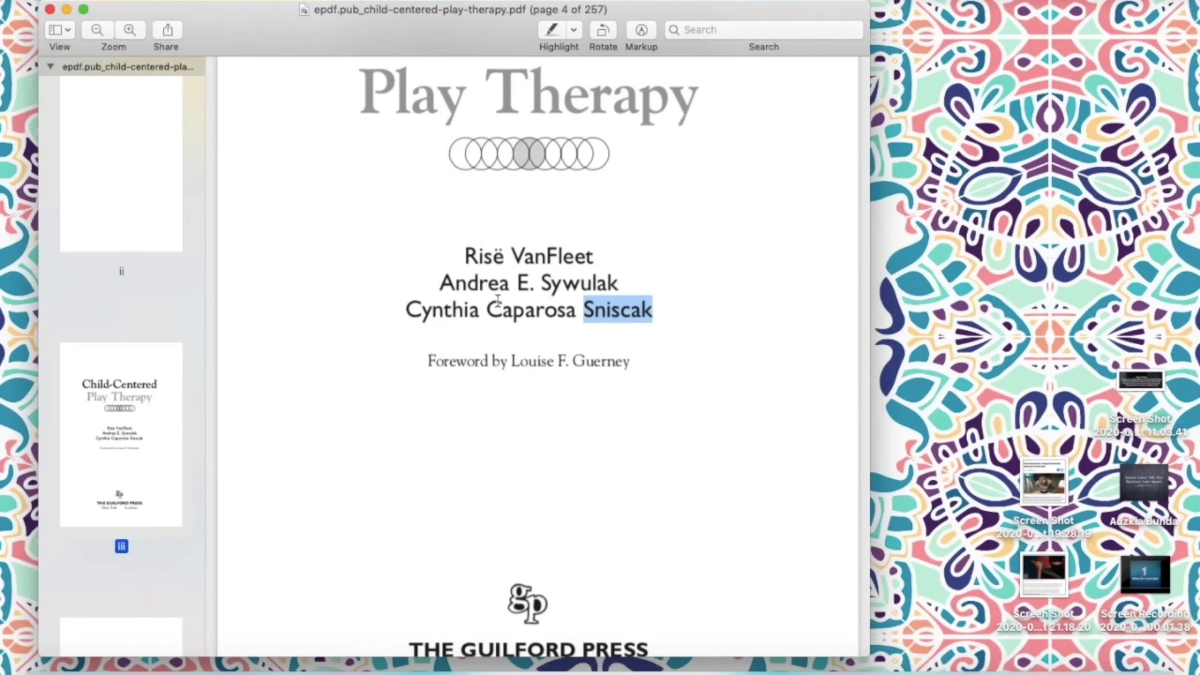
left_click_drag(406, 312, 478, 313)
key("super+c")
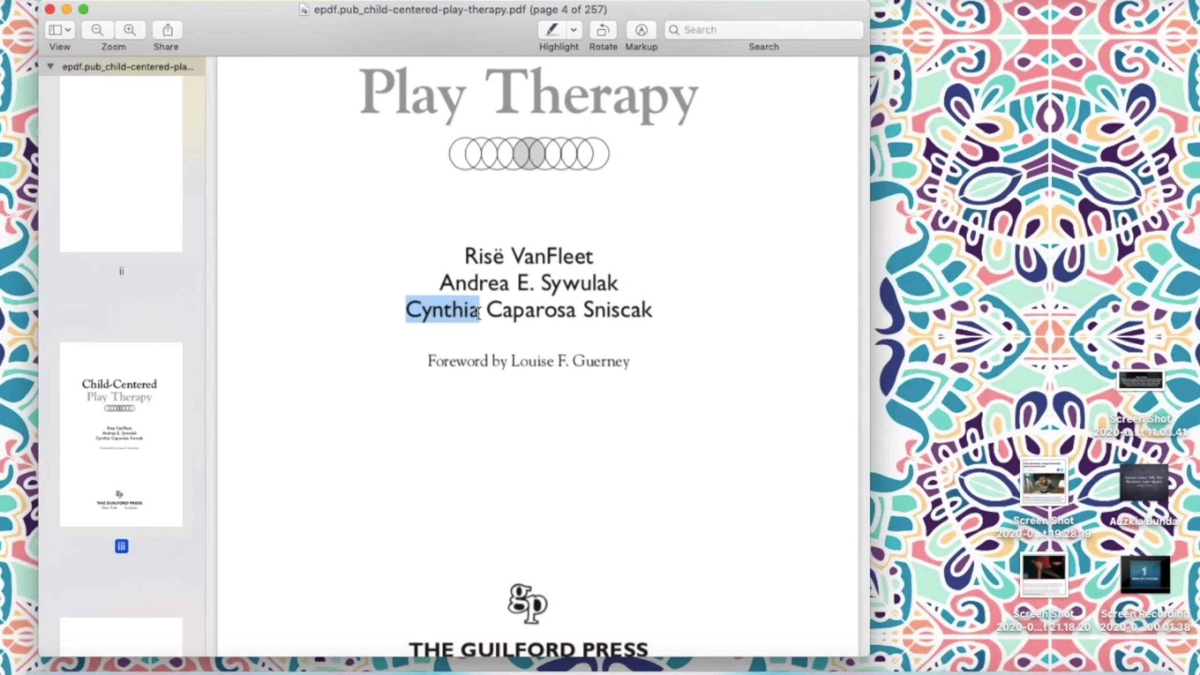
key("super+Tab")
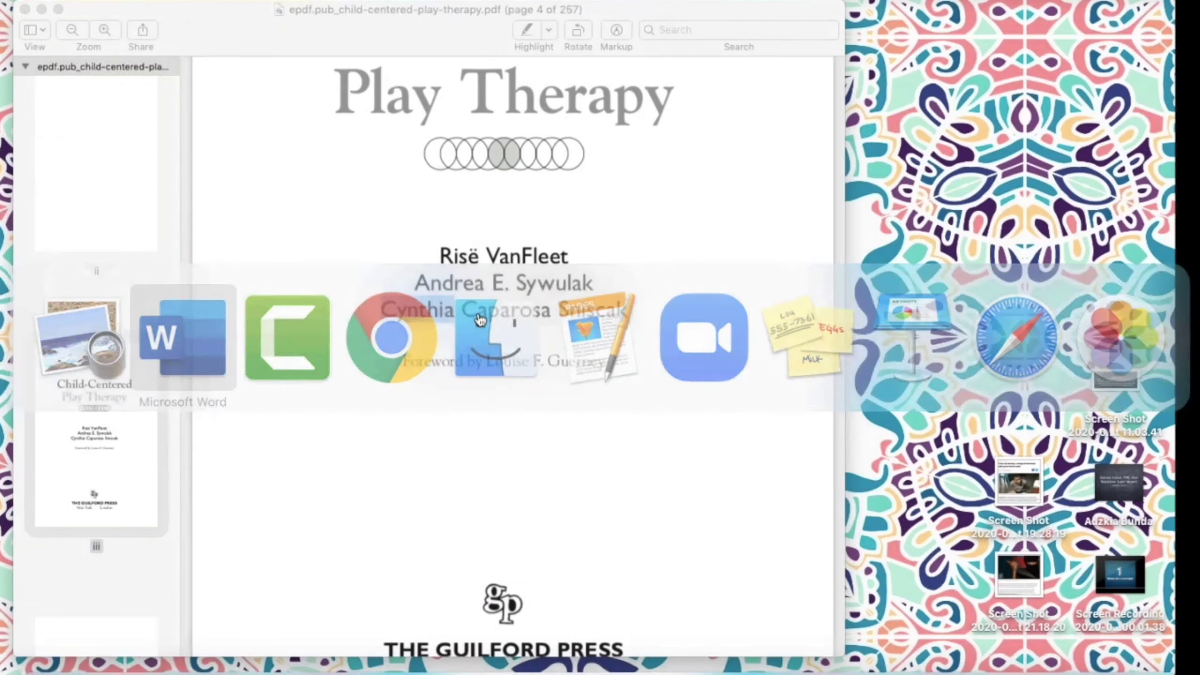
left_click(544, 143)
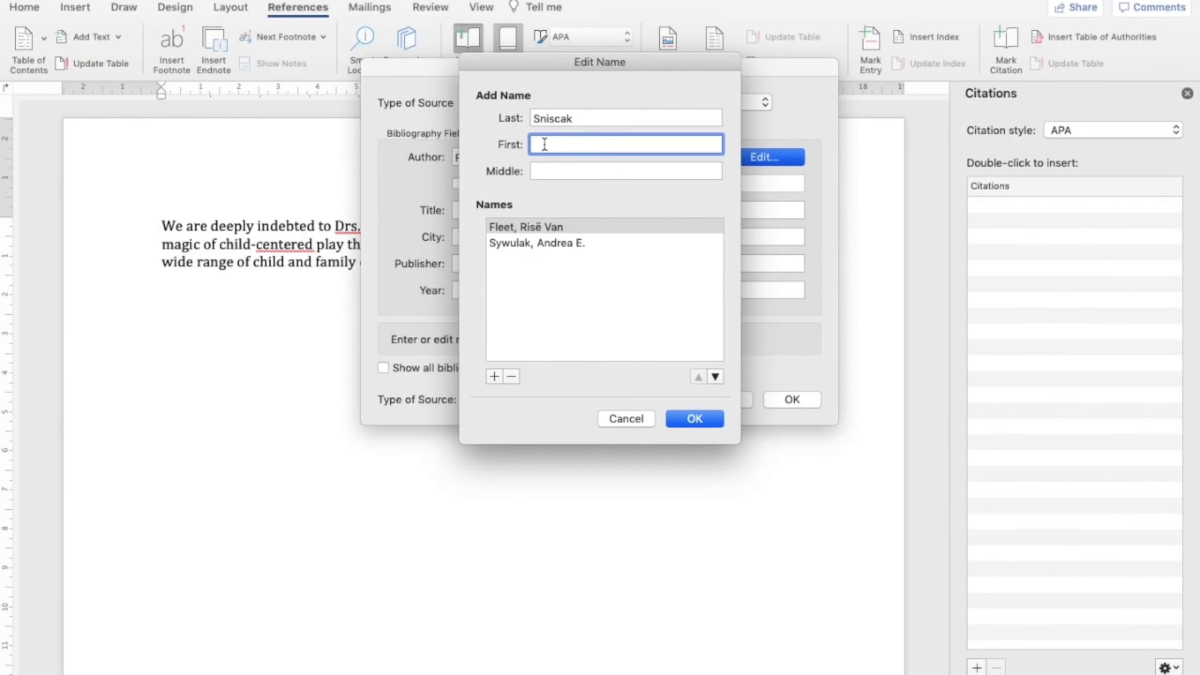
key("super+v")
Step: Copy the third author's middle name from the PDF title page into the middle-name field
key("super+Tab")
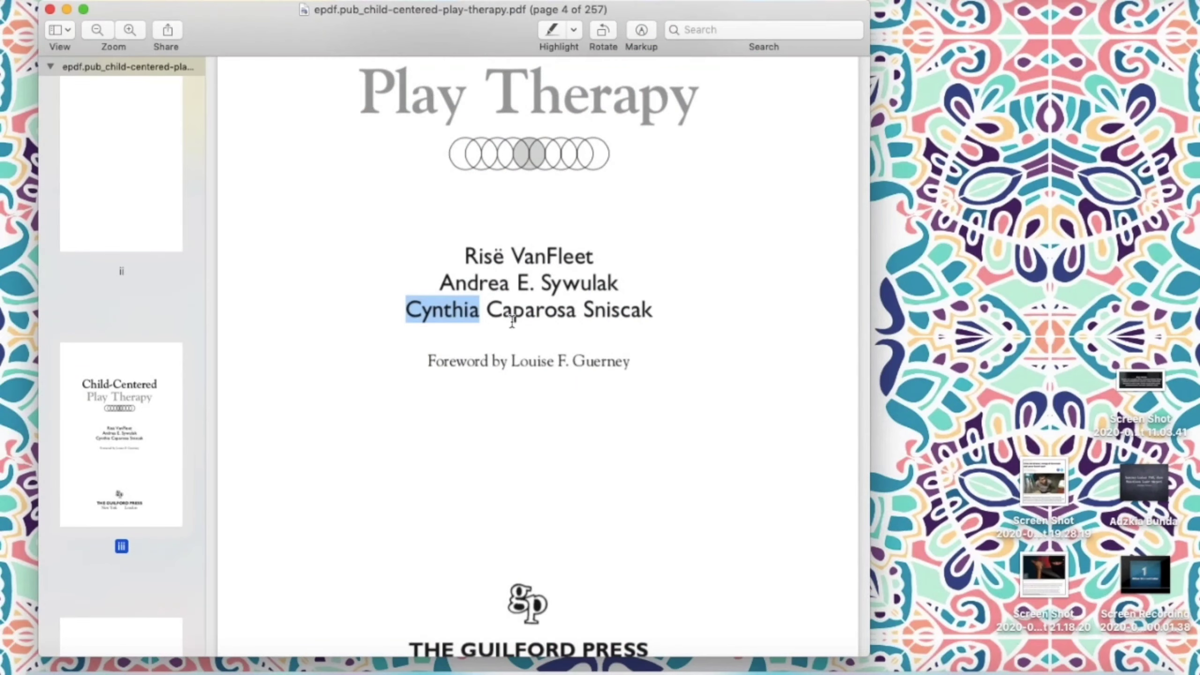
left_click_drag(488, 310, 576, 319)
key("super+c")
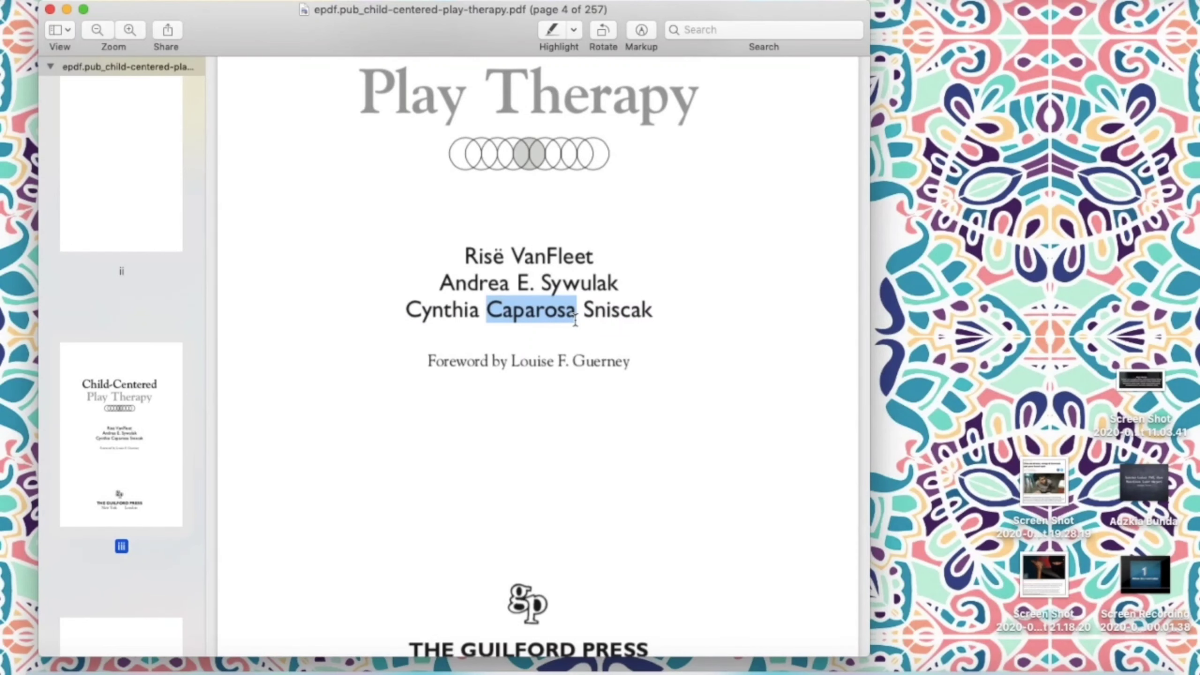
key("super+Tab")
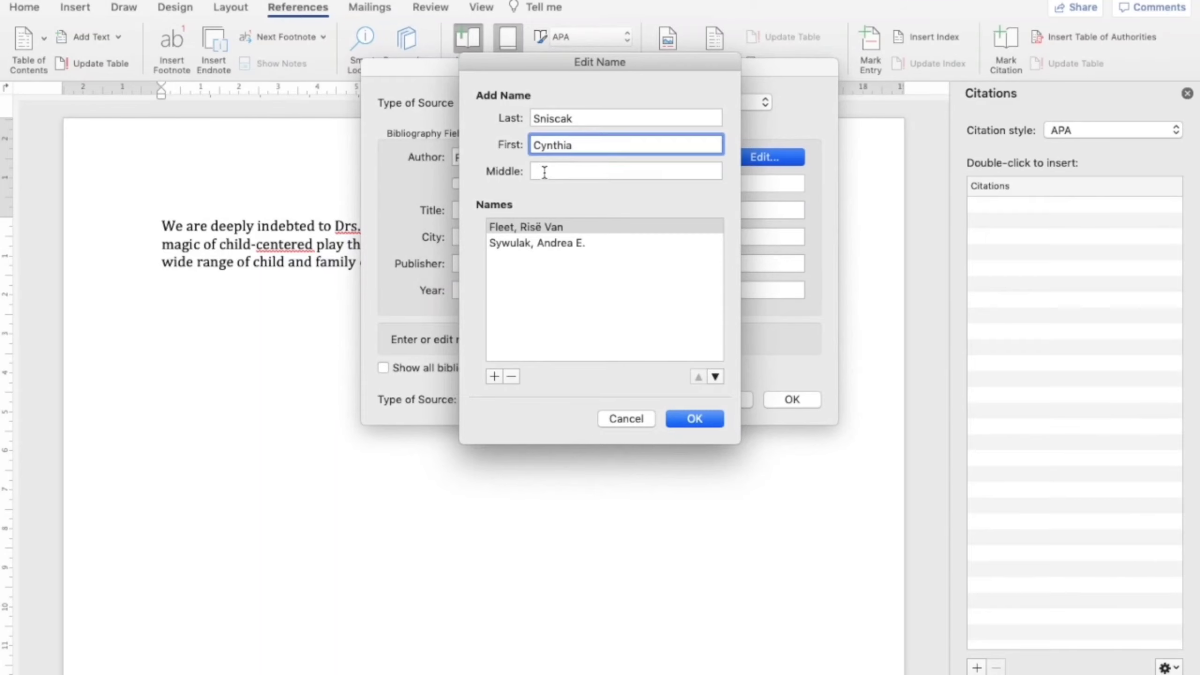
left_click(544, 173)
key("super+v")
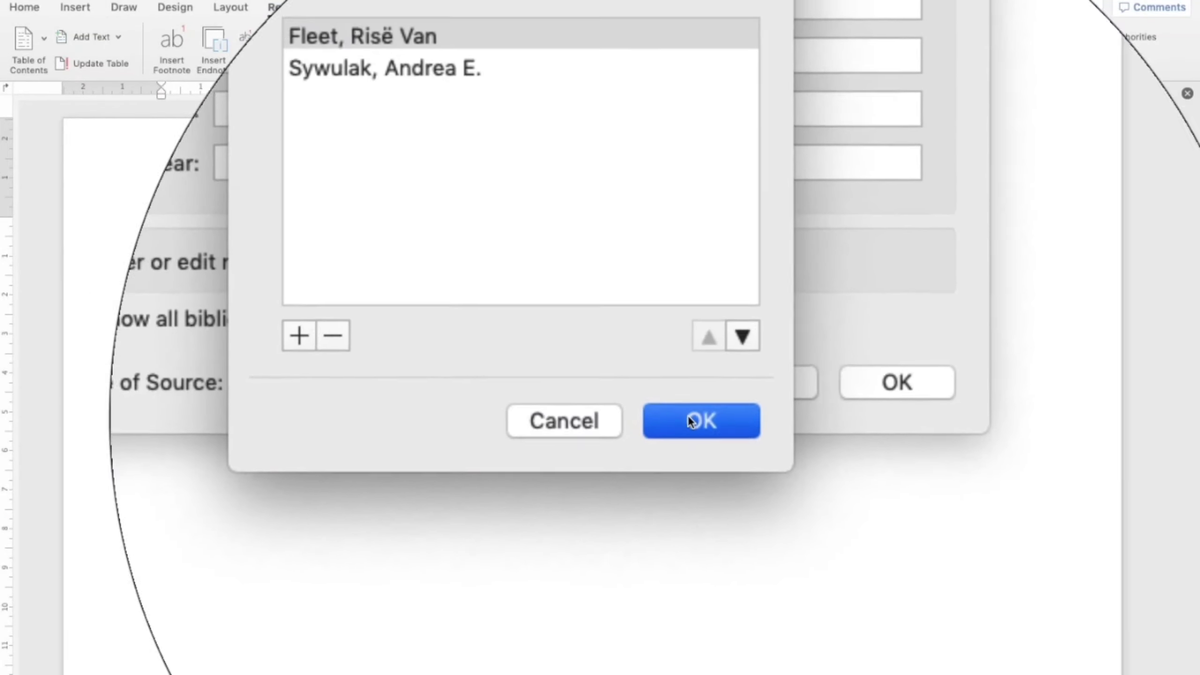
Step: Save the author list and copy the book title Child-Centered Play Therapy from the PDF title page into the source's title field
left_click(688, 414)
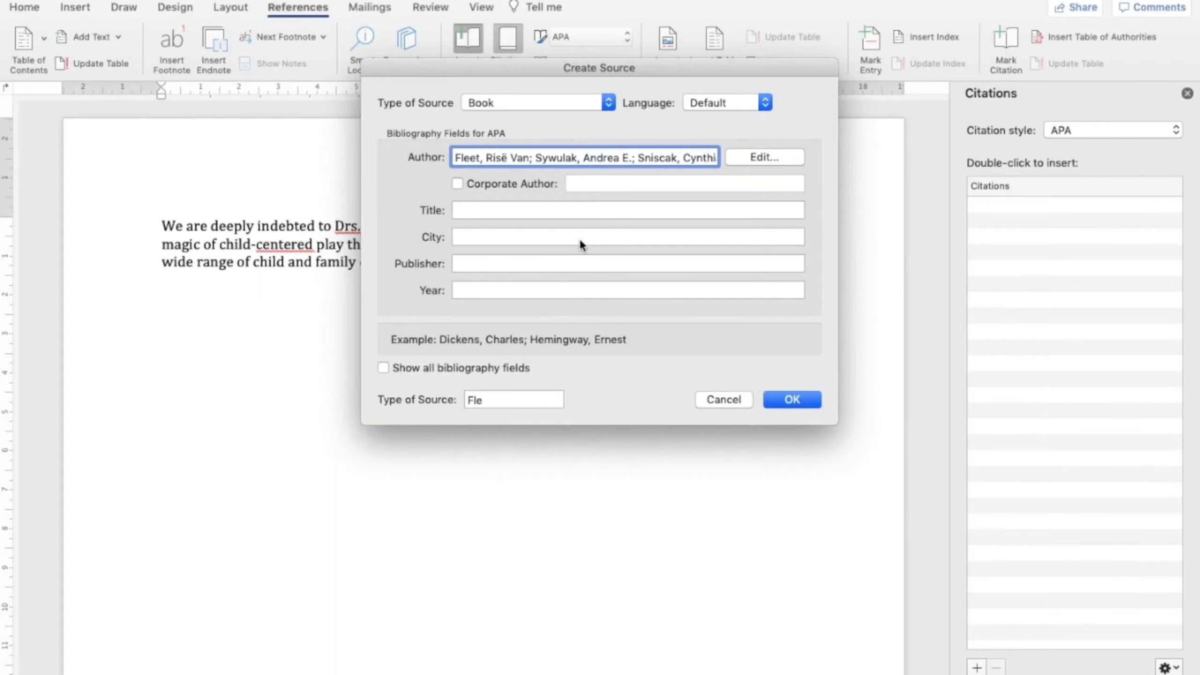
left_click(468, 211)
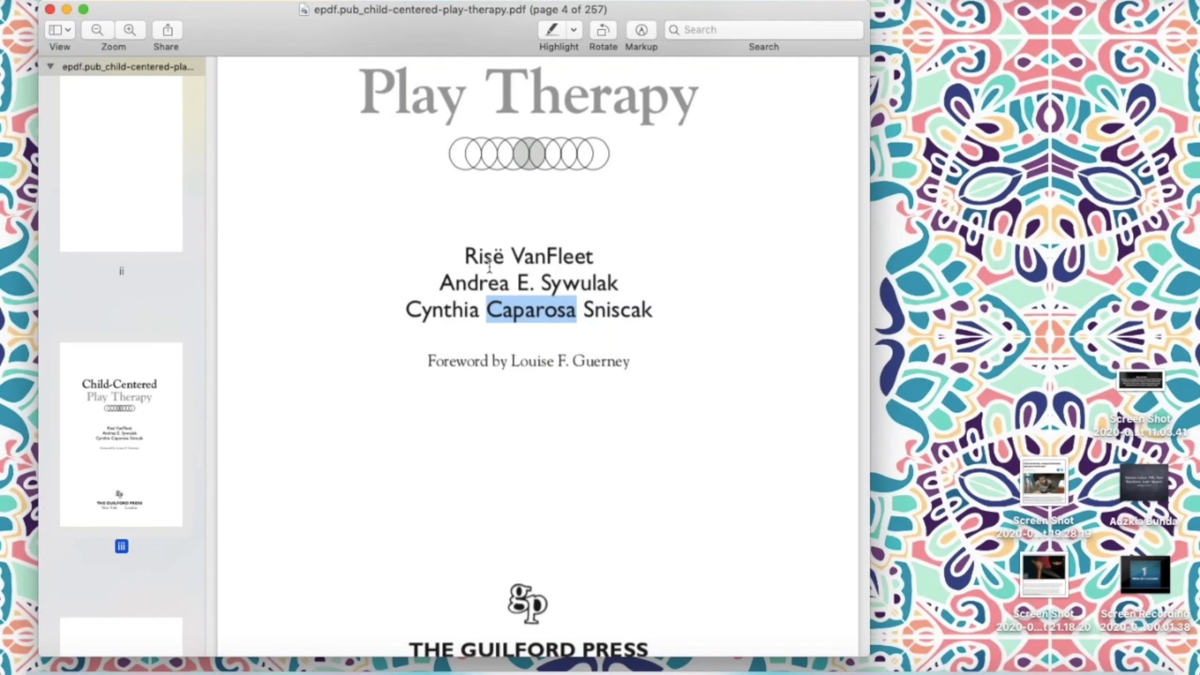
scroll(490, 268, "up", 5)
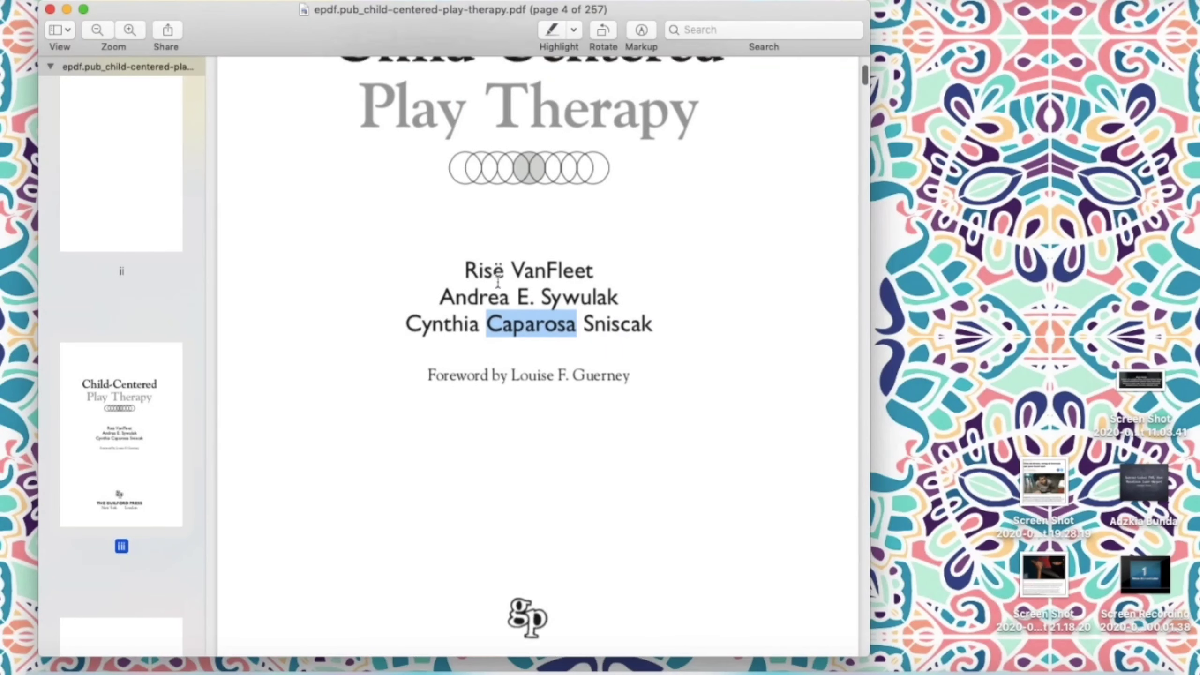
scroll(497, 280, "up", 3)
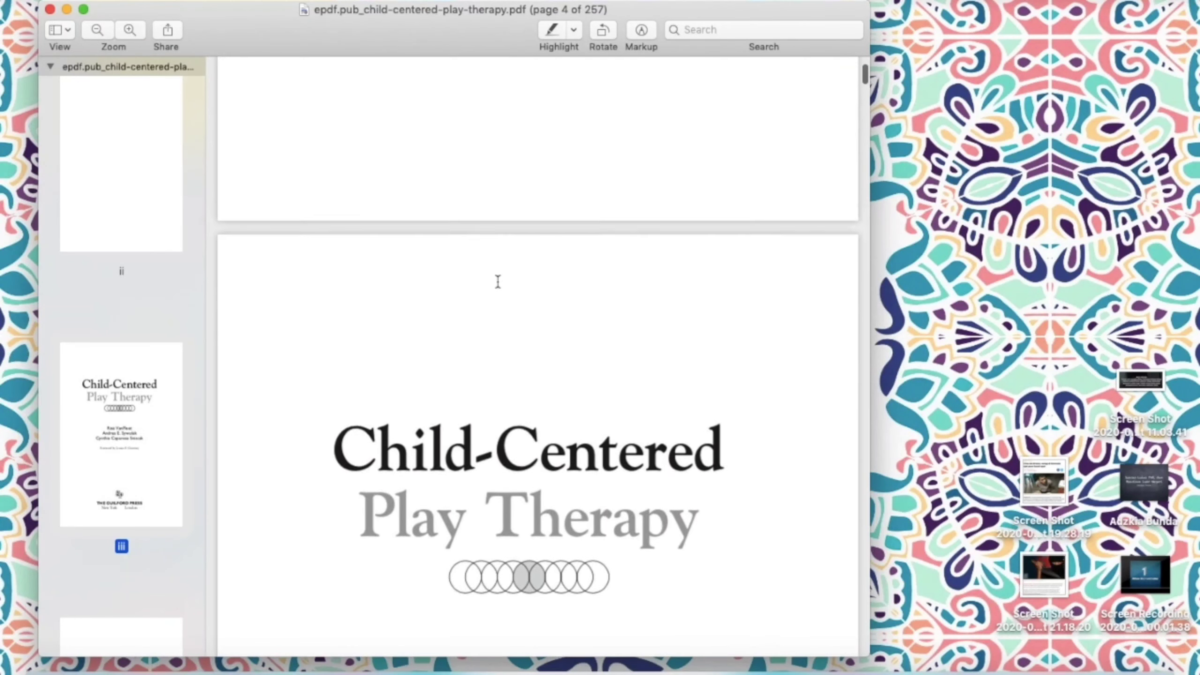
scroll(495, 279, "down", 4)
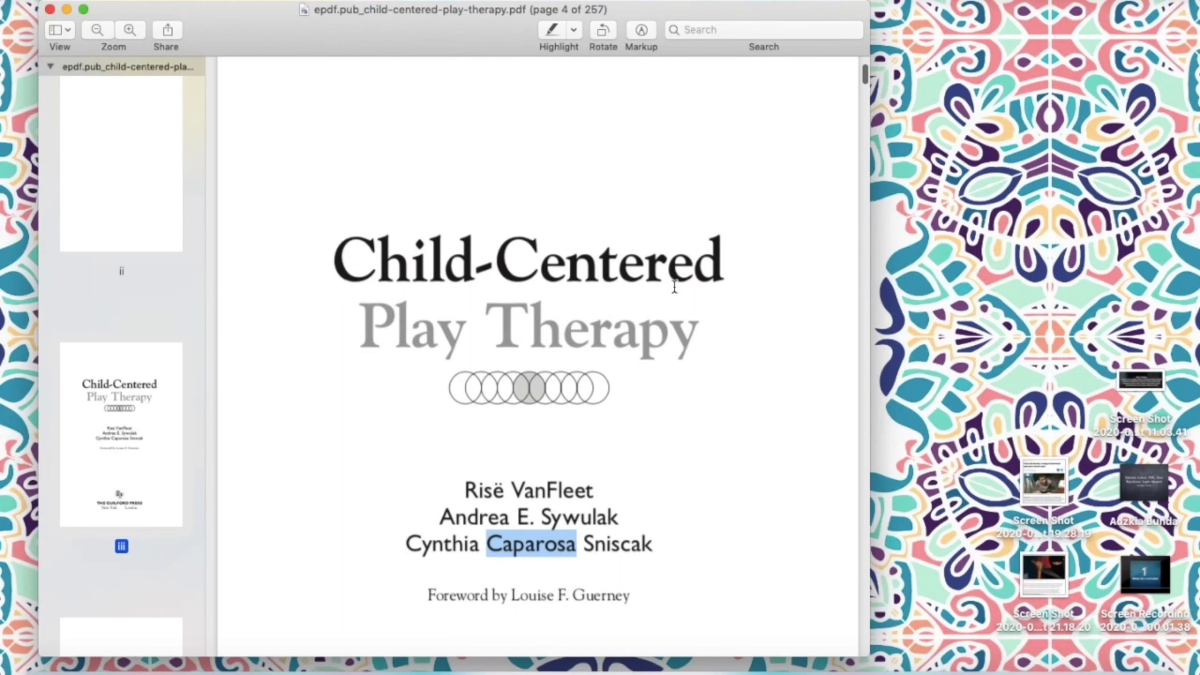
scroll(621, 326, "up", 2)
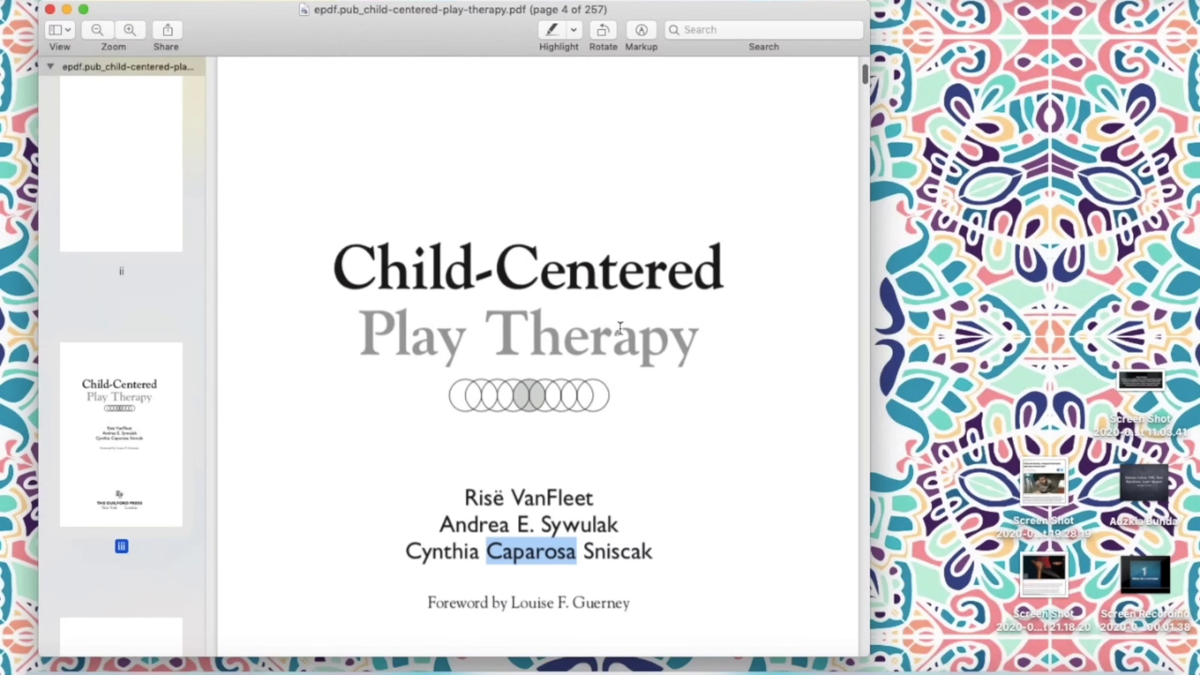
left_click_drag(334, 277, 700, 351)
key("super+c")
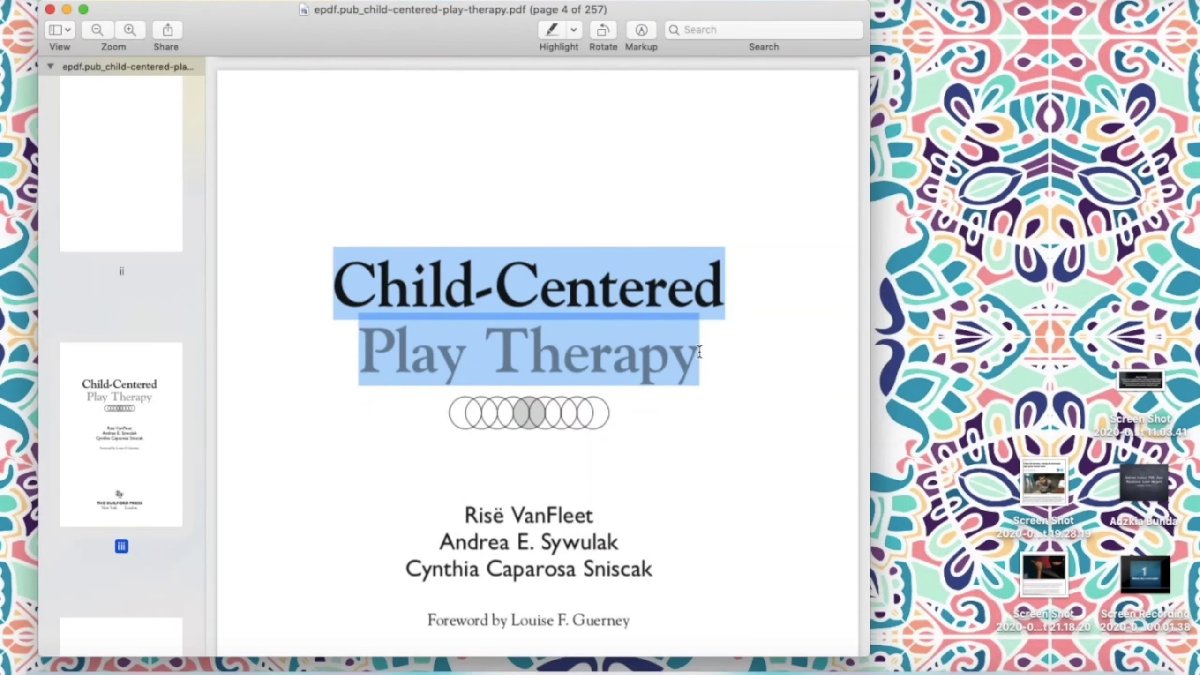
key("super+Tab")
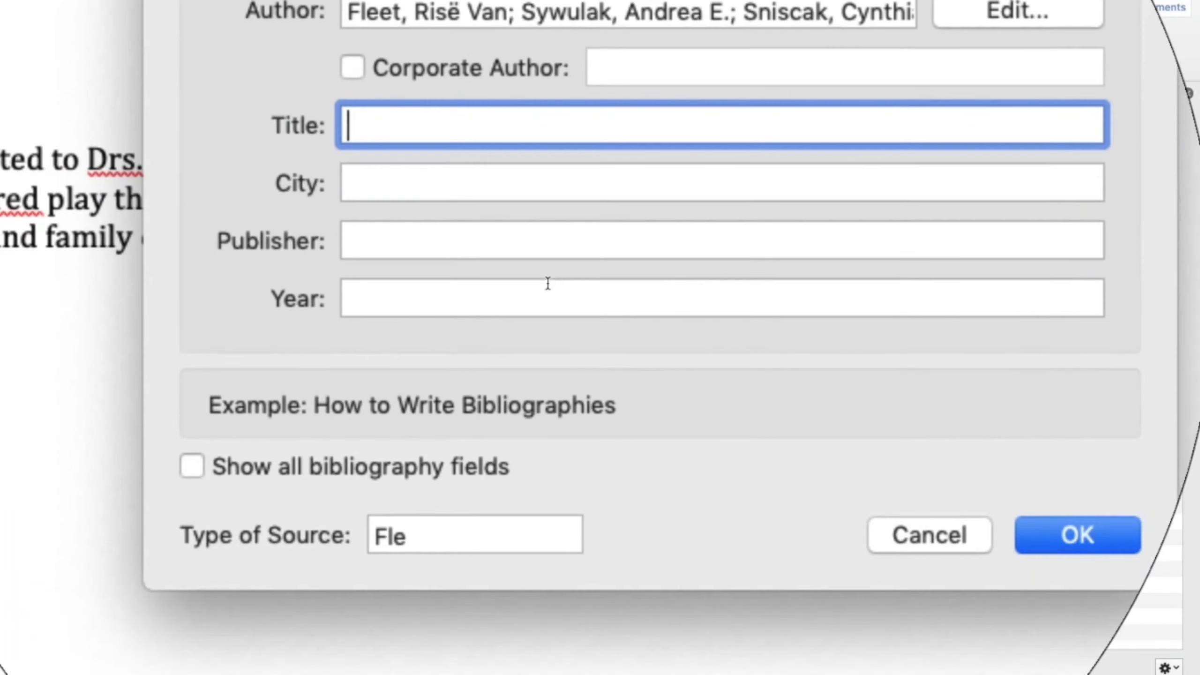
key("super+v")
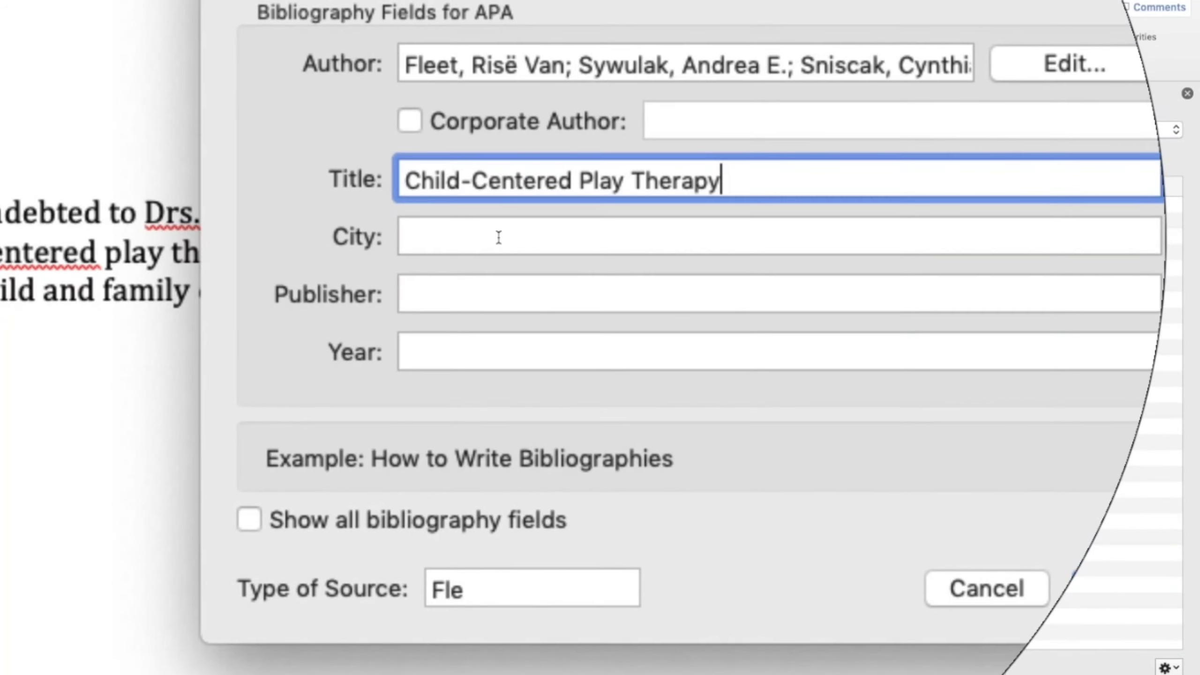
Step: Copy the publishing city London from the PDF title page into the source's city field
left_click(498, 237)
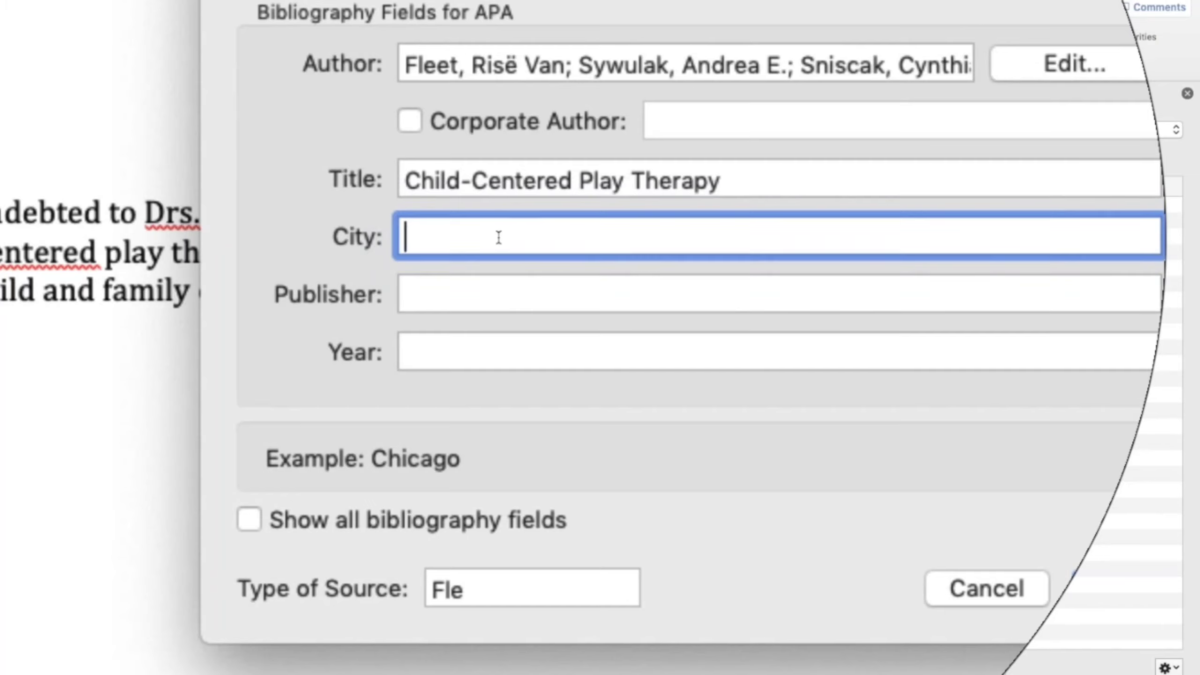
key("super+Tab")
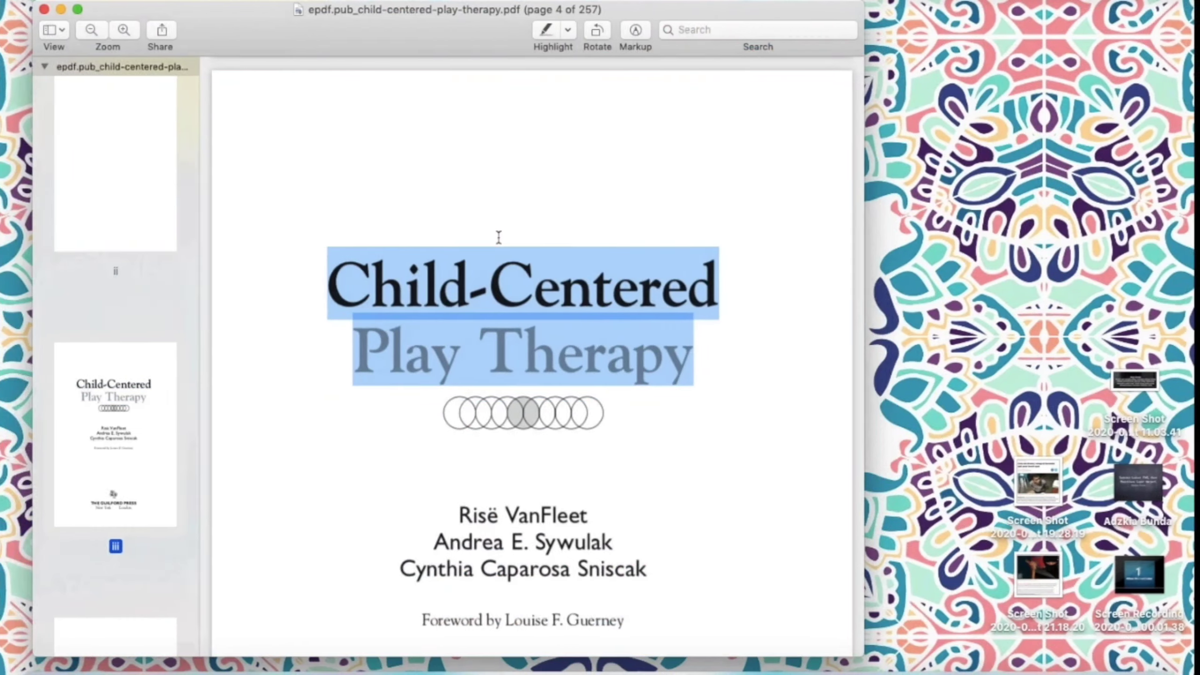
scroll(508, 411, "down", 12)
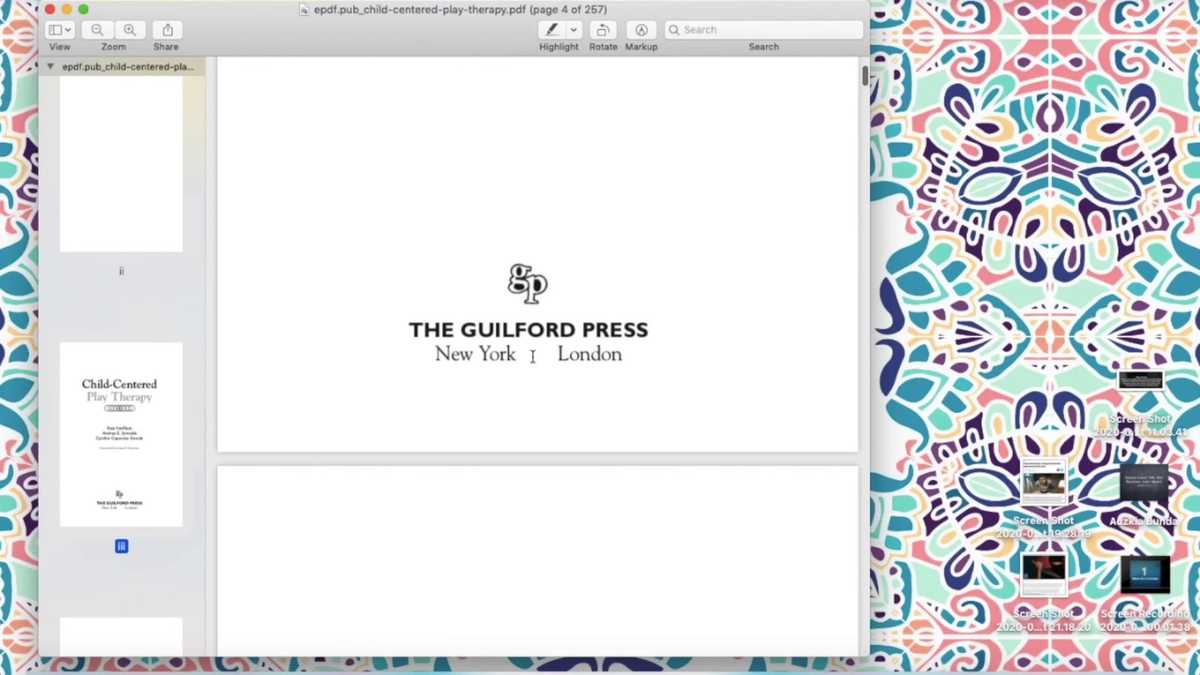
left_click_drag(557, 355, 621, 357)
key("super+c")
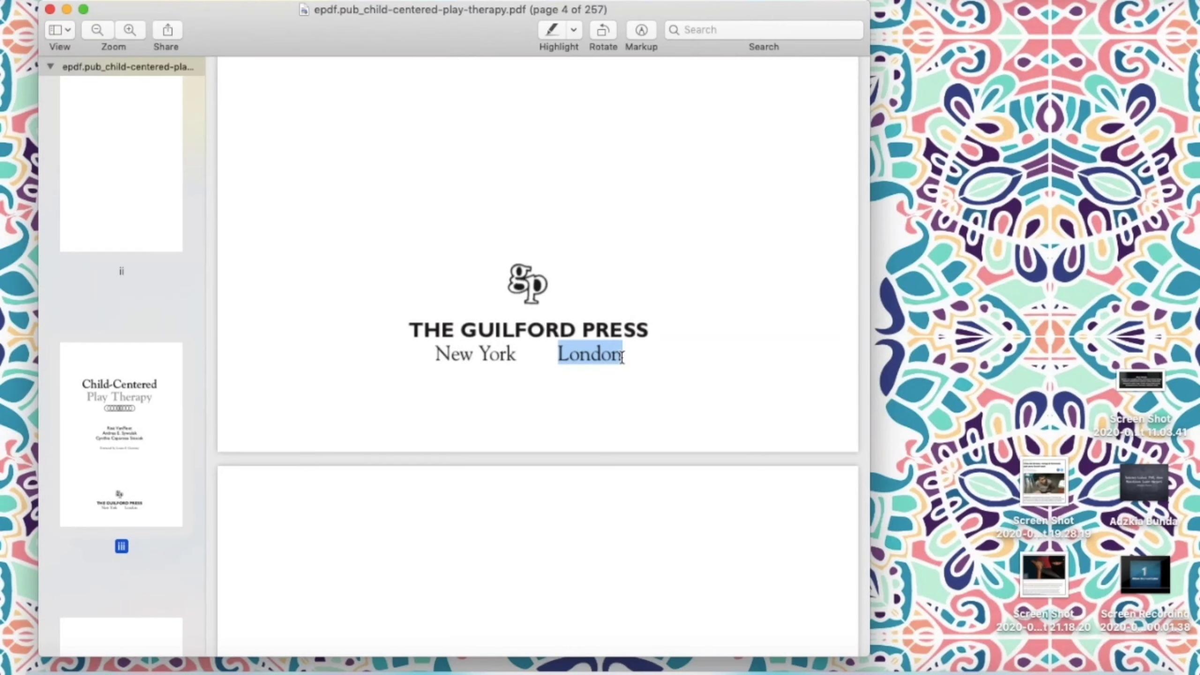
key("super+Tab")
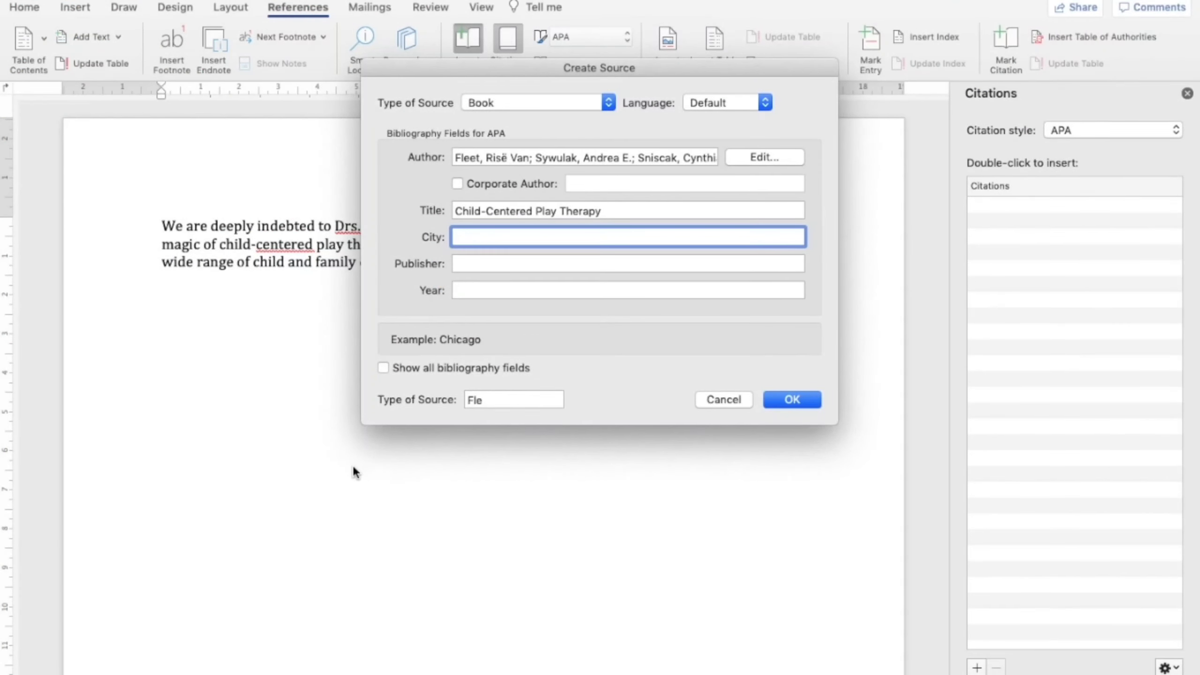
key("super+v")
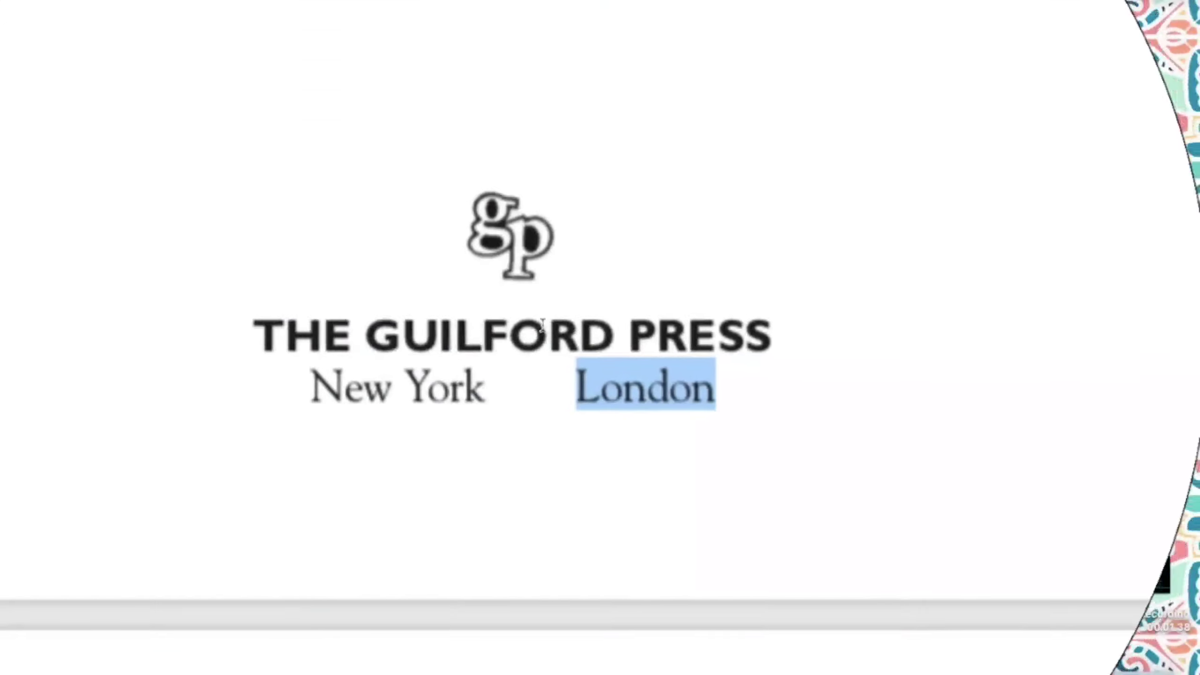
Step: Copy the publisher name beneath the logo on the PDF title page into the source's publisher field
left_click_drag(408, 327, 651, 326)
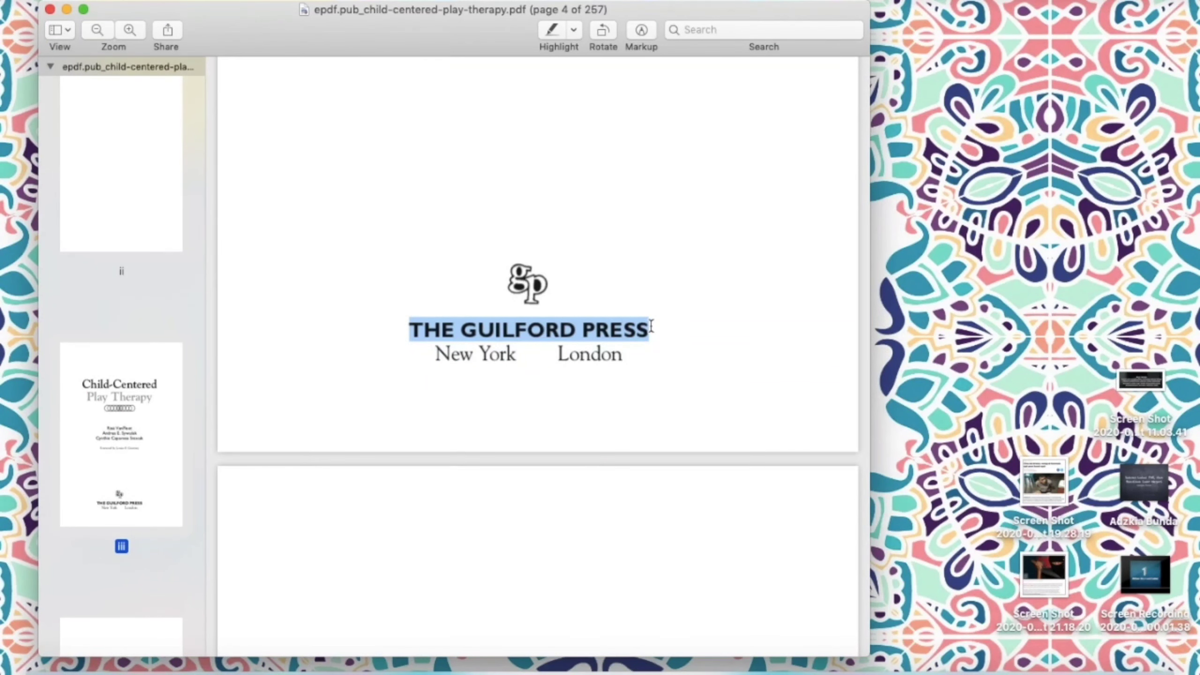
key("ctrl+Right")
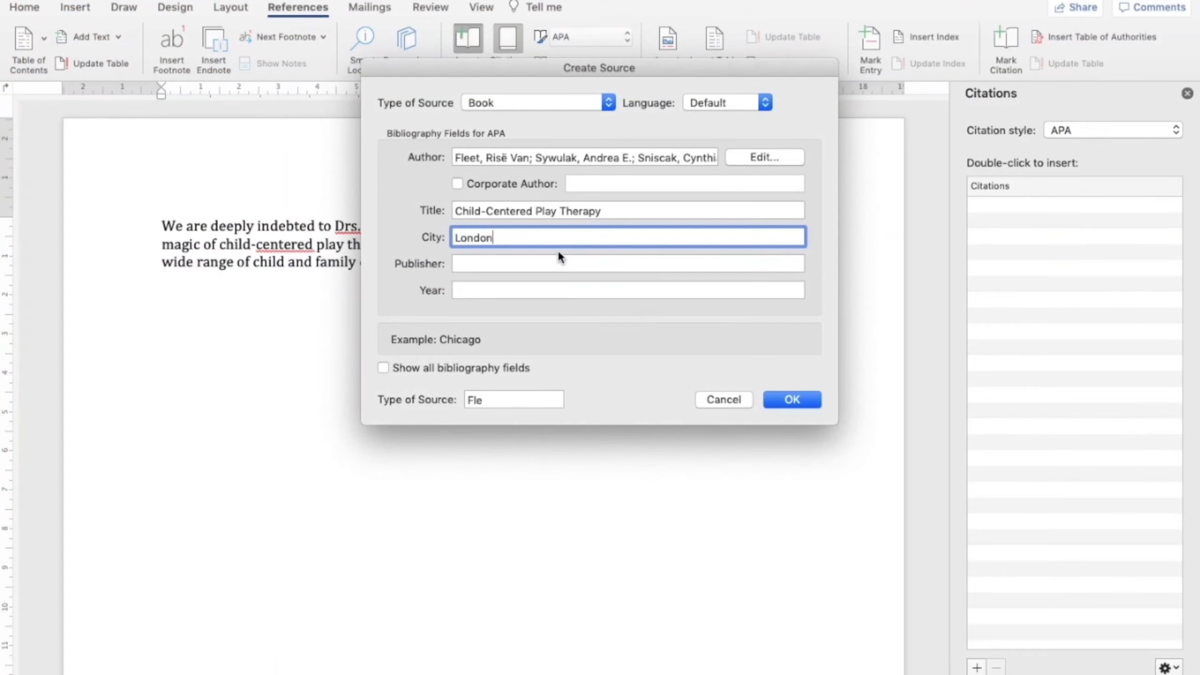
left_click(538, 263)
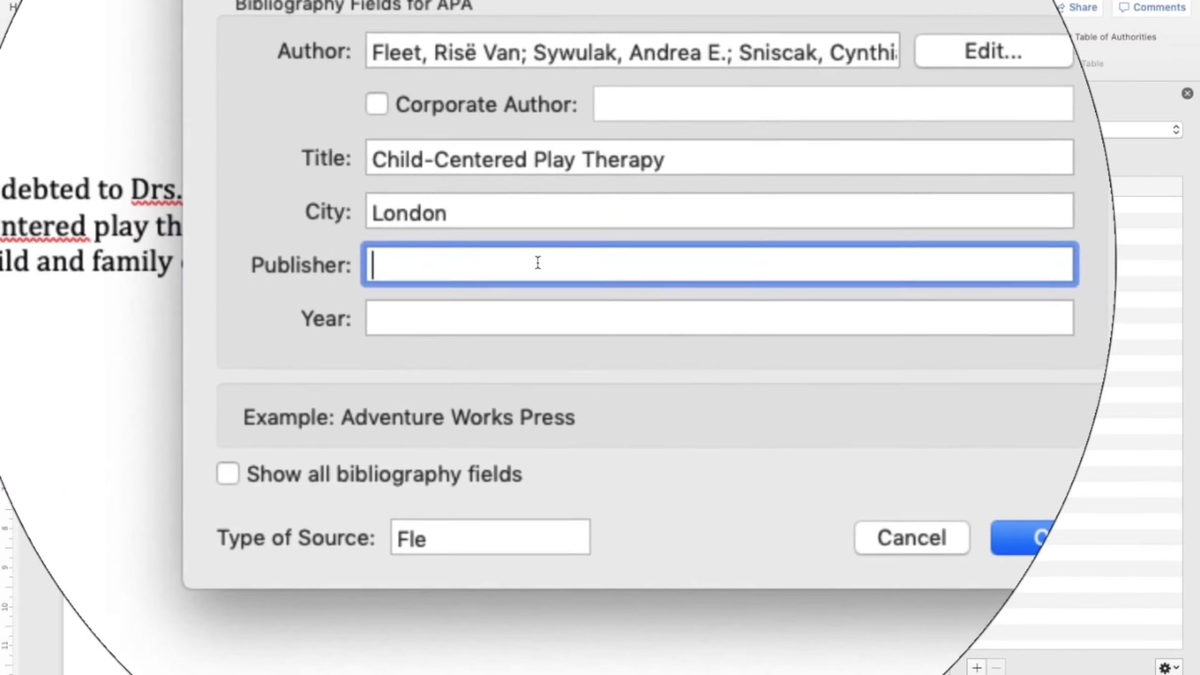
type("the GUilFOrd PreSS")
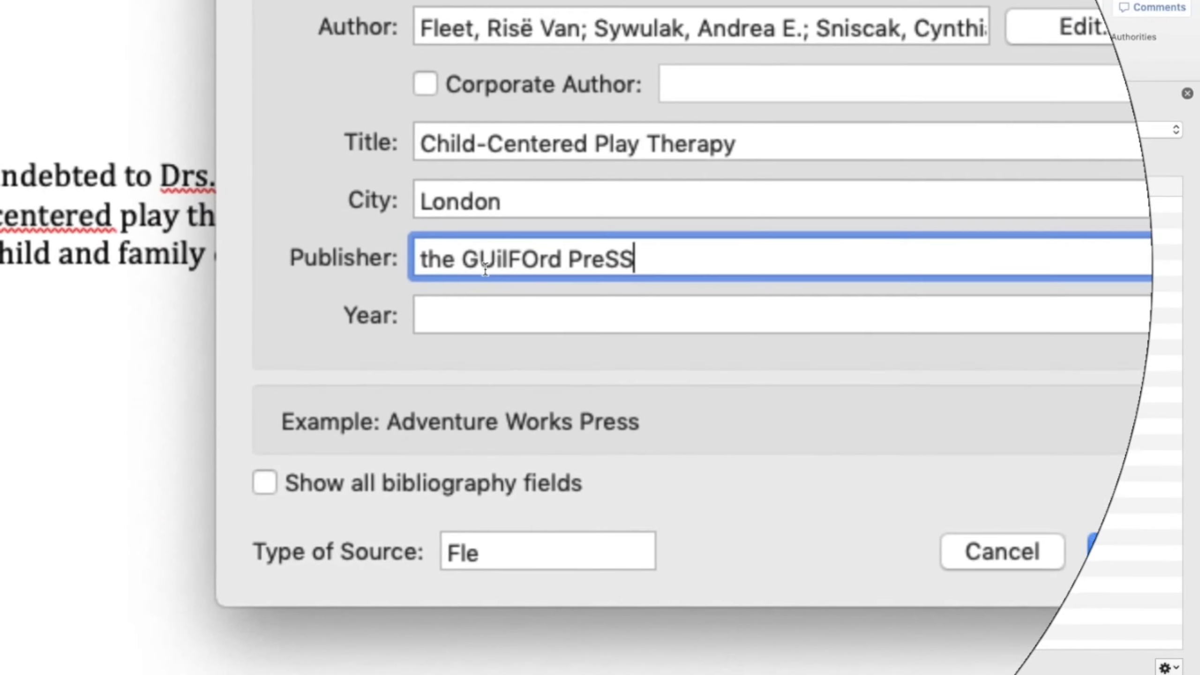
Step: Replace the first word of the publisher name with The
left_click(457, 261)
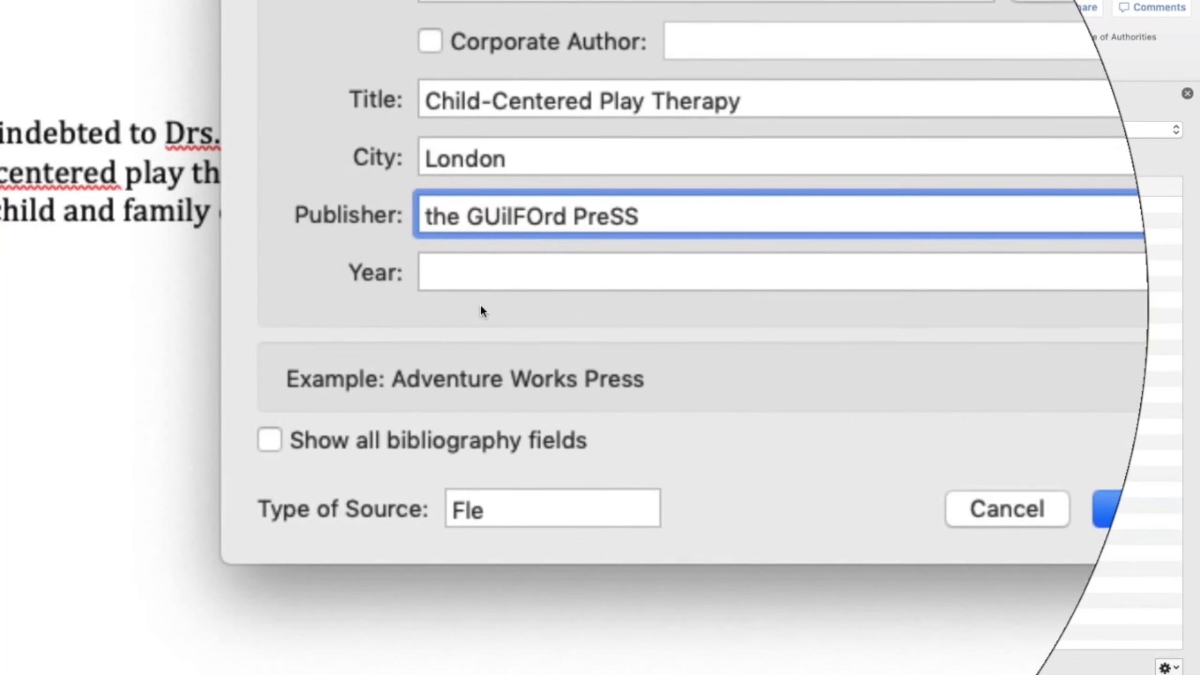
key("BackSpace")
key("BackSpace")
key("BackSpace")
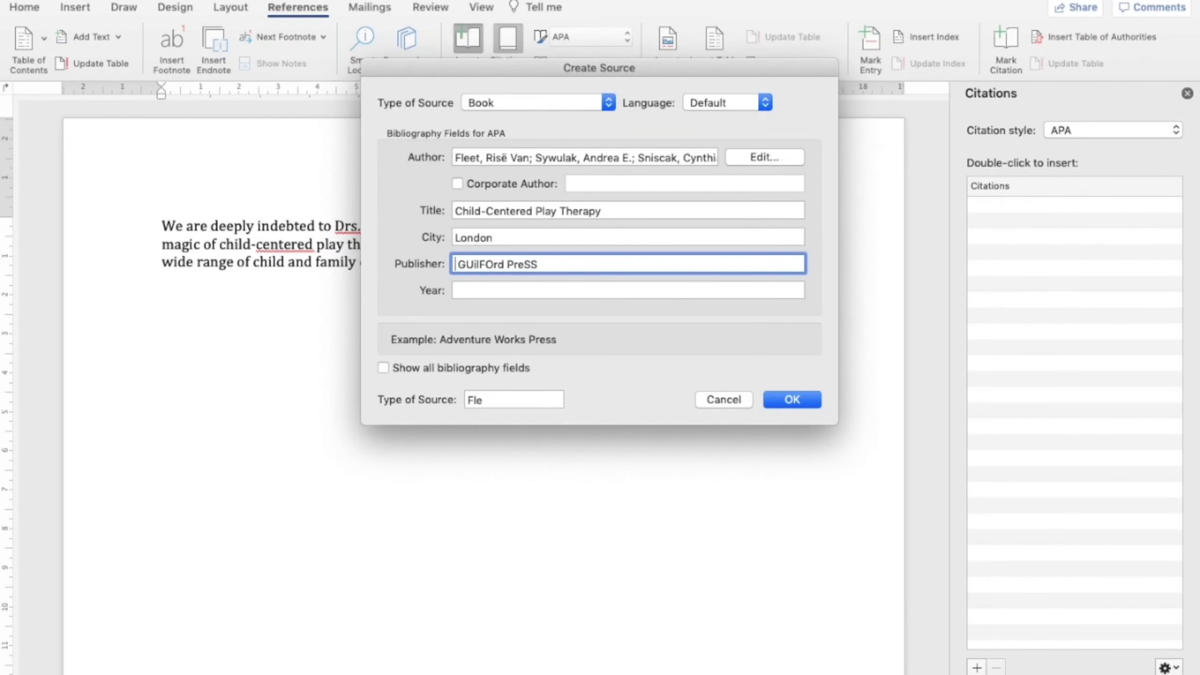
type("The")
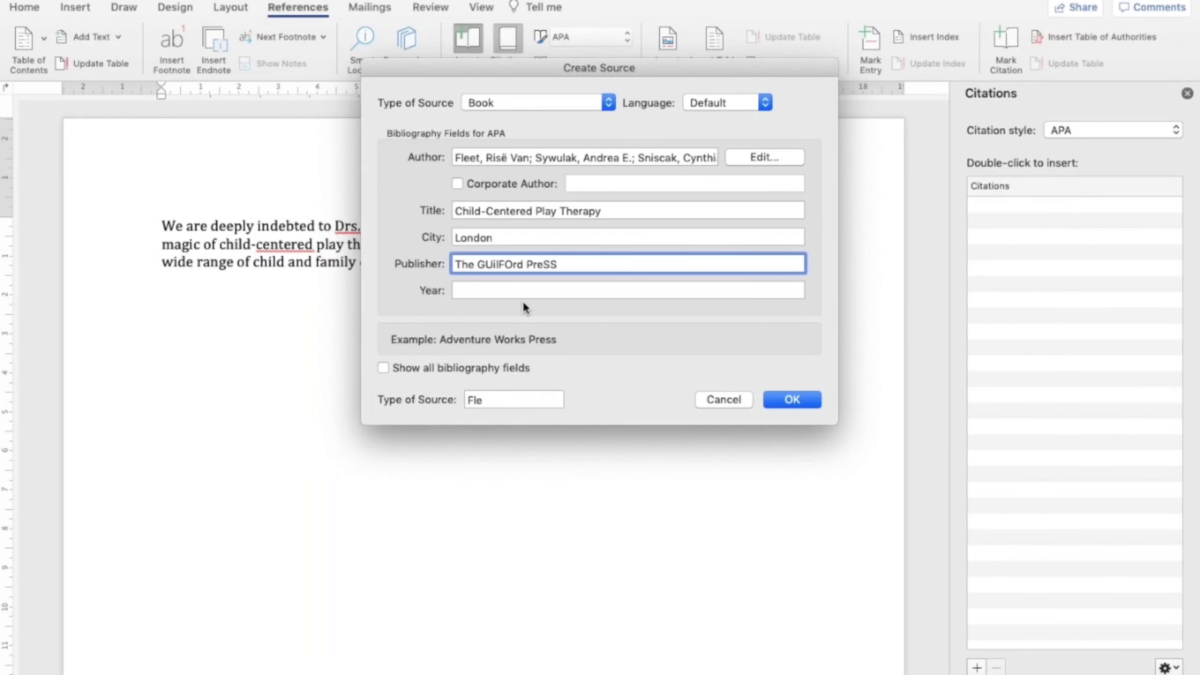
Step: Correct the capitalization of the remaining publisher words so they read Guilford Press
key("BackSpace")
key("BackSpace")
key("BackSpace")
key("BackSpace")
key("BackSpace")
key("BackSpace")
key("BackSpace")
type("uilford")
left_click(555, 266)
key("BackSpace")
key("BackSpace")
type("ss")
Step: Copy the year 2010 from the PDF's copyright page into the source's year field
left_click(467, 291)
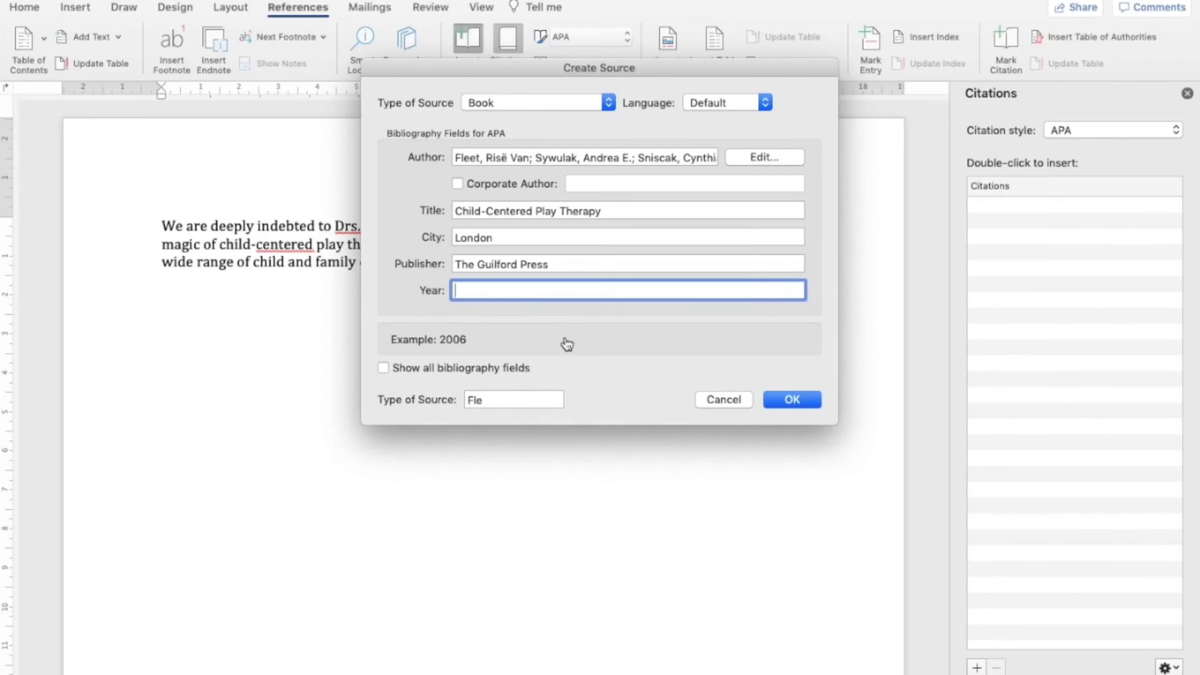
key("super+Tab")
scroll(564, 337, "down", 10)
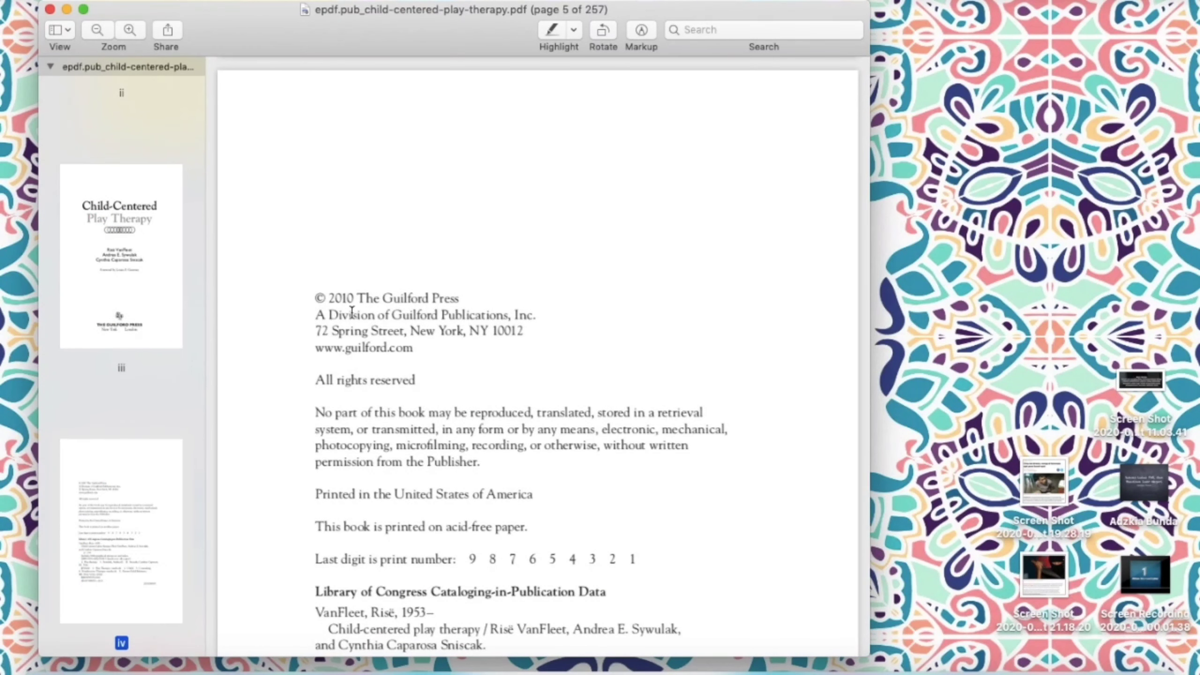
left_click_drag(333, 300, 357, 296)
key("super+c")
key("super+Tab")
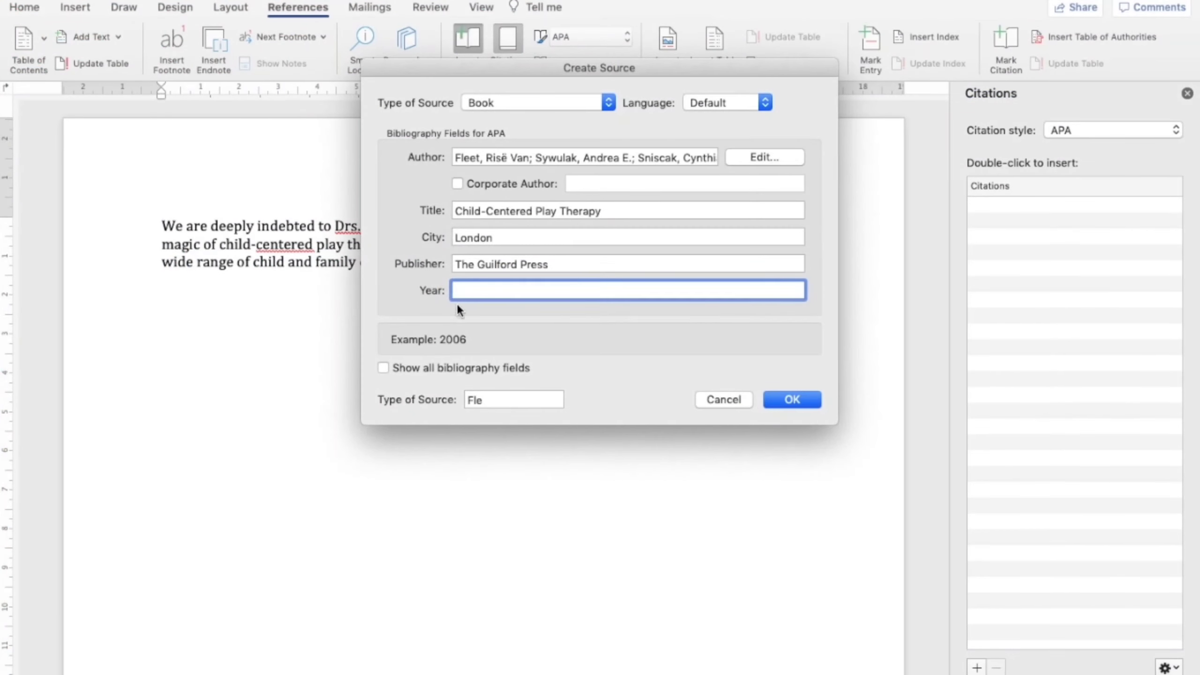
key("super+v")
Step: Show all bibliography fields and save the new book source, inserting its citation into the document
left_click(382, 368)
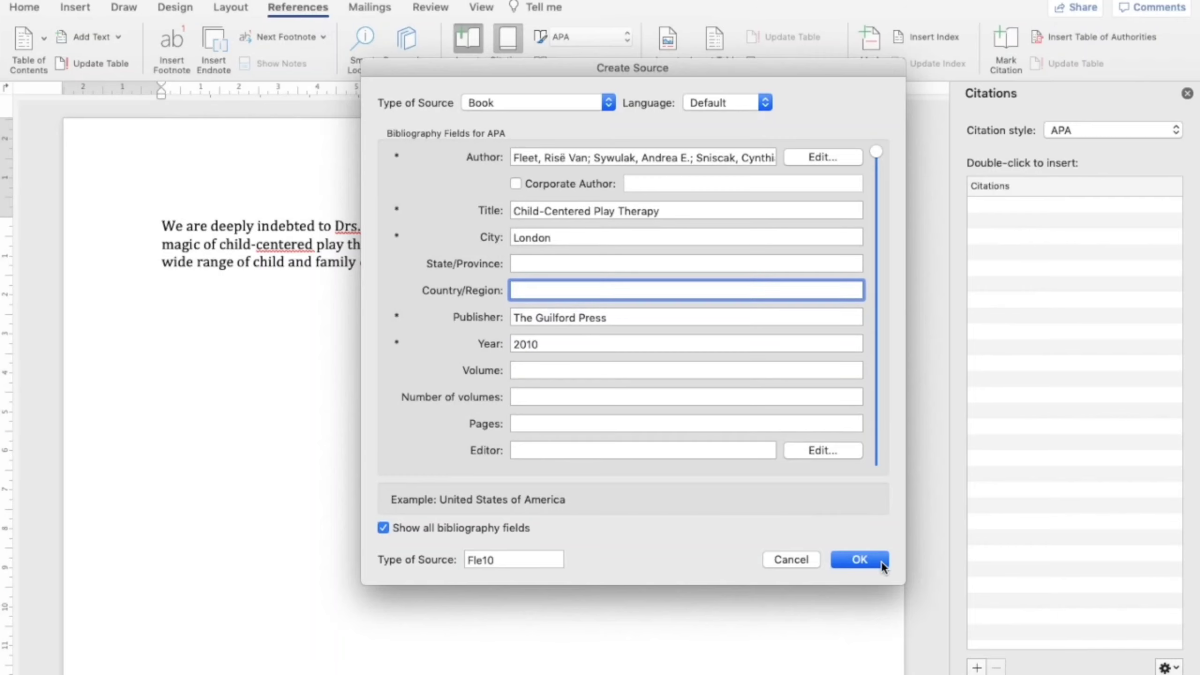
left_click(859, 559)
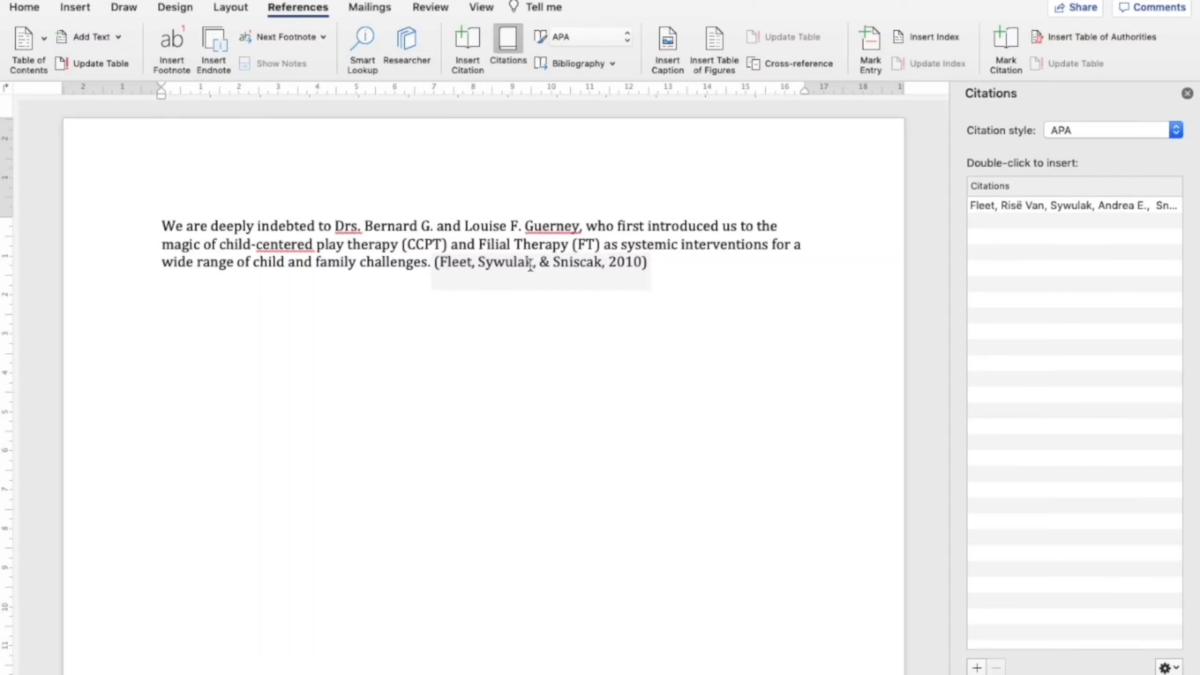
Step: Move the sentence's period from before the citation to after it, and start a new paragraph below
left_click(428, 261)
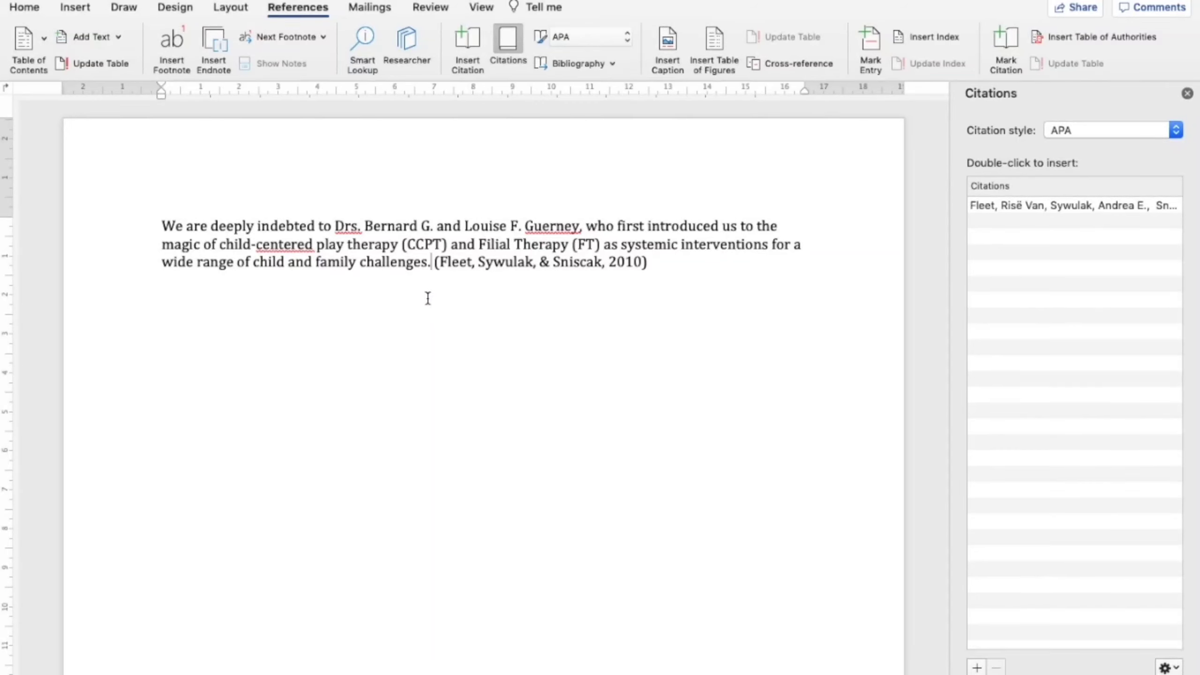
key("BackSpace")
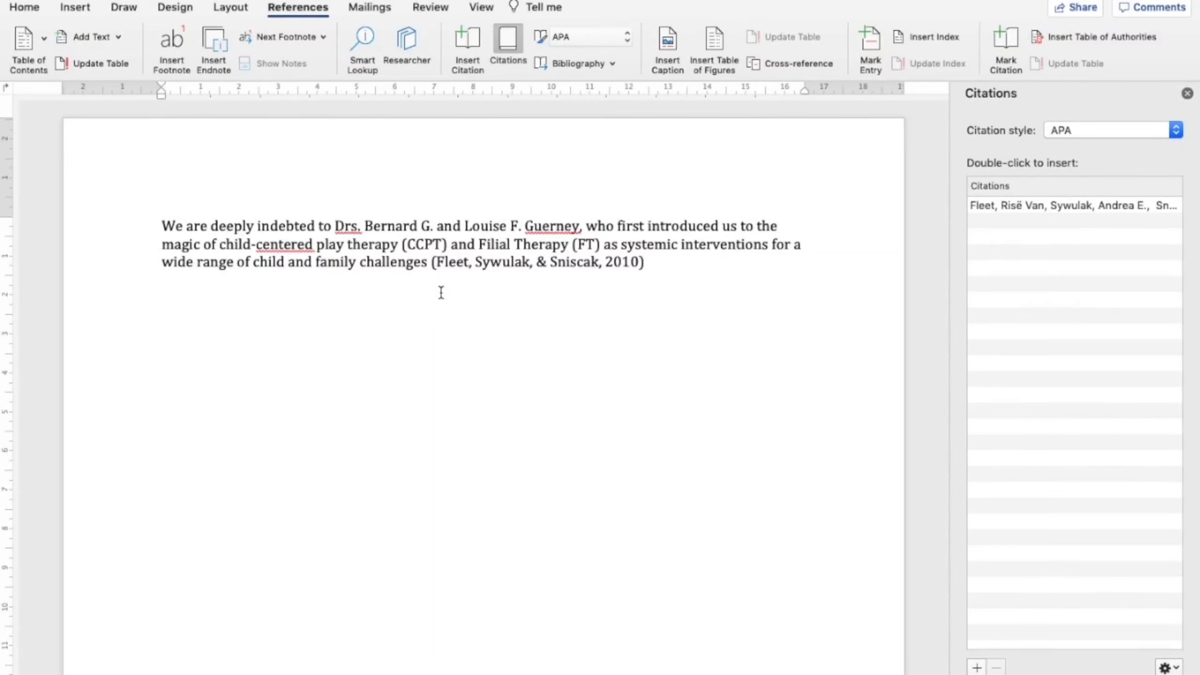
left_click(655, 264)
type(".")
key("Return")
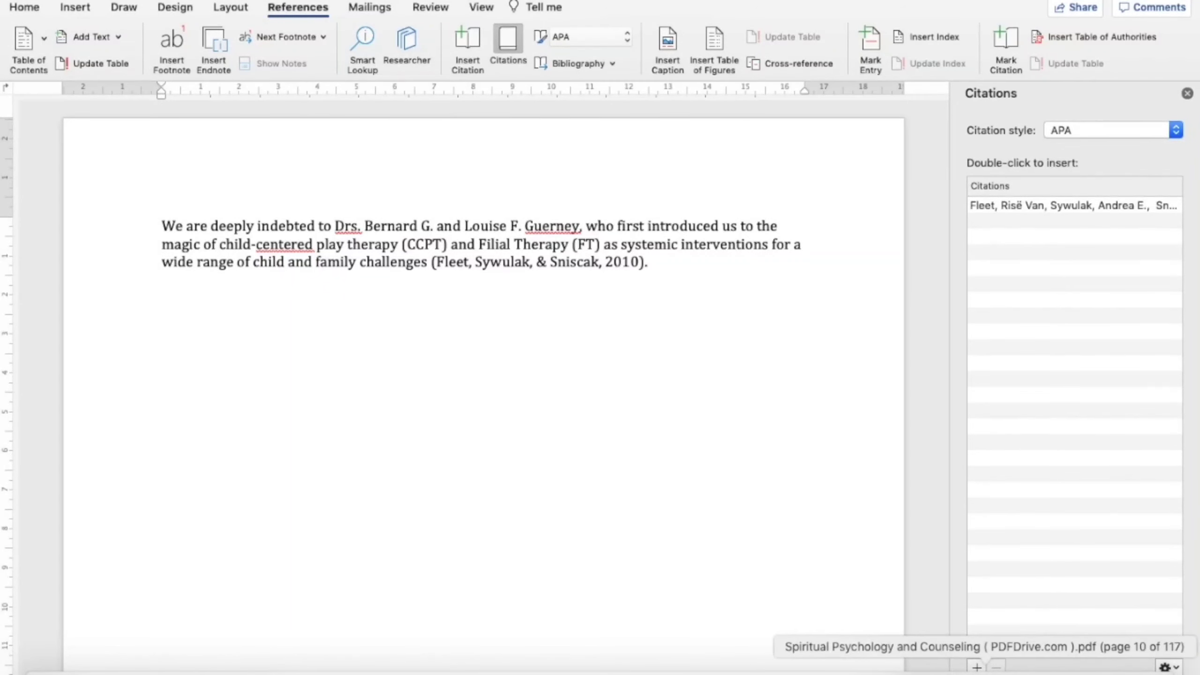
Step: Copy the abstract's opening, through "need to be performed on this subject", from the Spiritual Psychology and Counseling PDF into the new paragraph
left_click(985, 669)
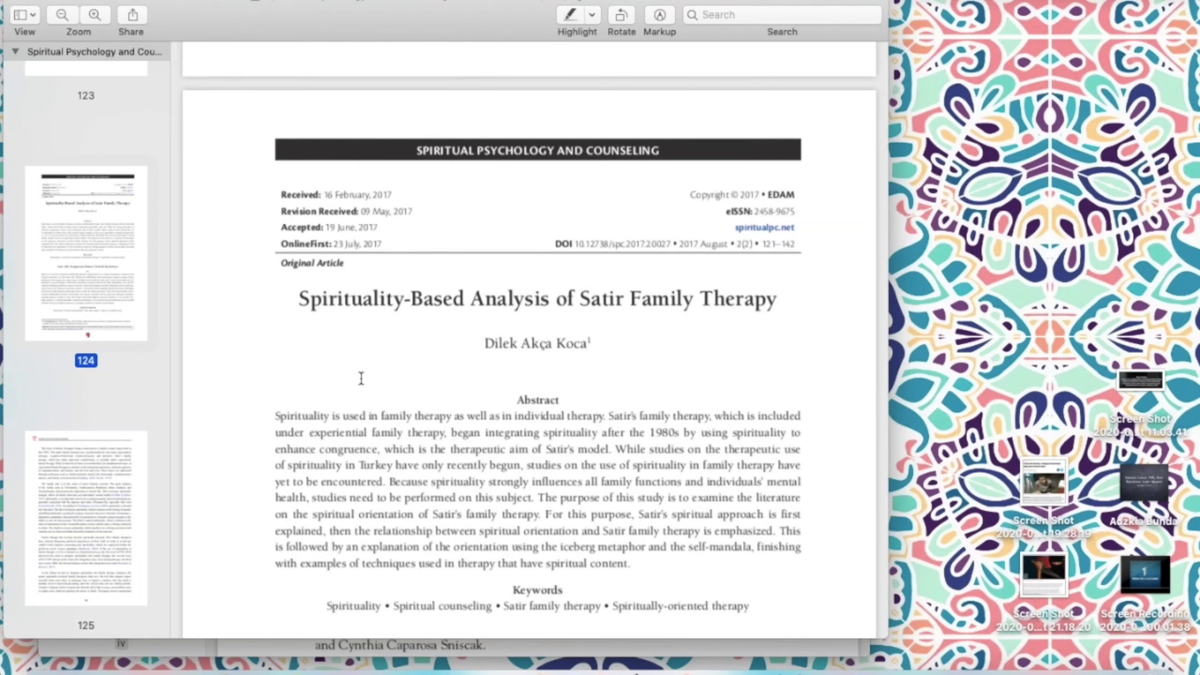
scroll(361, 378, "up", 2)
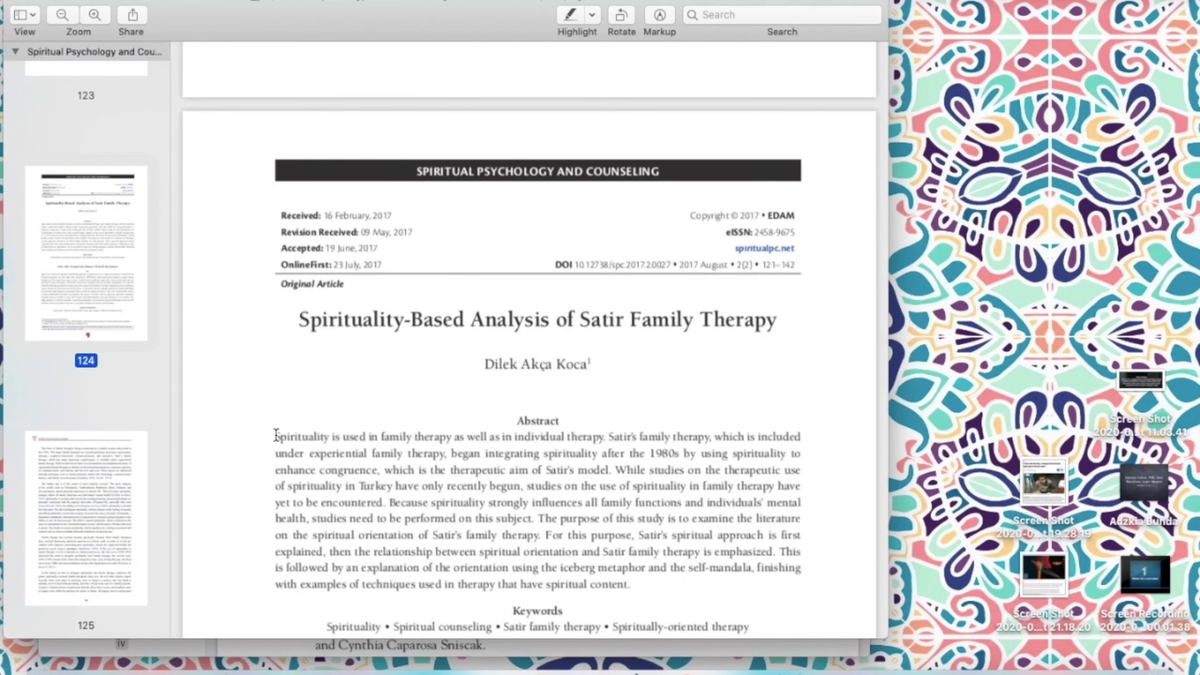
left_click_drag(277, 447, 535, 515)
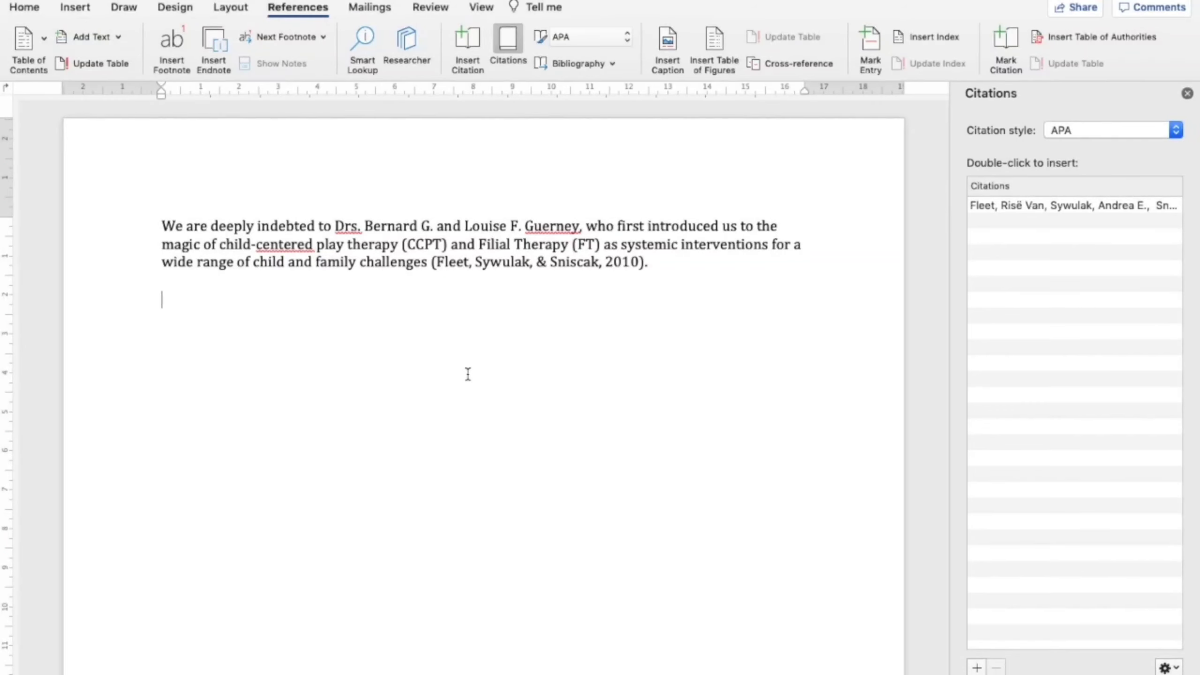
type("Spirituality is used in family therapy as well as in individual therapy. Satir’s family therapy, which is included under experiential family therapy, began integrating spirituality after the 1980s by using spirituality to enhance congruence, which is the therapeutic aim of Satir’s model. While studies on the therapeutic use of spirituality in Turkey have only recently begun, studies on the use of spirituality in family therapy have yet to be encountered. Because spirituality strongly influences all family functions and individuals’ mental health, studies need to be performed on this subject.")
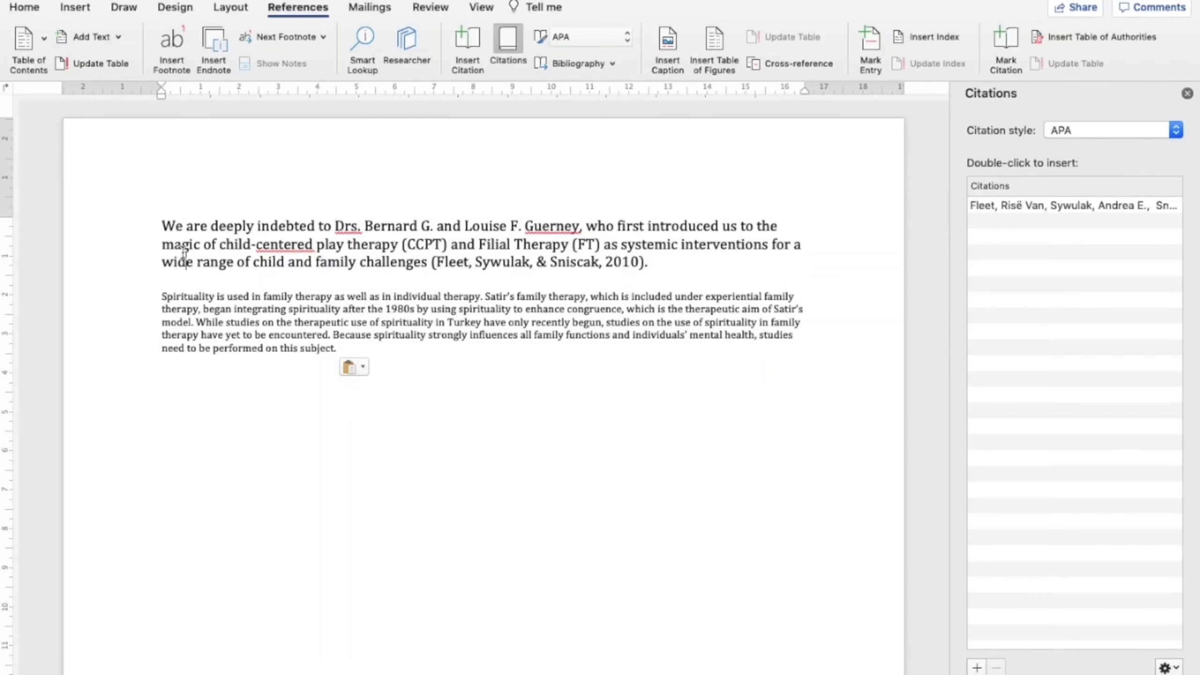
Step: Set the pasted Spirituality paragraph's font to Times New Roman at size 12
left_click_drag(161, 296, 342, 350)
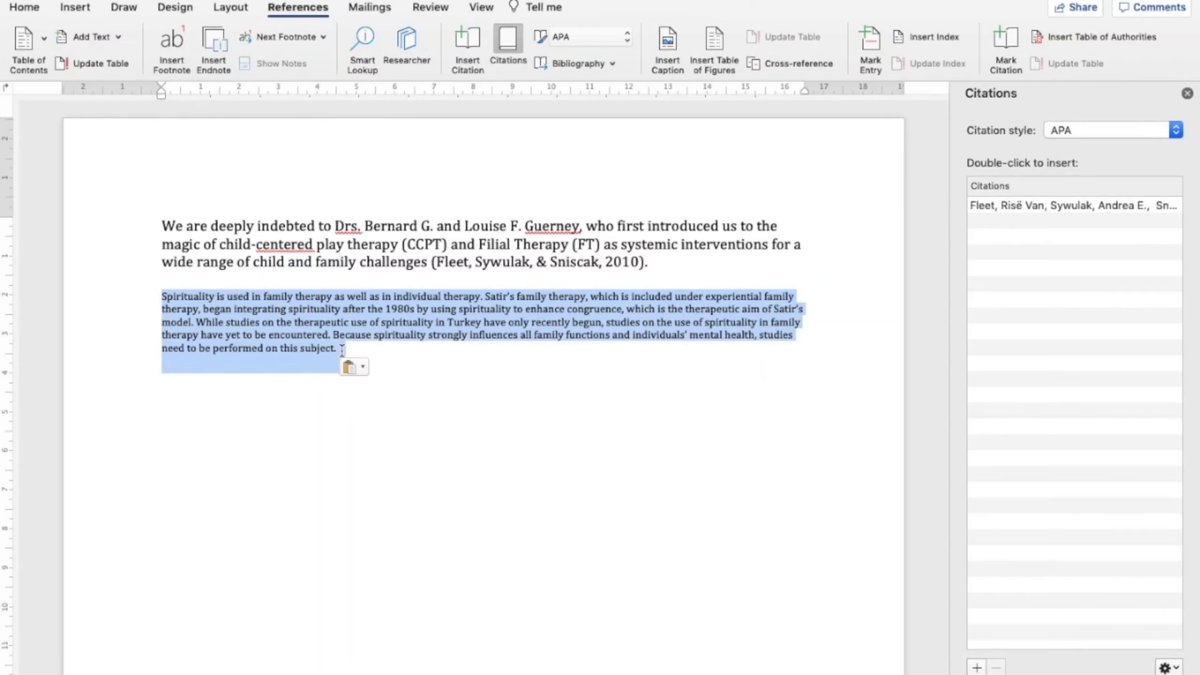
left_click(19, 10)
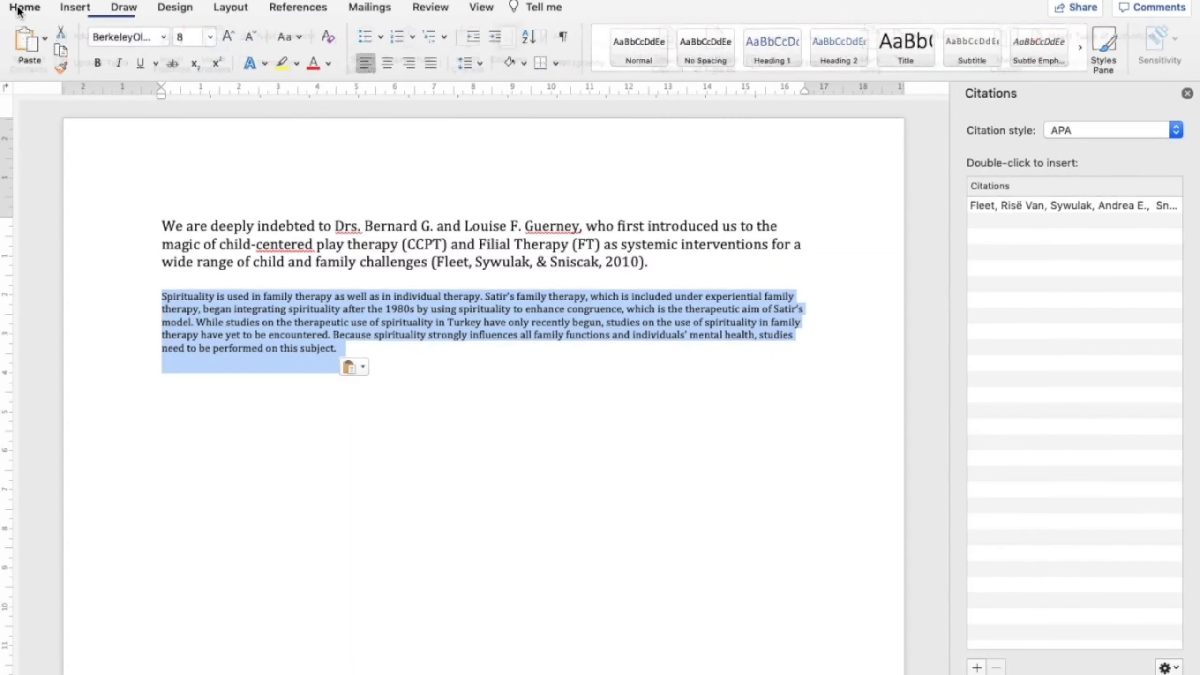
left_click(146, 38)
type("T")
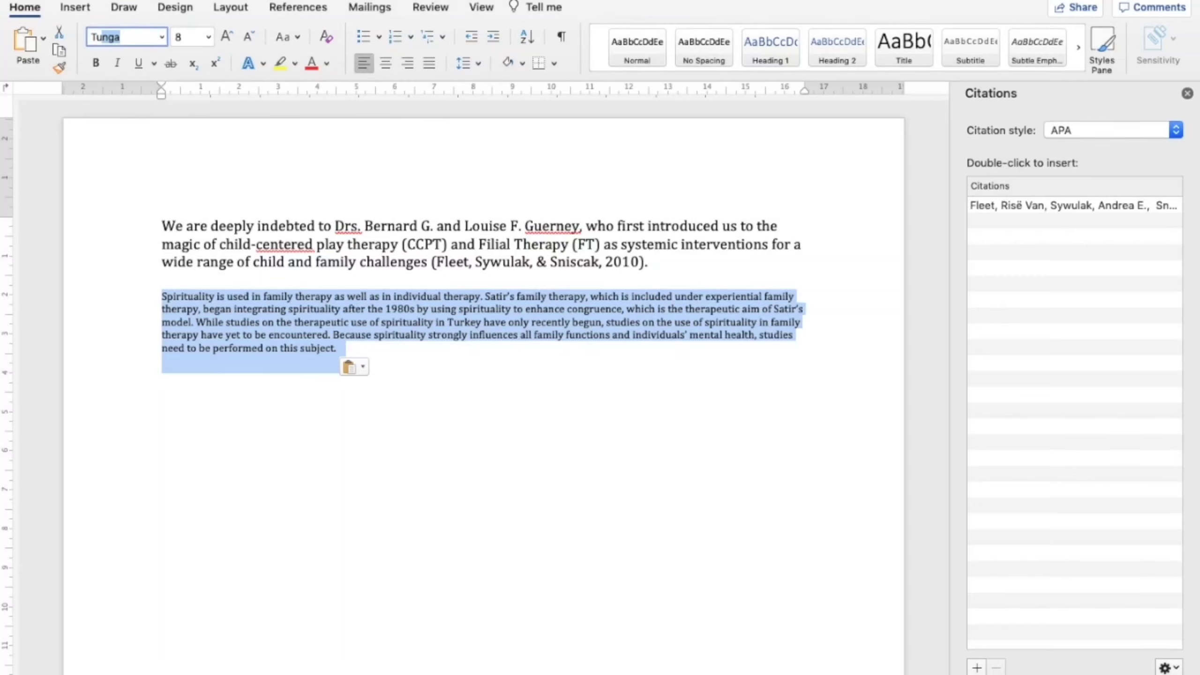
type("u")
key("BackSpace")
type("ime")
key("Return")
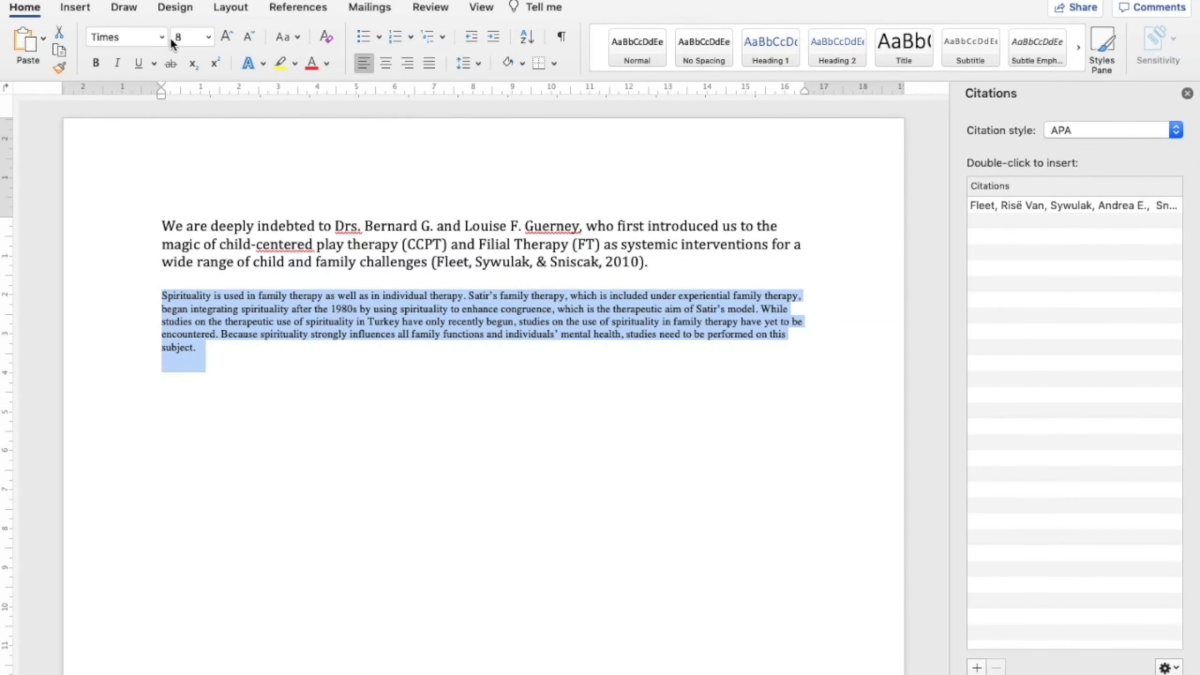
left_click(143, 37)
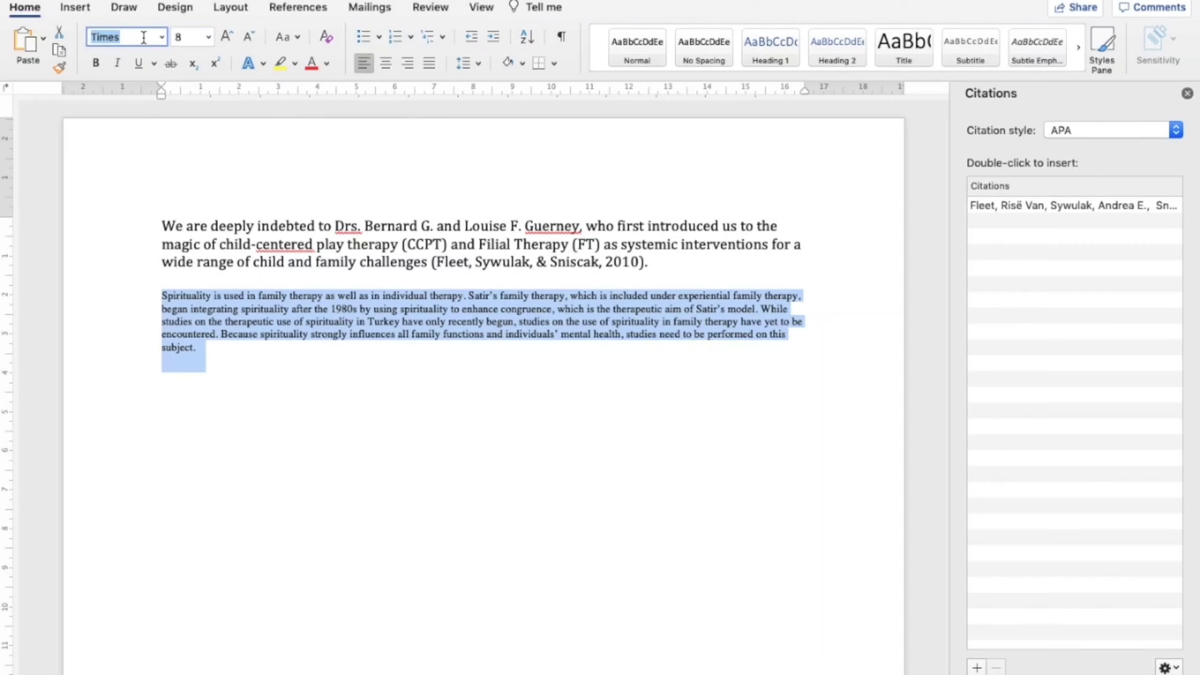
type("Times")
key("Return")
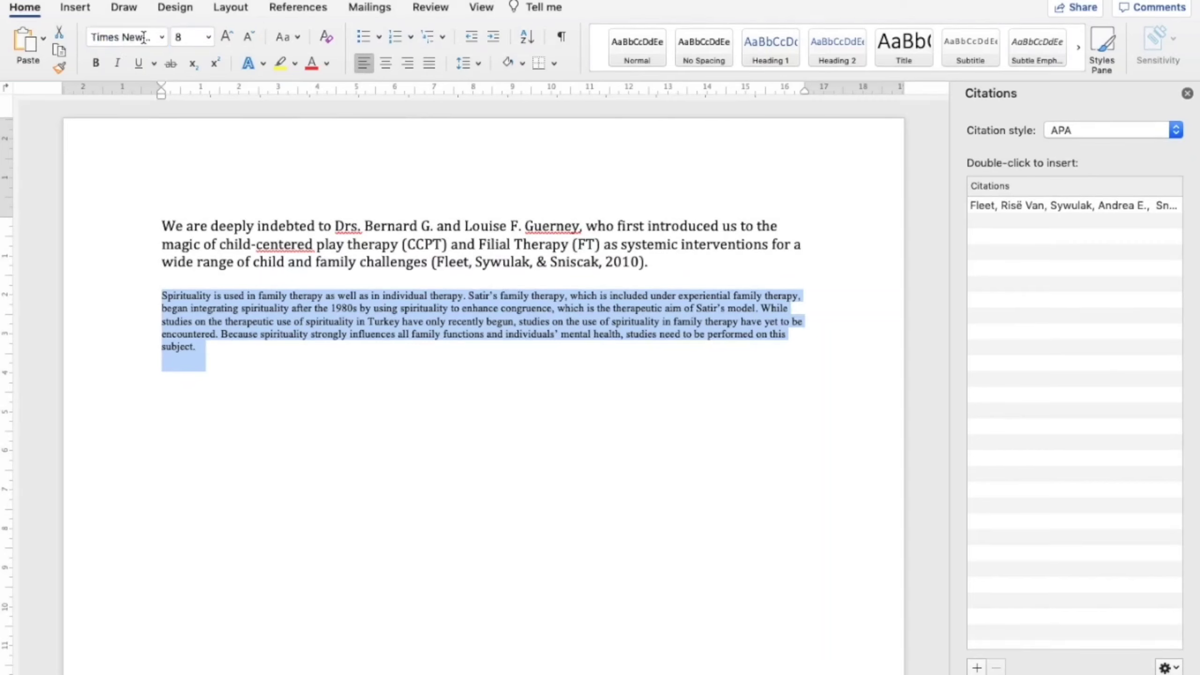
left_click(210, 40)
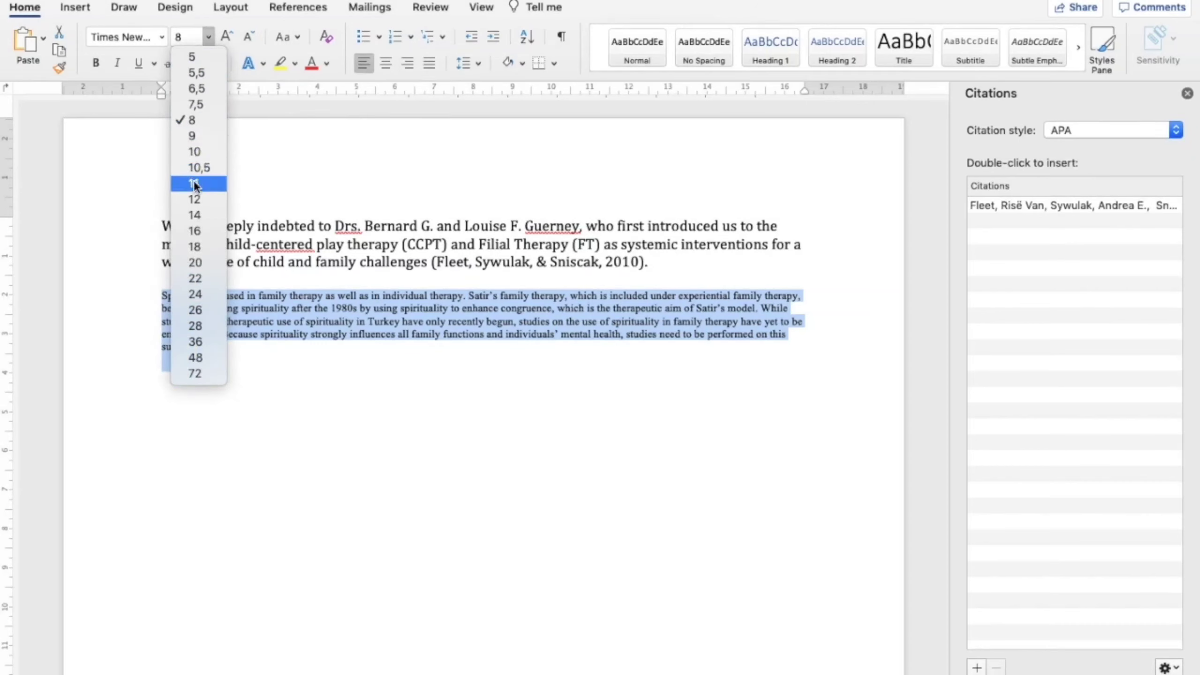
left_click(194, 201)
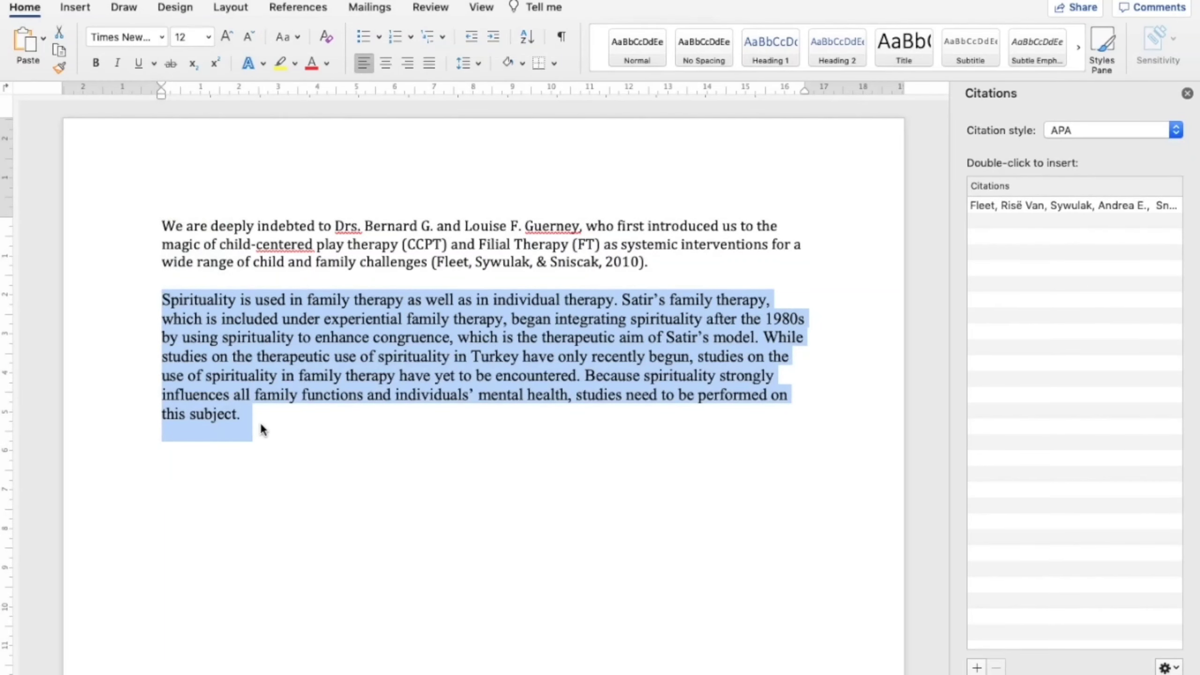
Step: Start a new citation source before the Spirituality paragraph's final period, with Article in a journal as its type
left_click(260, 428)
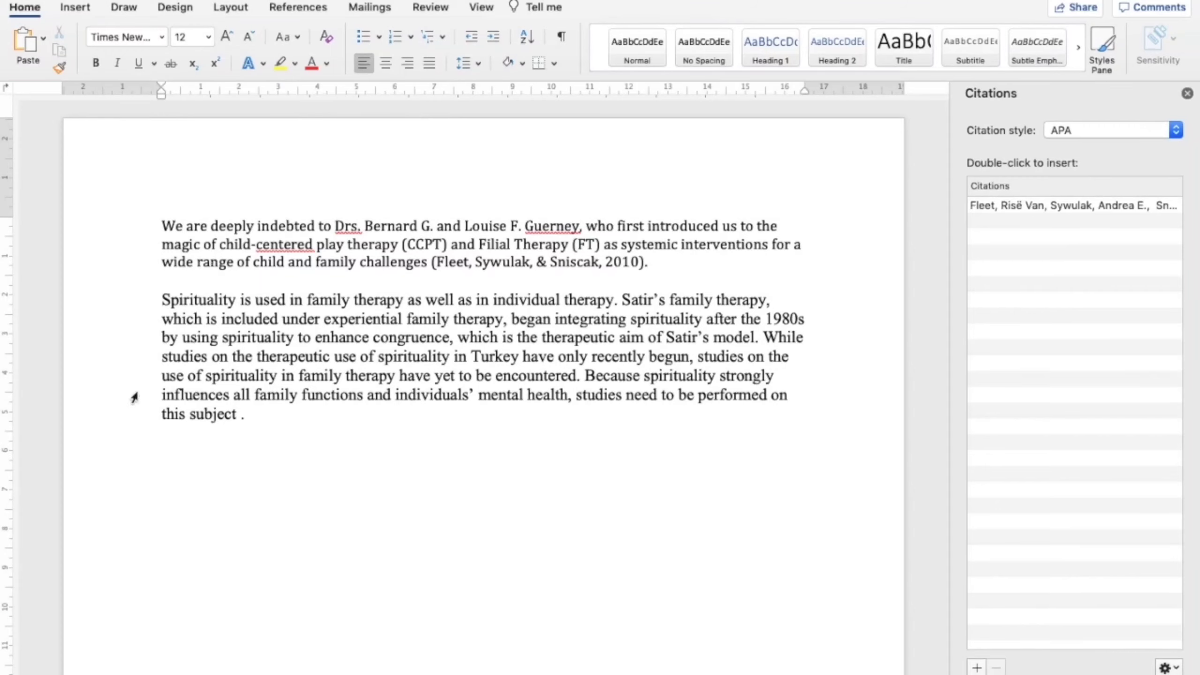
left_click(306, 11)
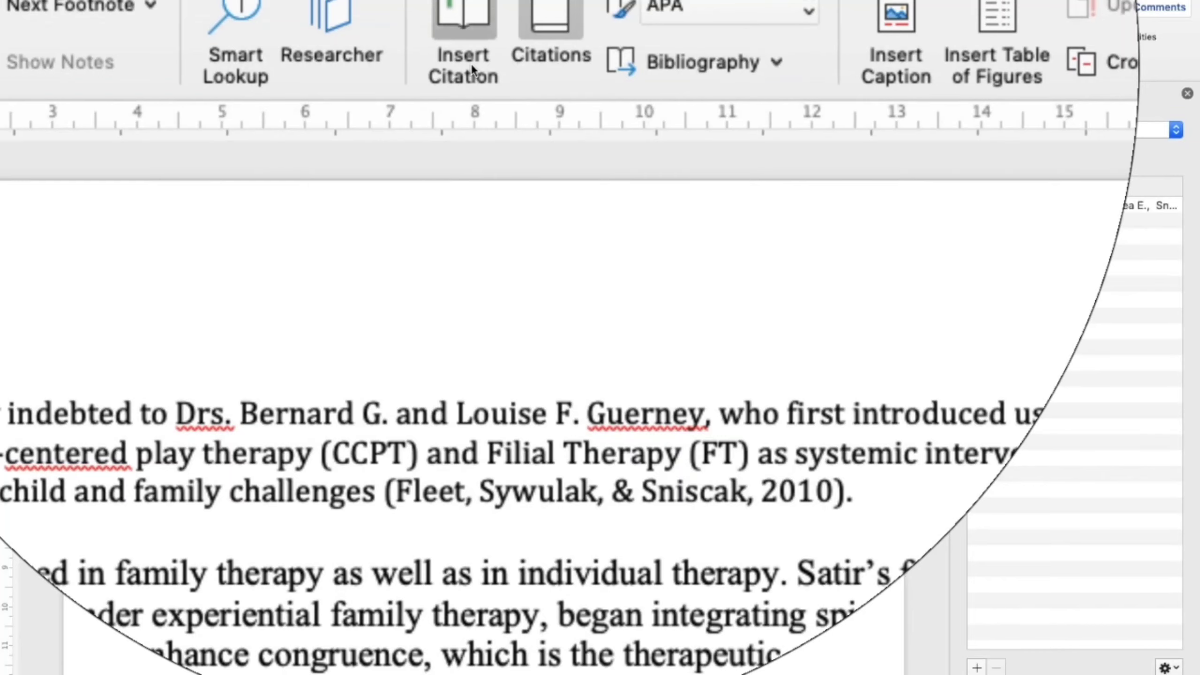
left_click(470, 63)
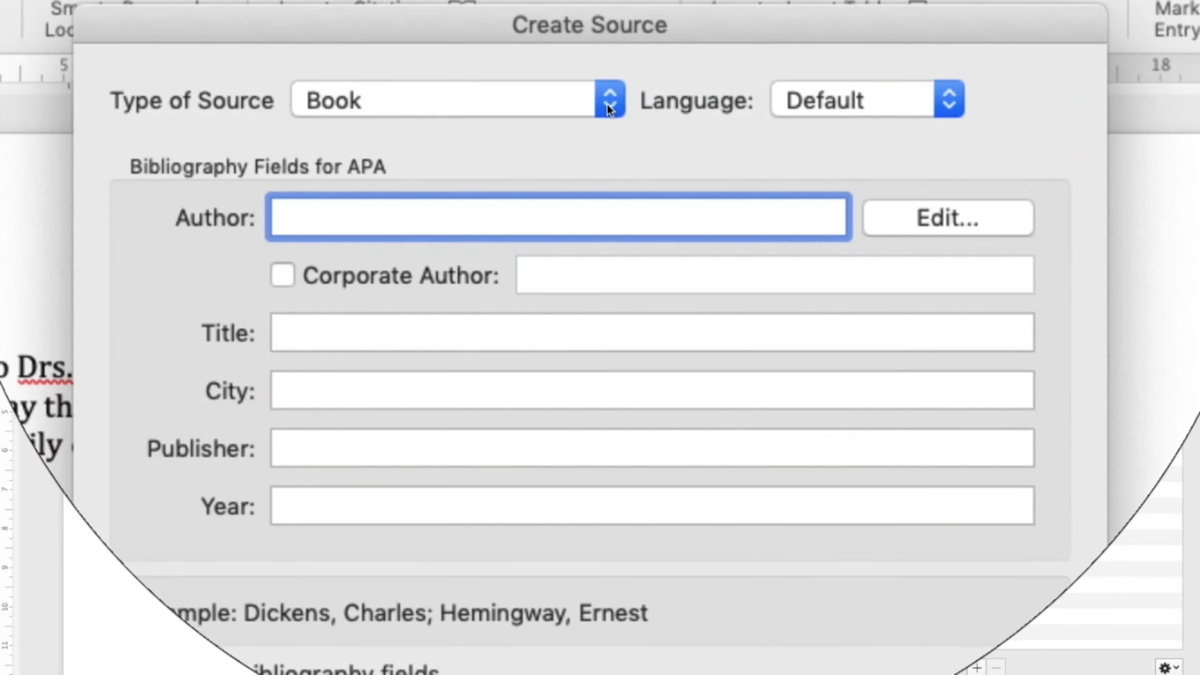
left_click(721, 119)
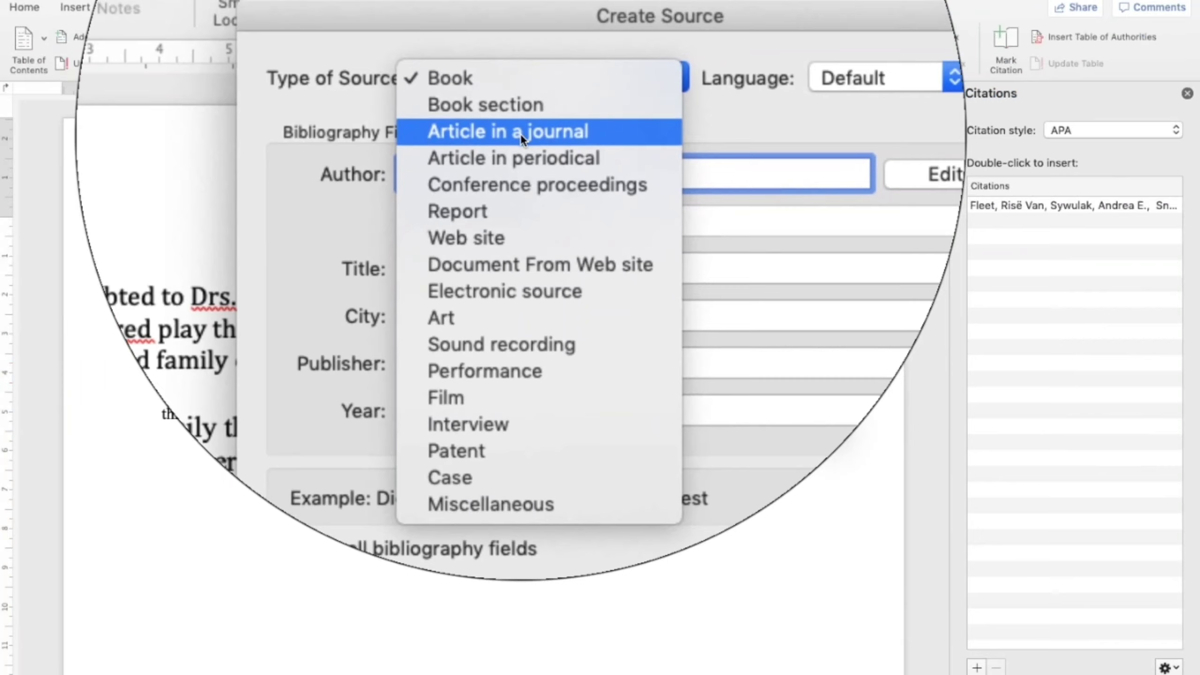
left_click(518, 133)
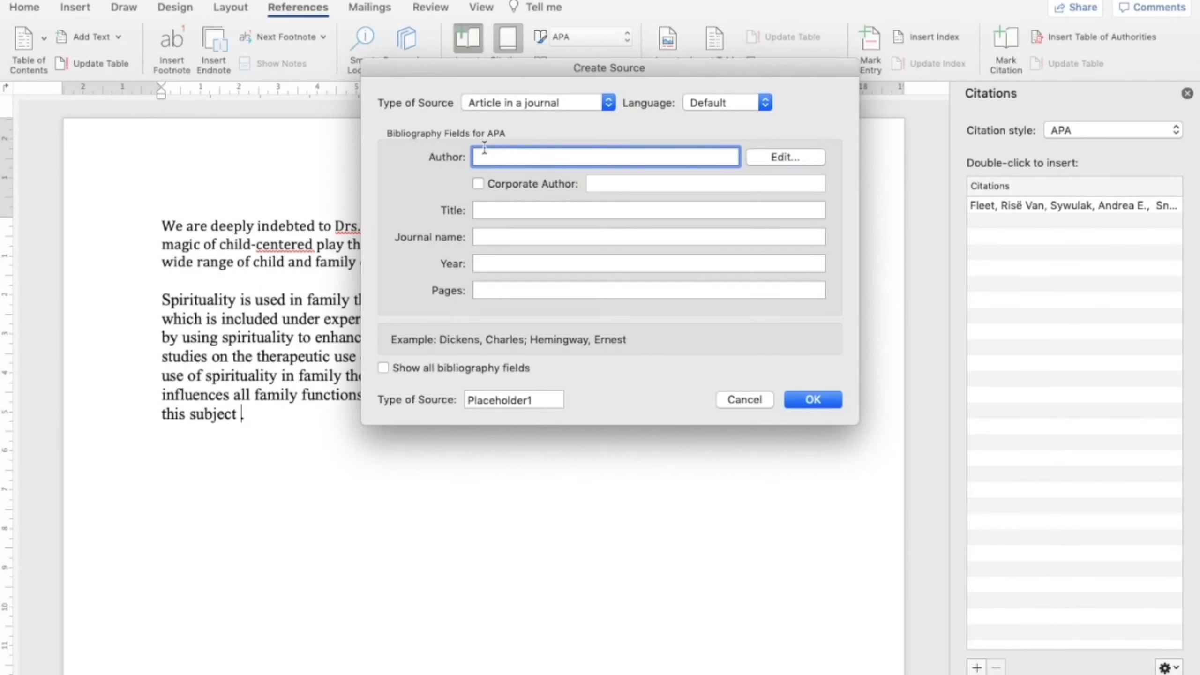
Step: Open the source's author name editor and enter the author's last name from the Spiritual Psychology and Counseling PDF
left_click(816, 157)
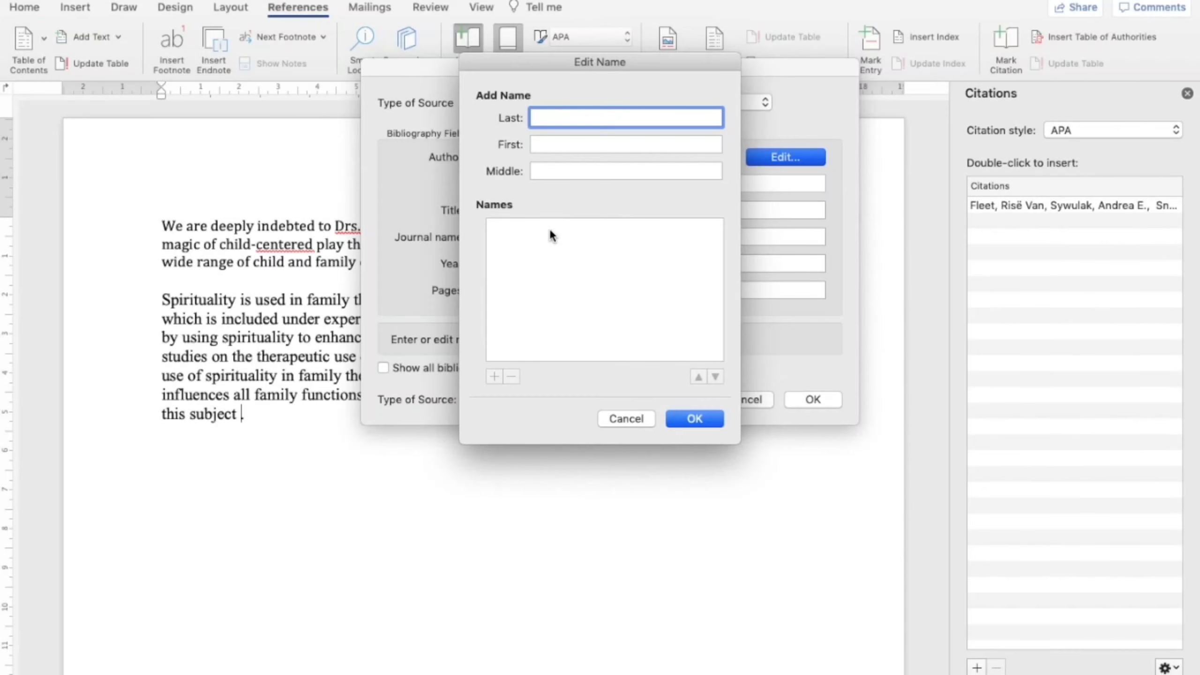
key("super+Tab")
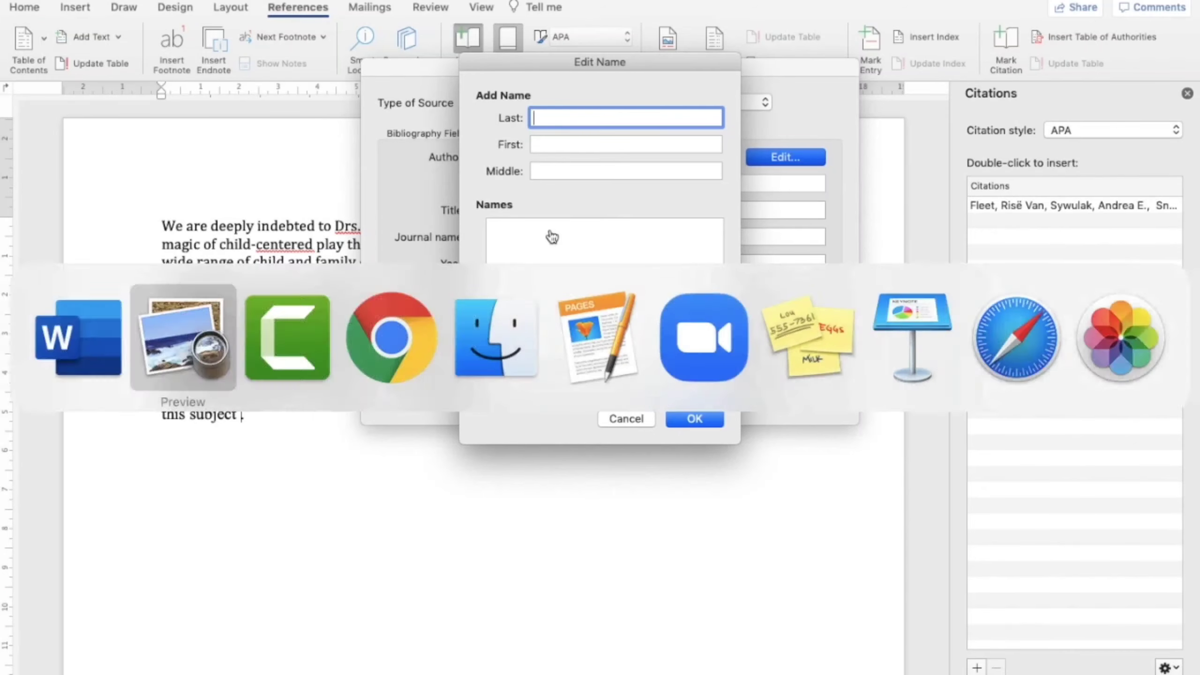
scroll(515, 381, "down", 3)
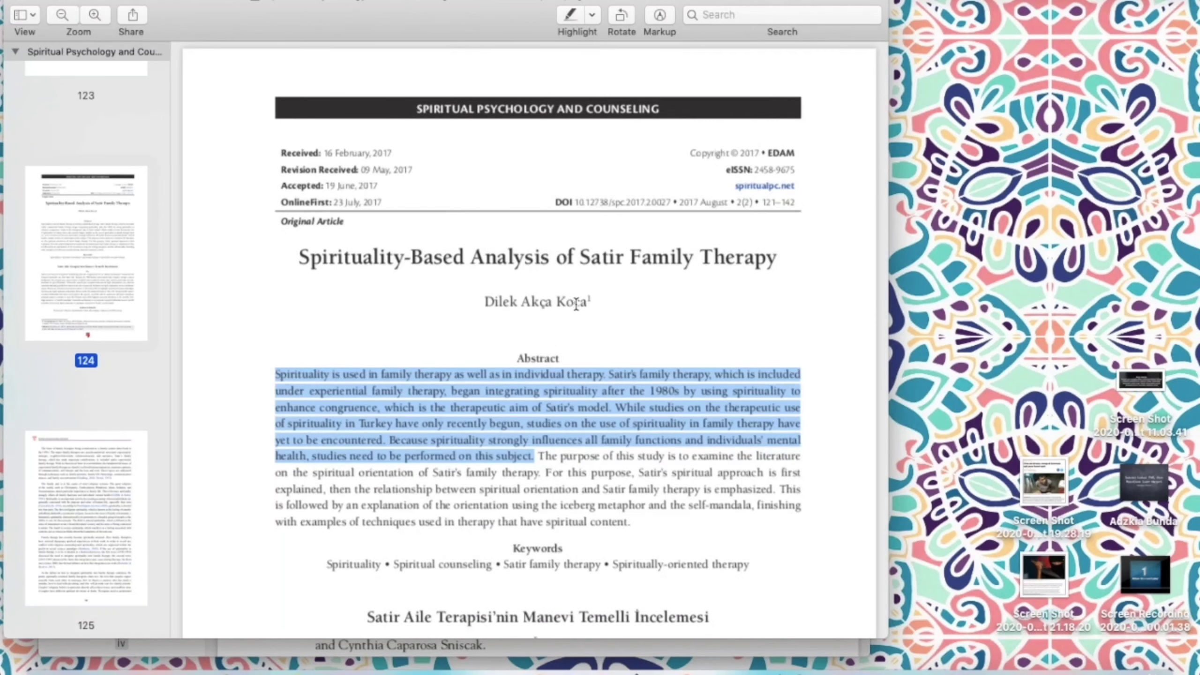
left_click_drag(559, 301, 585, 304)
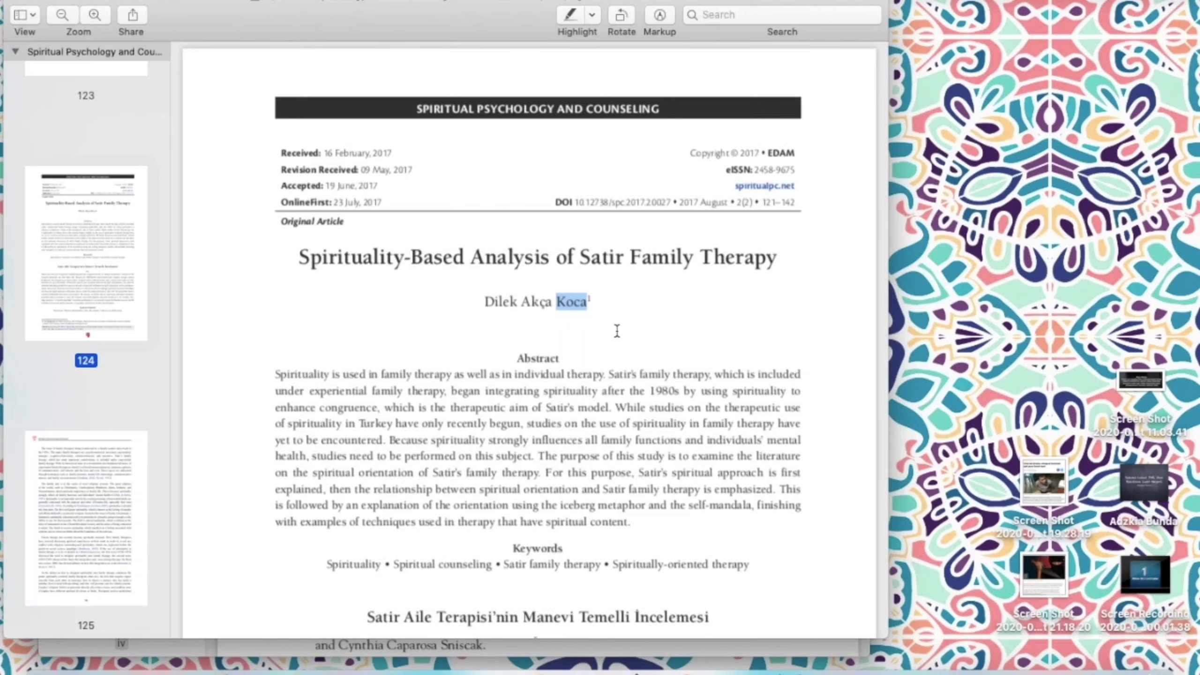
key("ctrl+Right")
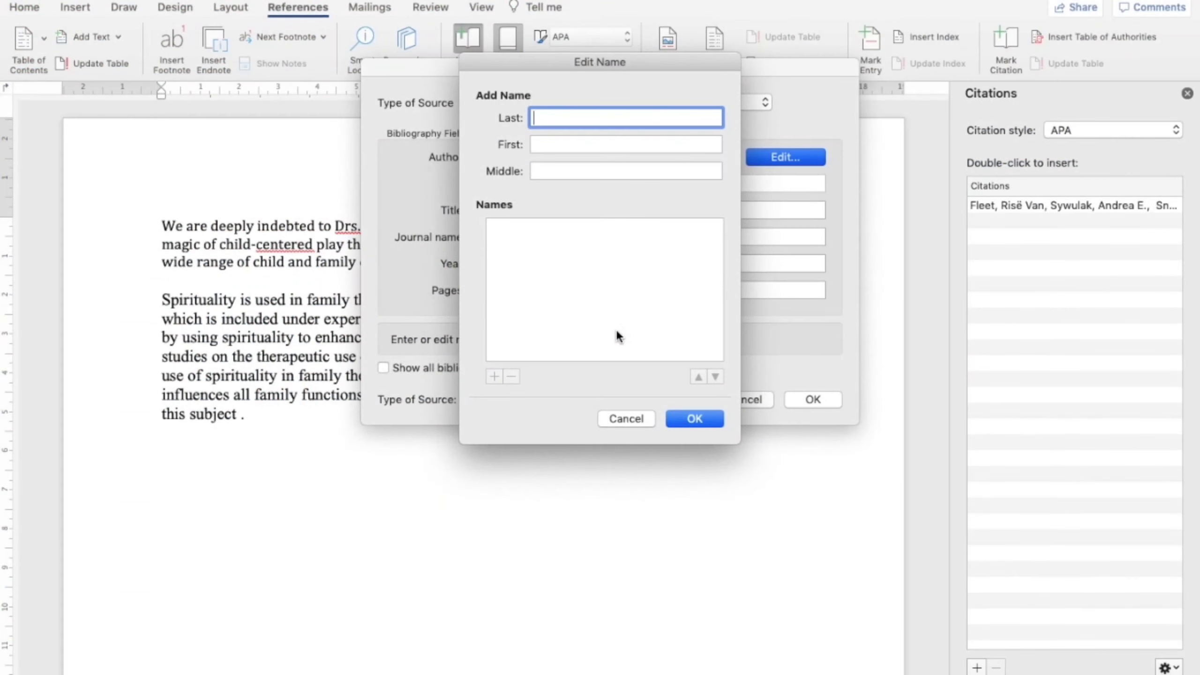
type("√")
key("BackSpace")
type("Koca")
Step: Copy the author's first name from the article PDF into the name editor's first-name field
key("super+Tab")
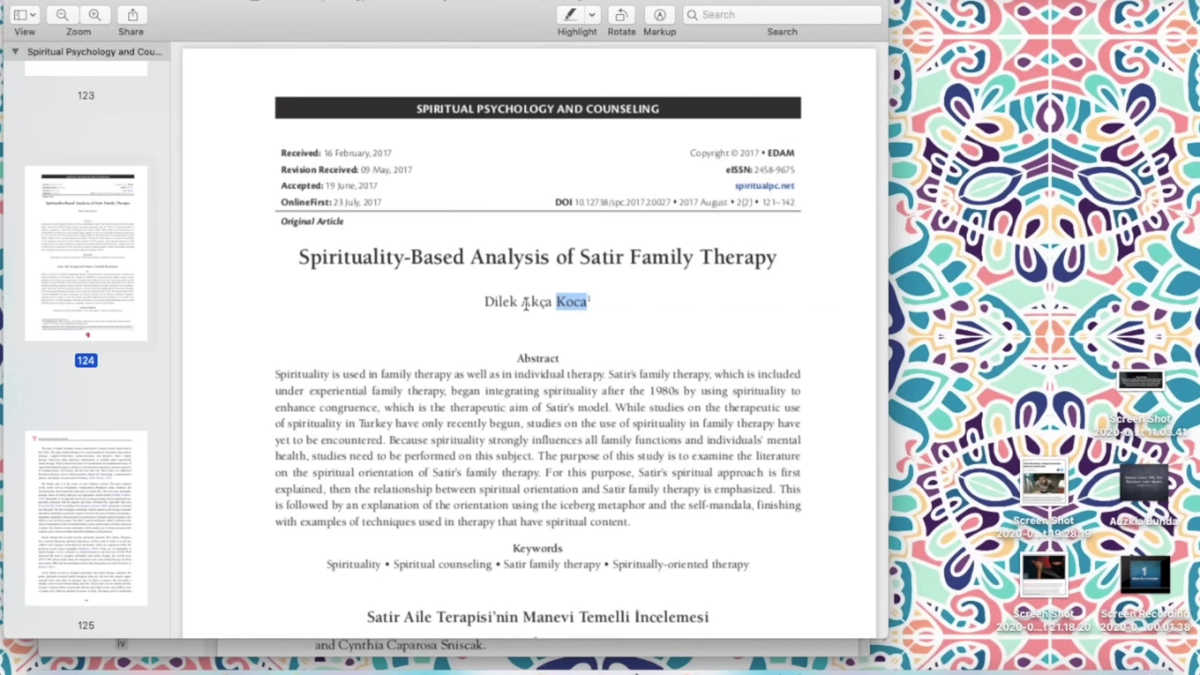
left_click_drag(483, 299, 517, 302)
key("super+c")
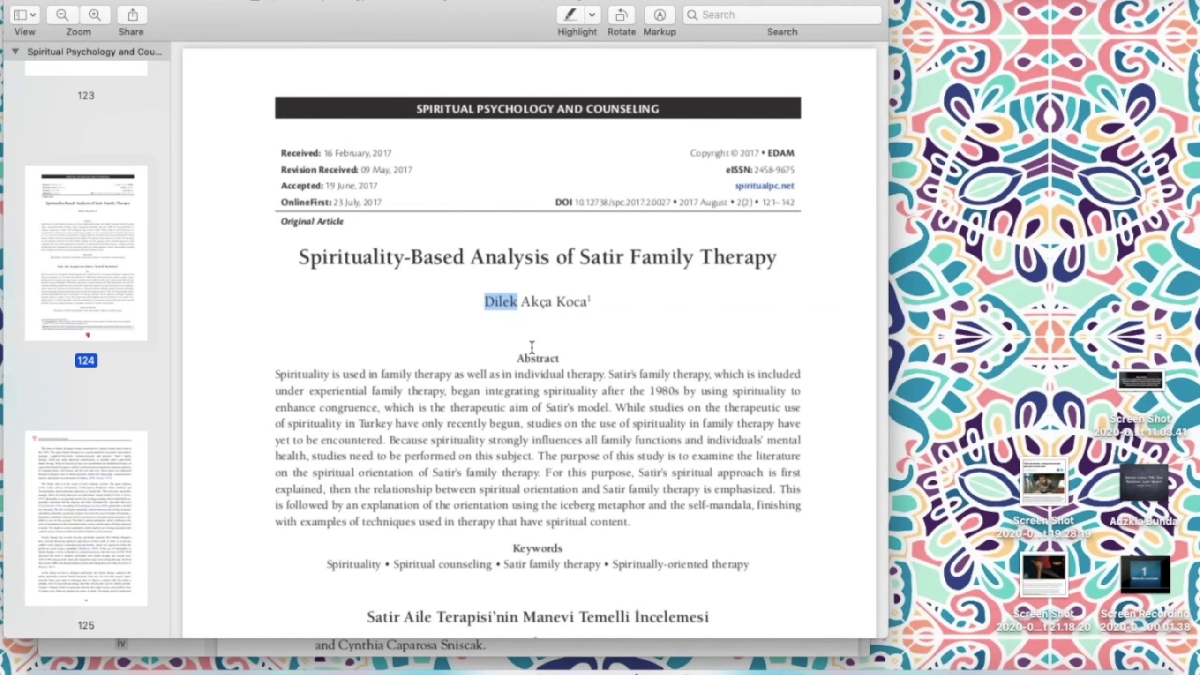
key("super+Tab")
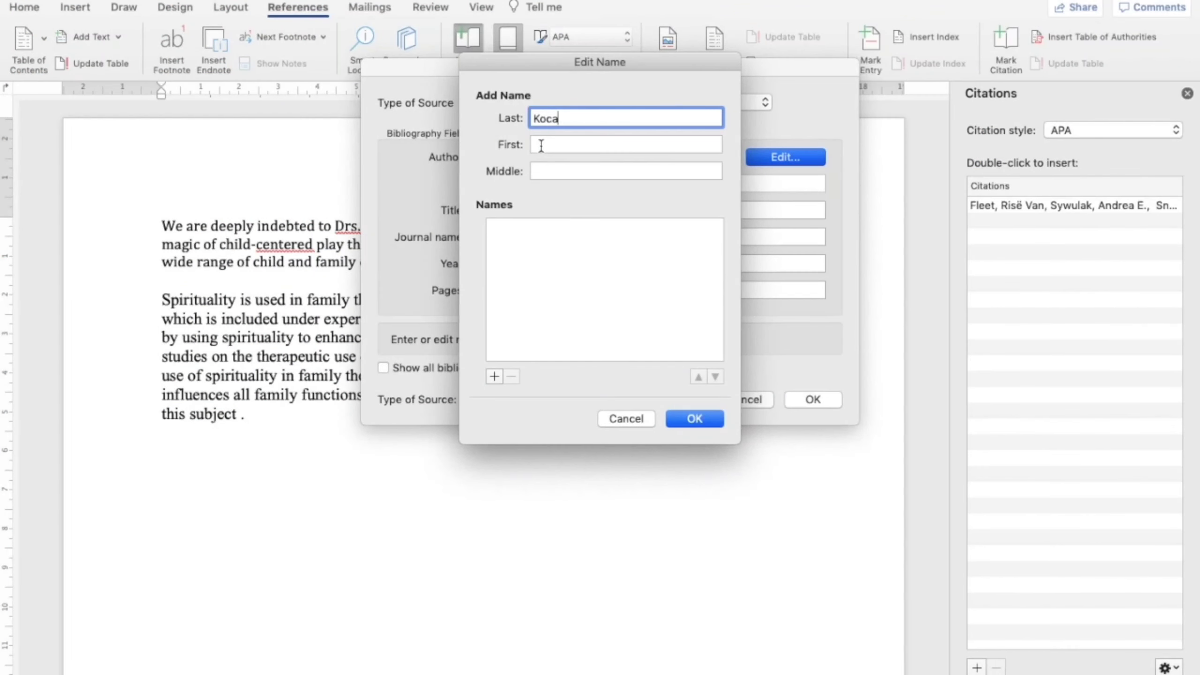
left_click(541, 146)
key("super+v")
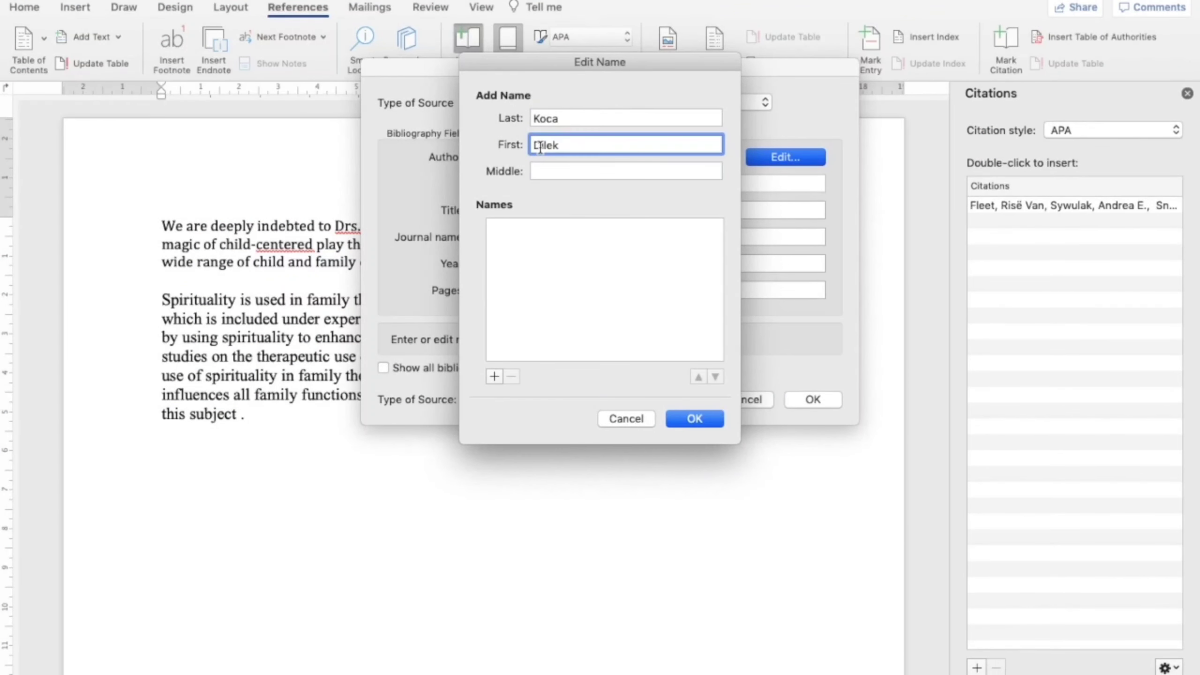
Step: Copy the author's middle name from the article PDF into the middle-name field and confirm the author entry
left_click(540, 172)
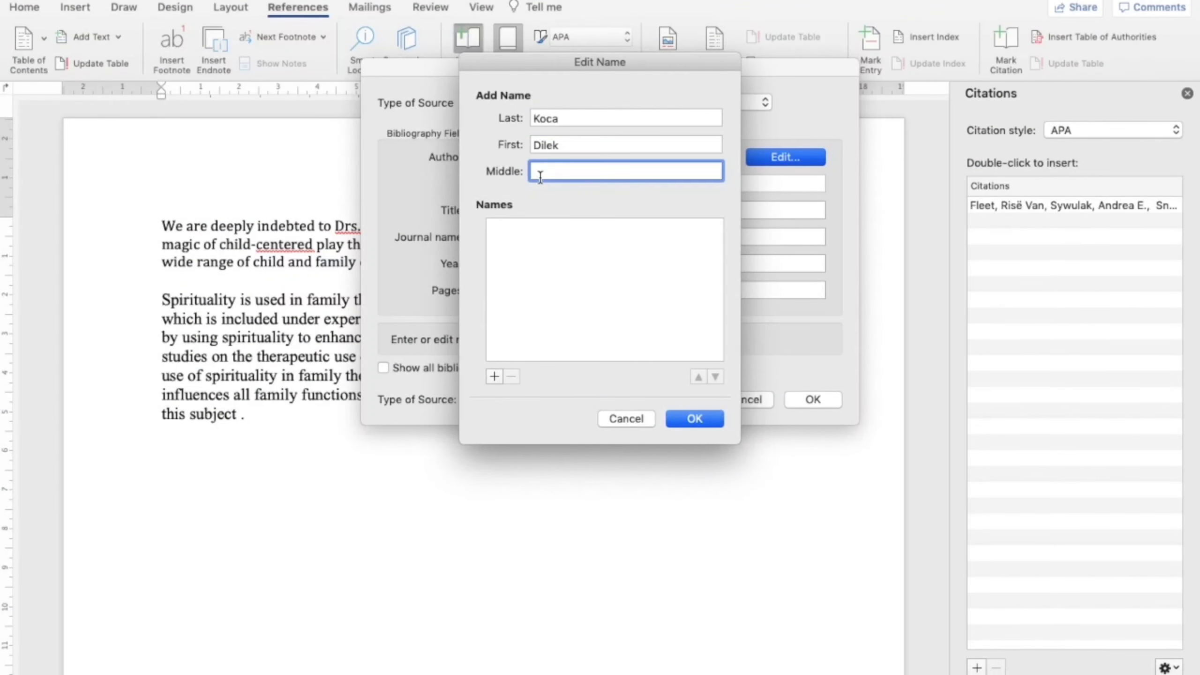
key("super+Tab")
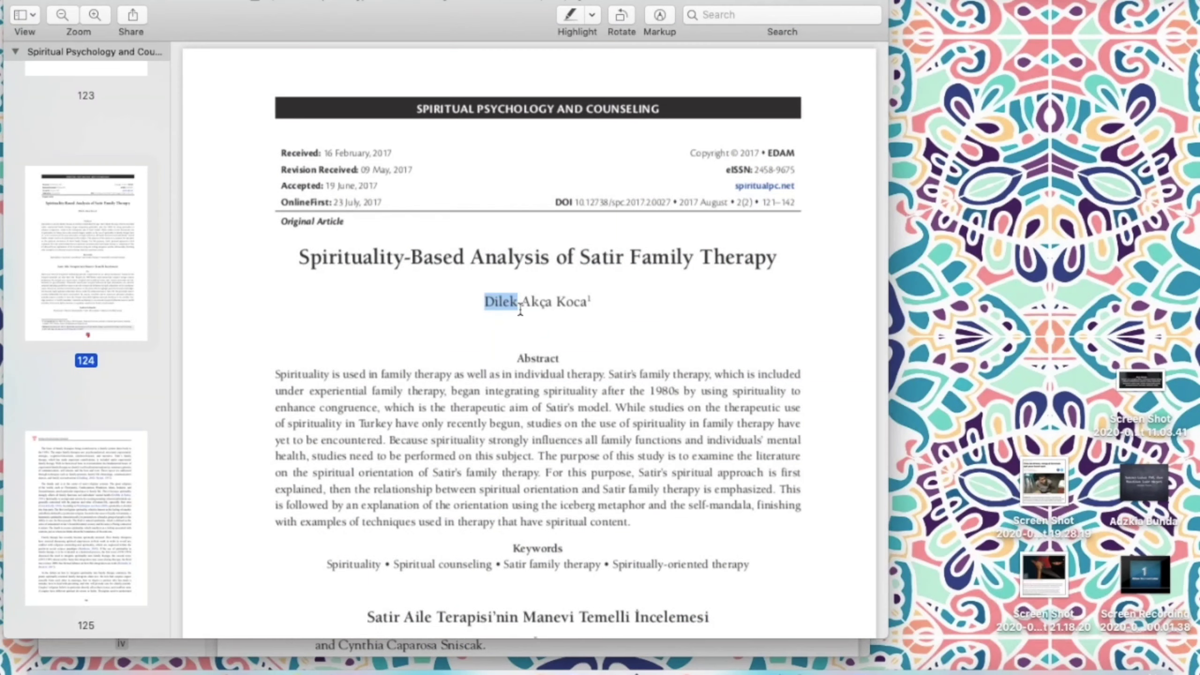
left_click_drag(521, 302, 552, 303)
key("super+c")
key("super+Tab")
key("super+v")
left_click(690, 420)
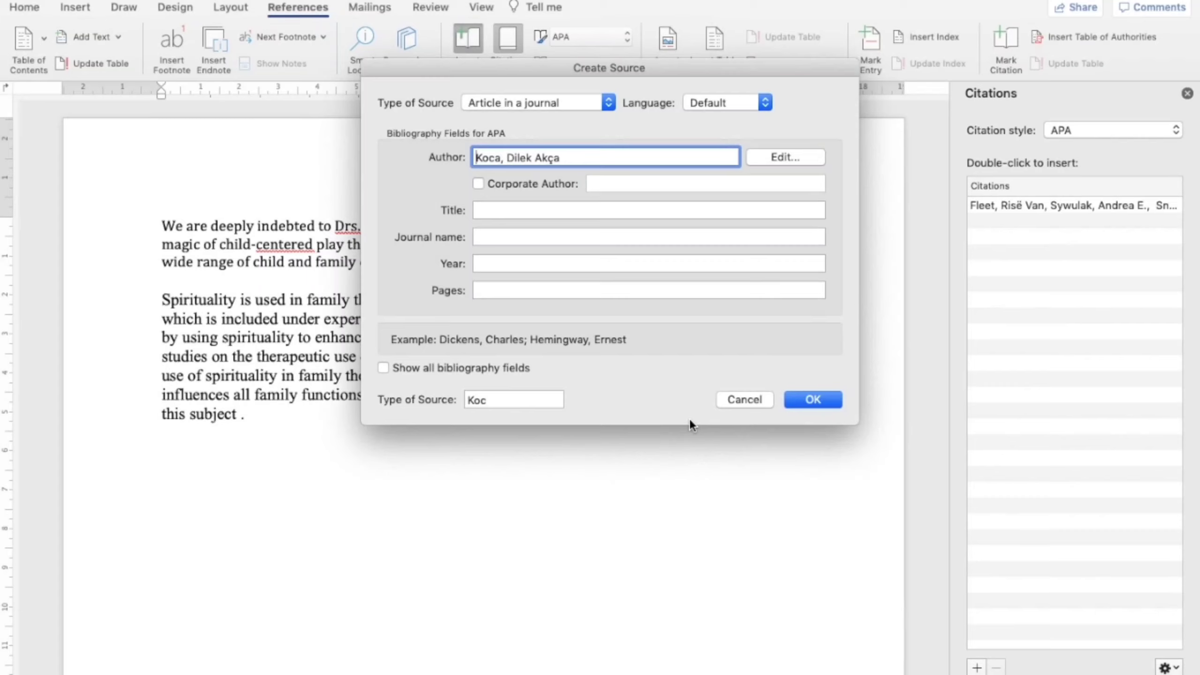
Step: Copy the title "Spirituality-Based Analysis of Satir Family Therapy" from the article PDF into the source's title field
left_click(500, 210)
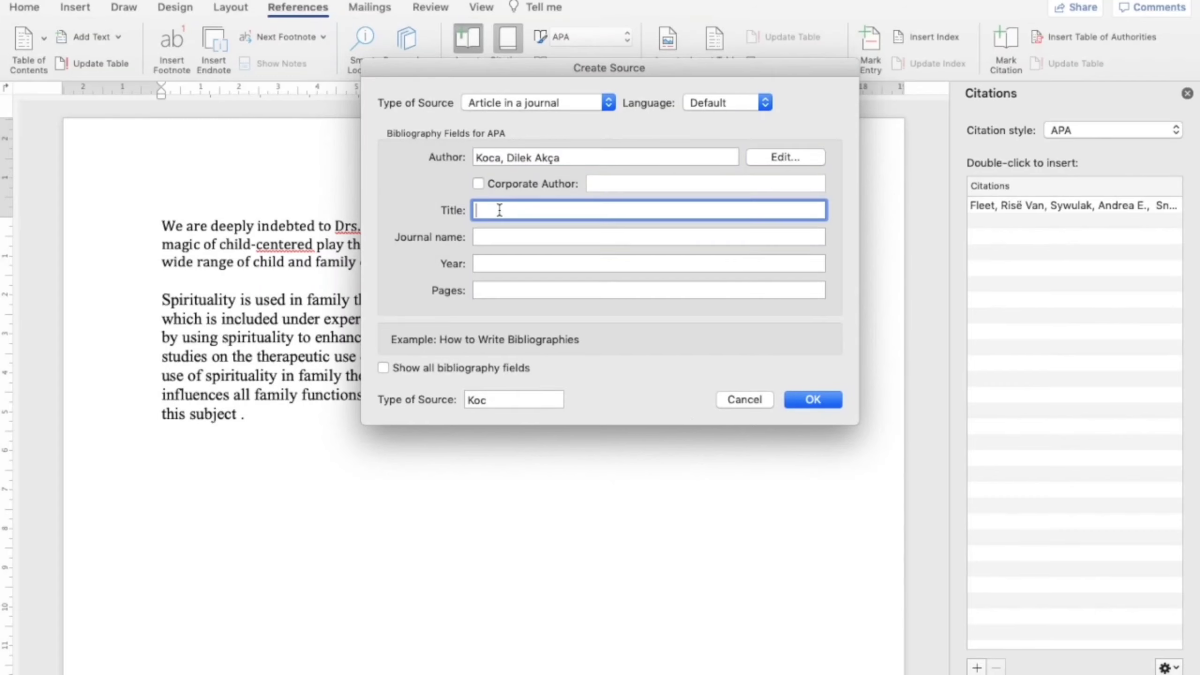
key("super+Tab")
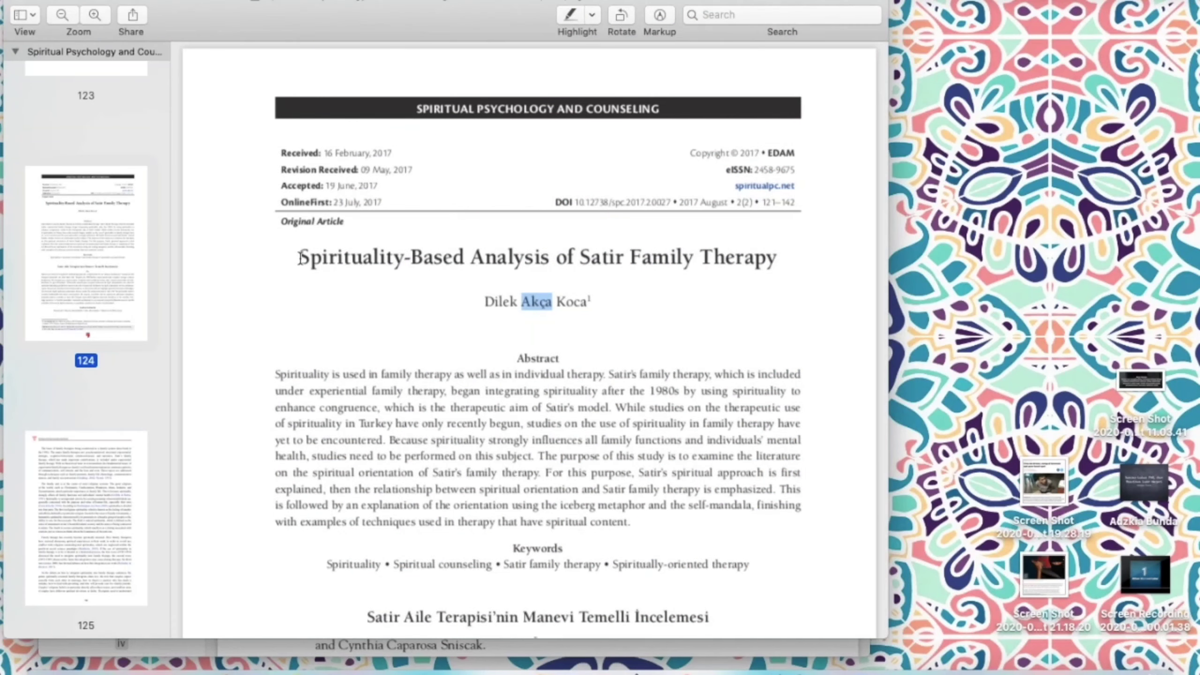
left_click_drag(301, 257, 786, 267)
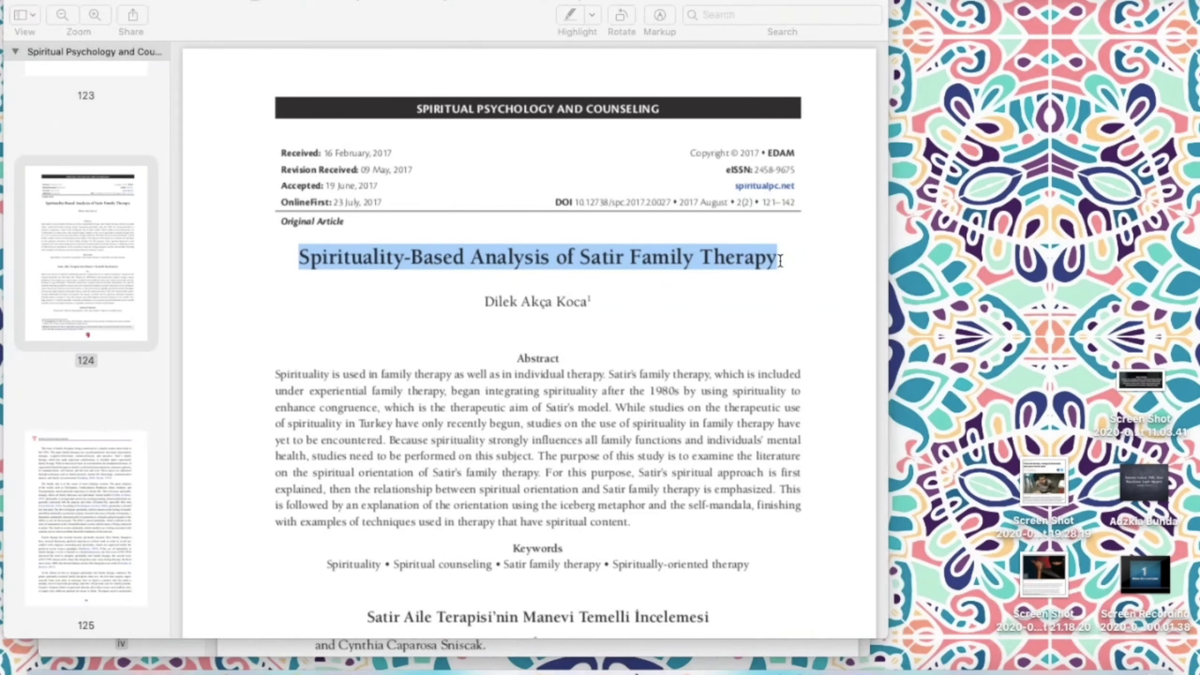
key("super+Tab")
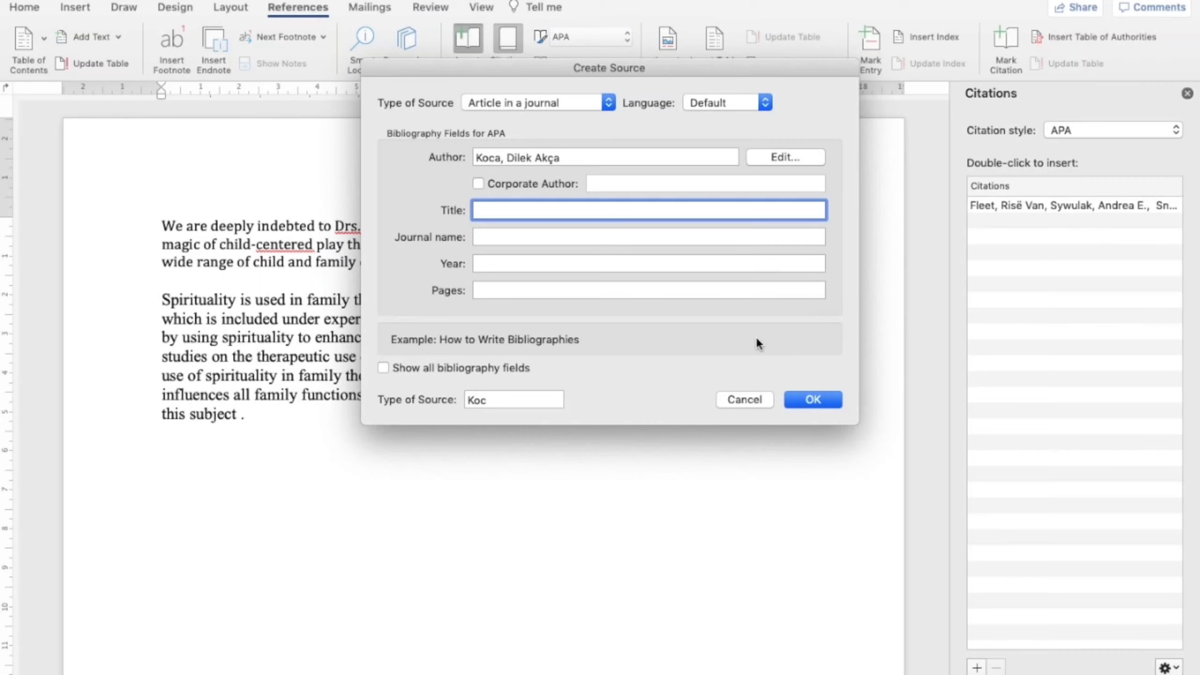
key("super+v")
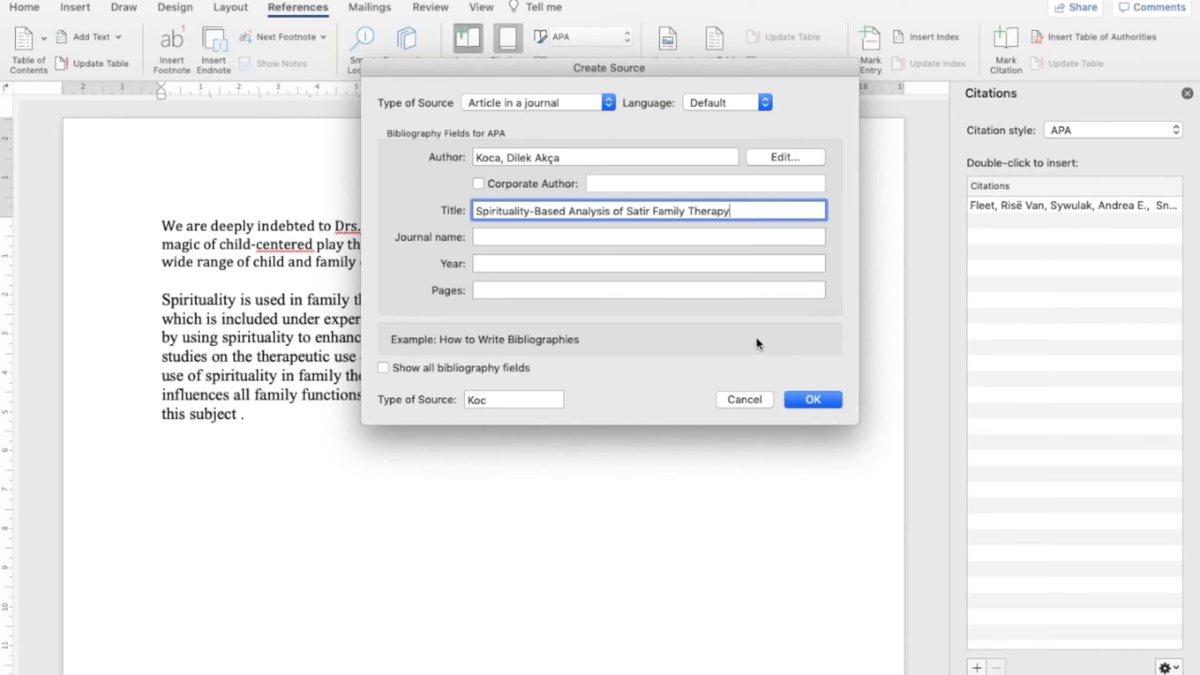
Step: Copy the journal name "SPIRITUAL PSYCHOLOGY AND COUNSELING" from the PDF's header into the source's journal name field
left_click(573, 235)
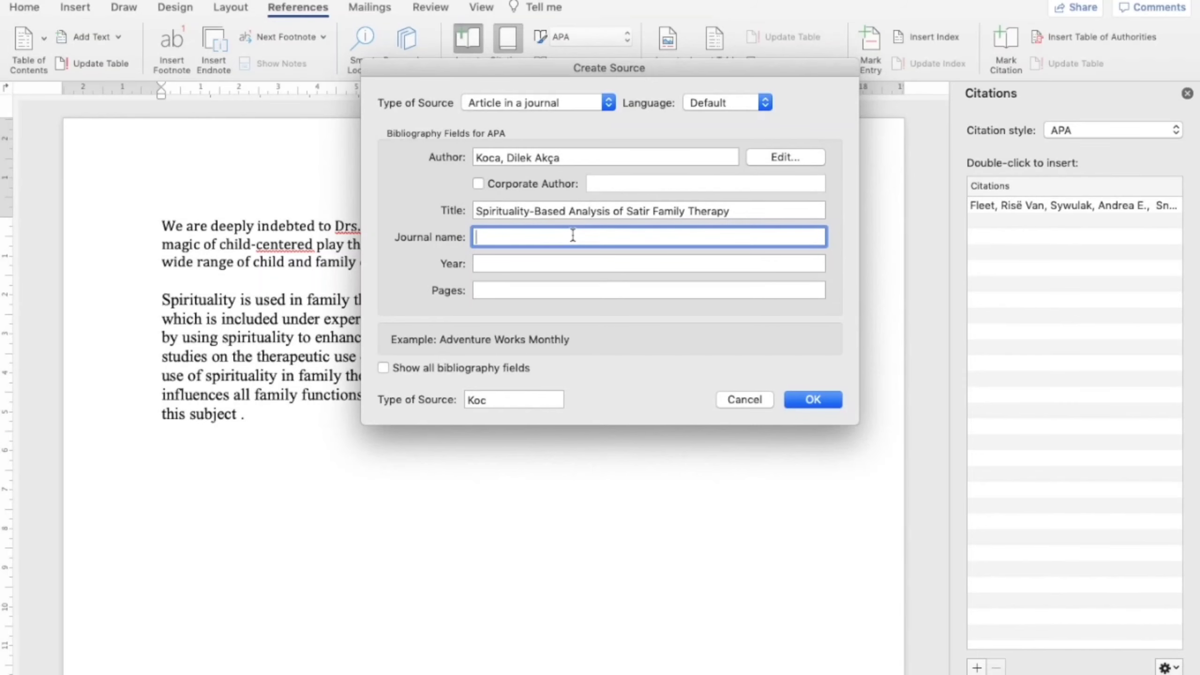
key("super+Tab")
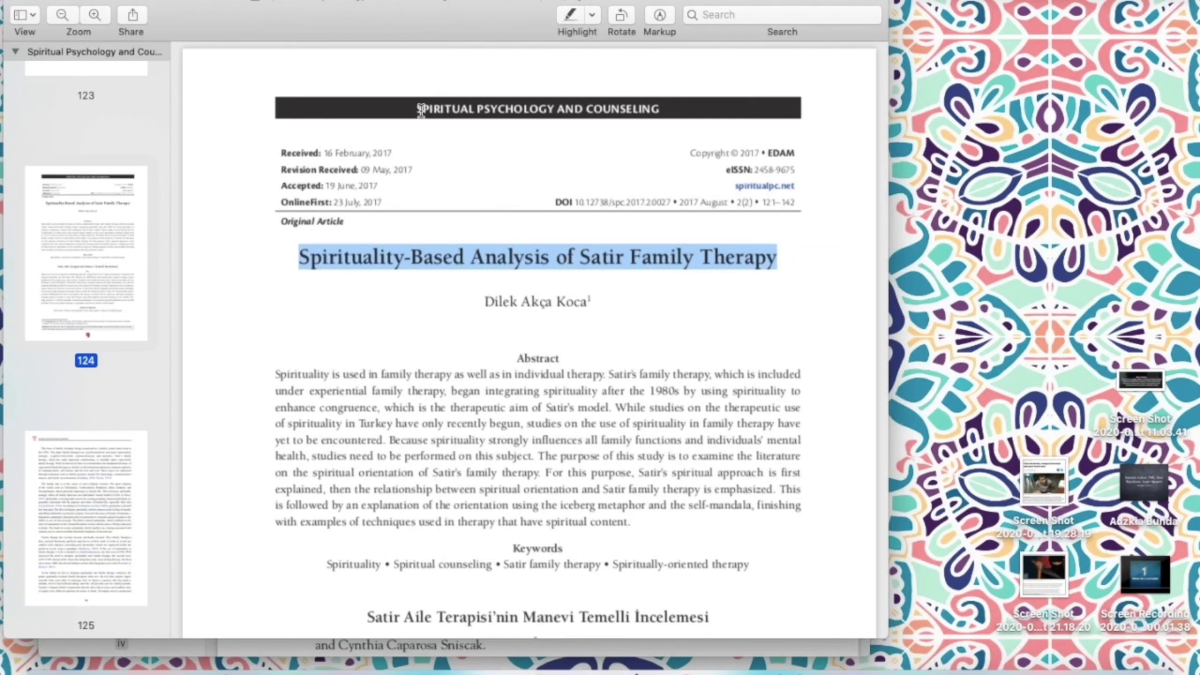
left_click_drag(418, 110, 659, 109)
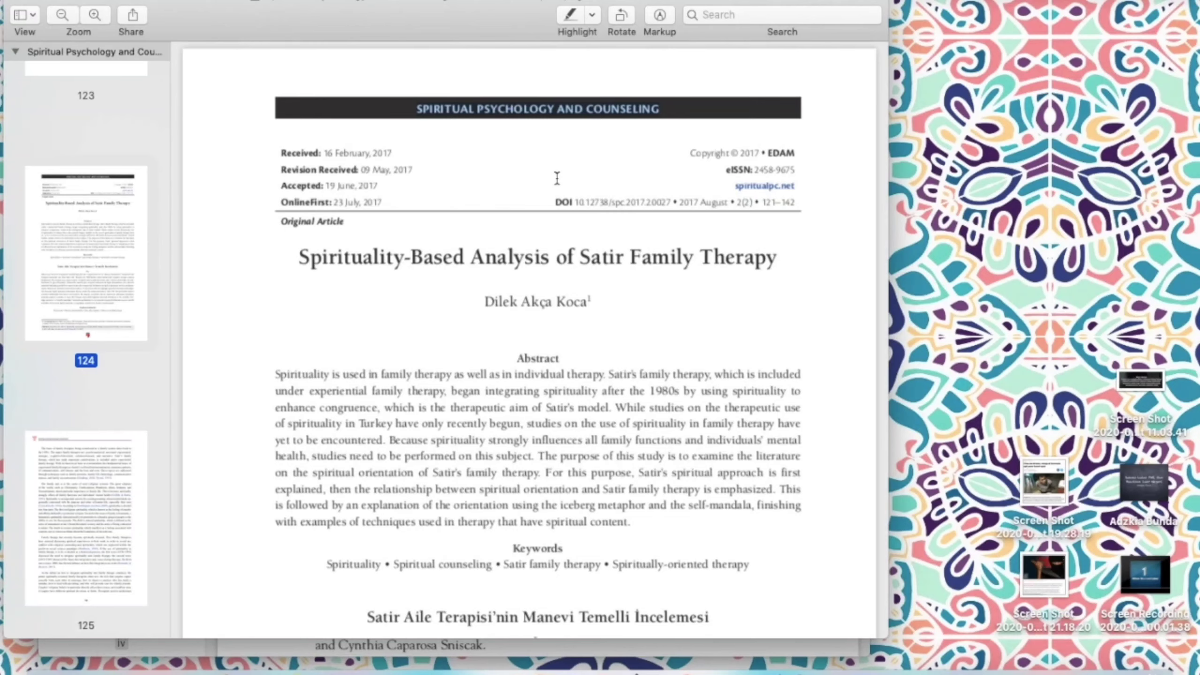
key("ctrl+Right")
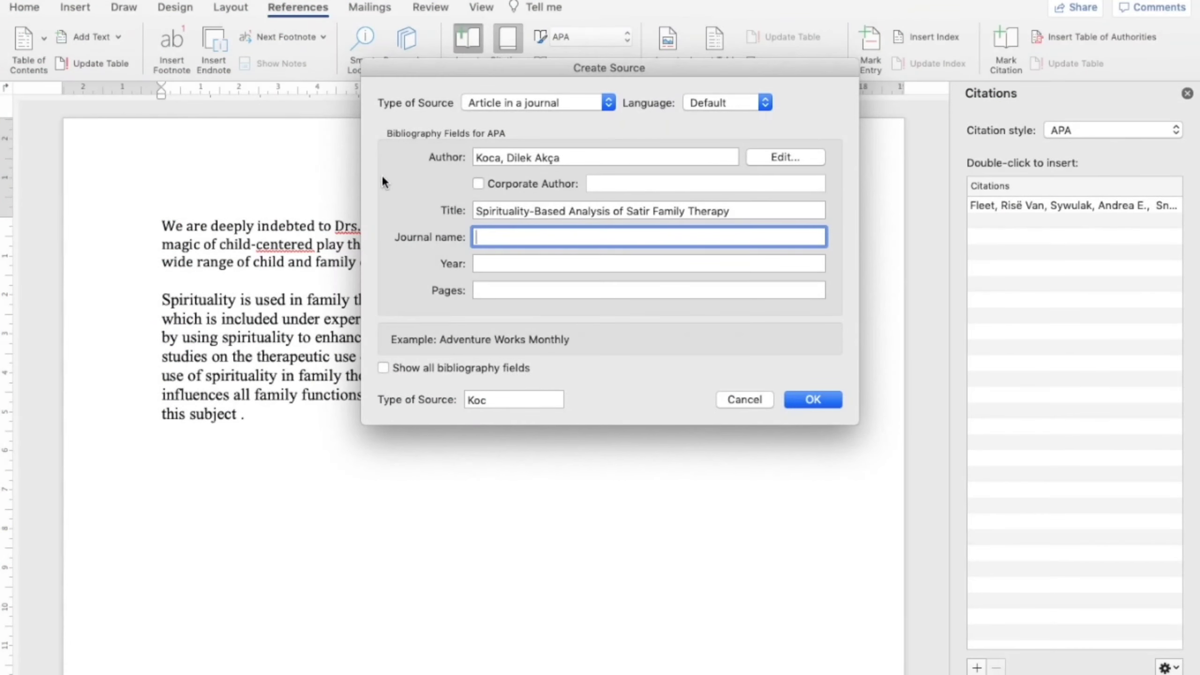
key("super+v")
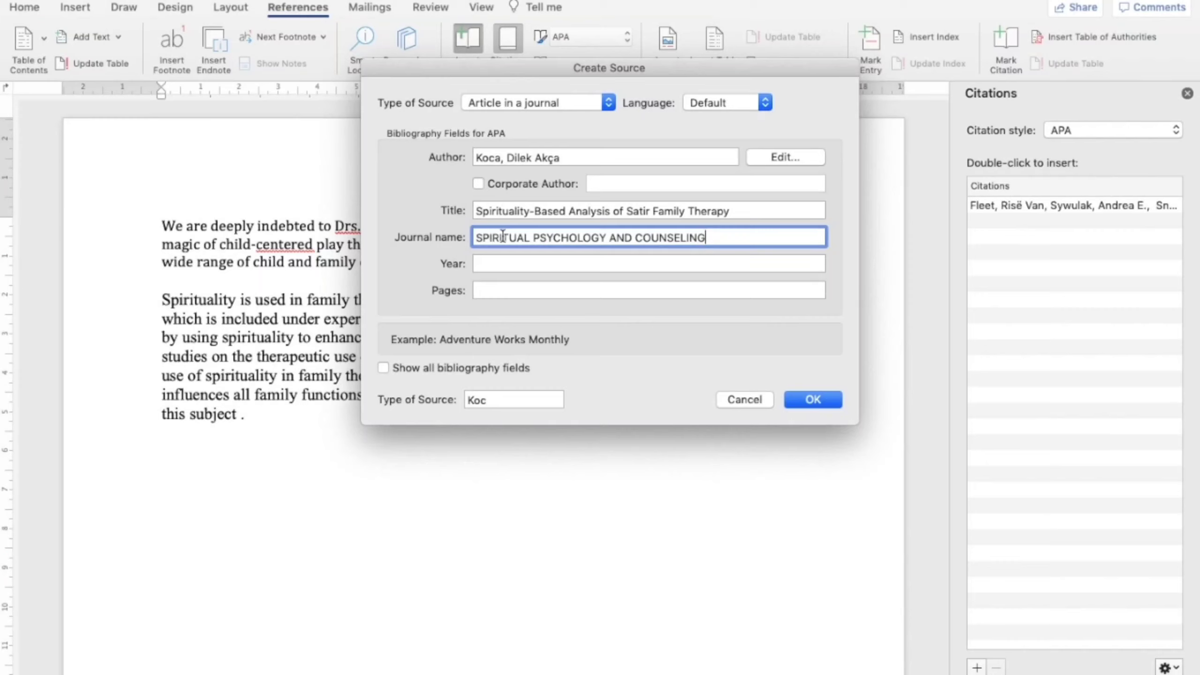
Step: Replace the all-caps first word of the journal name with "Spirituak"
left_click(530, 238)
key("BackSpace")
key("BackSpace")
key("BackSpace")
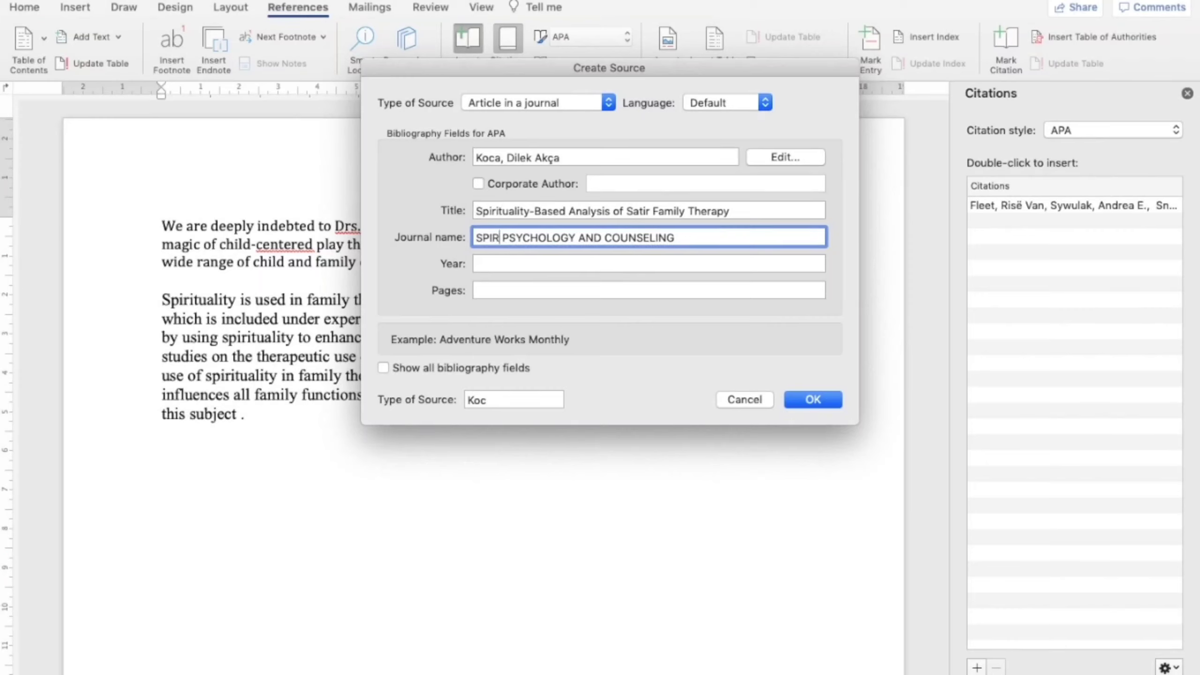
key("BackSpace")
key("BackSpace")
key("BackSpace")
type("pi")
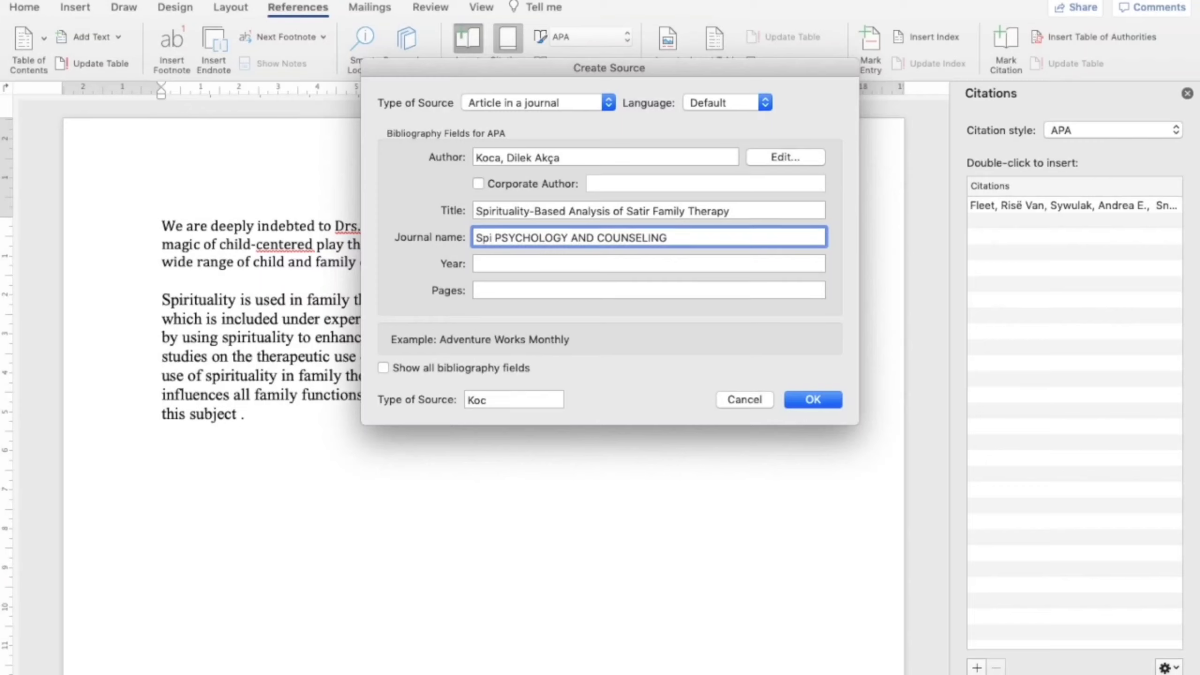
type("ri")
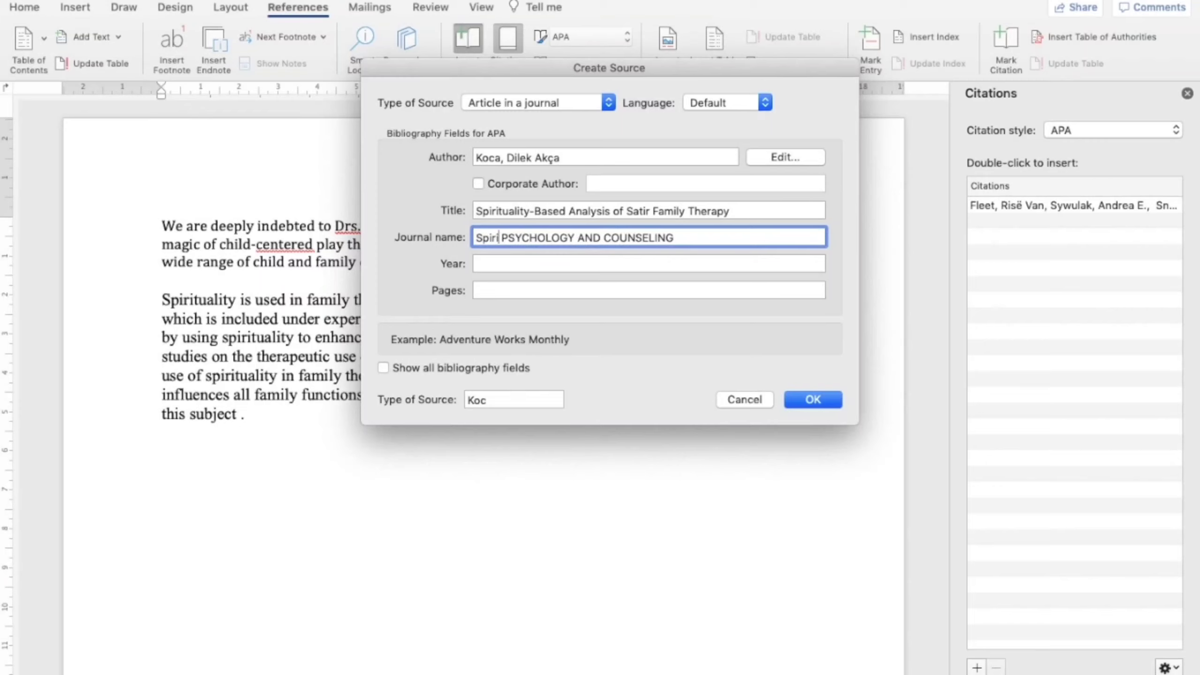
type("tuak")
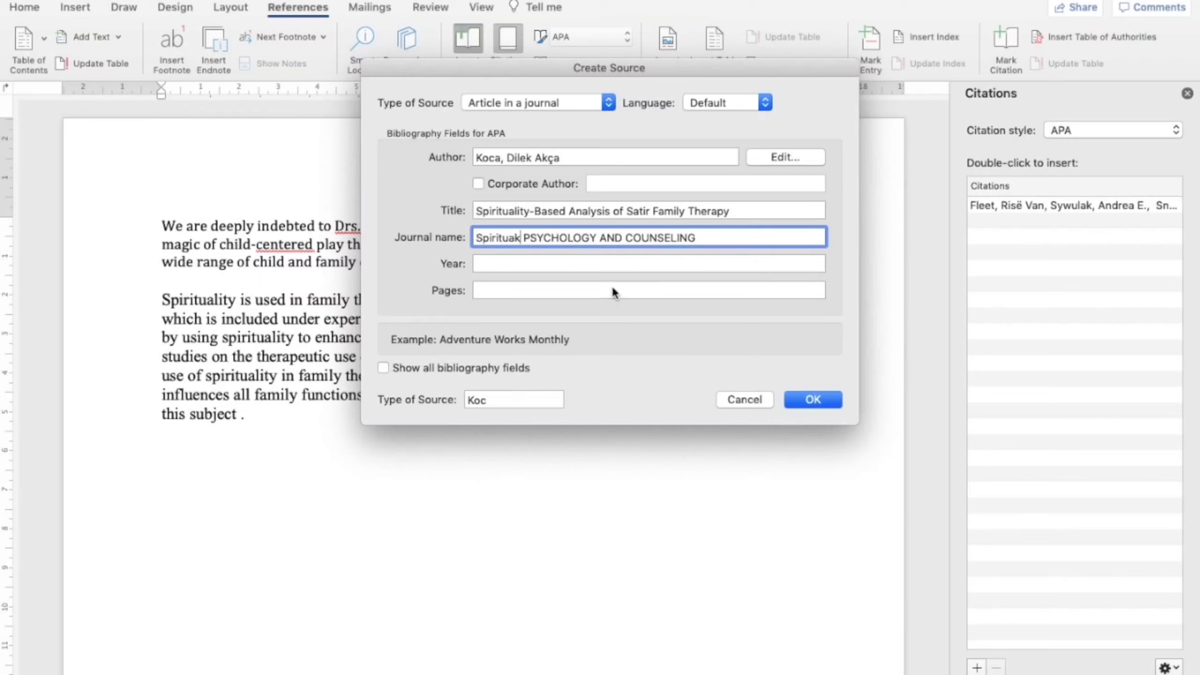
Step: Change the all-caps second word of the journal name to "Psychology"
left_click(596, 237)
key("BackSpace")
key("BackSpace")
key("BackSpace")
key("BackSpace")
key("BackSpace")
key("BackSpace")
key("BackSpace")
key("BackSpace")
key("BackSpace")
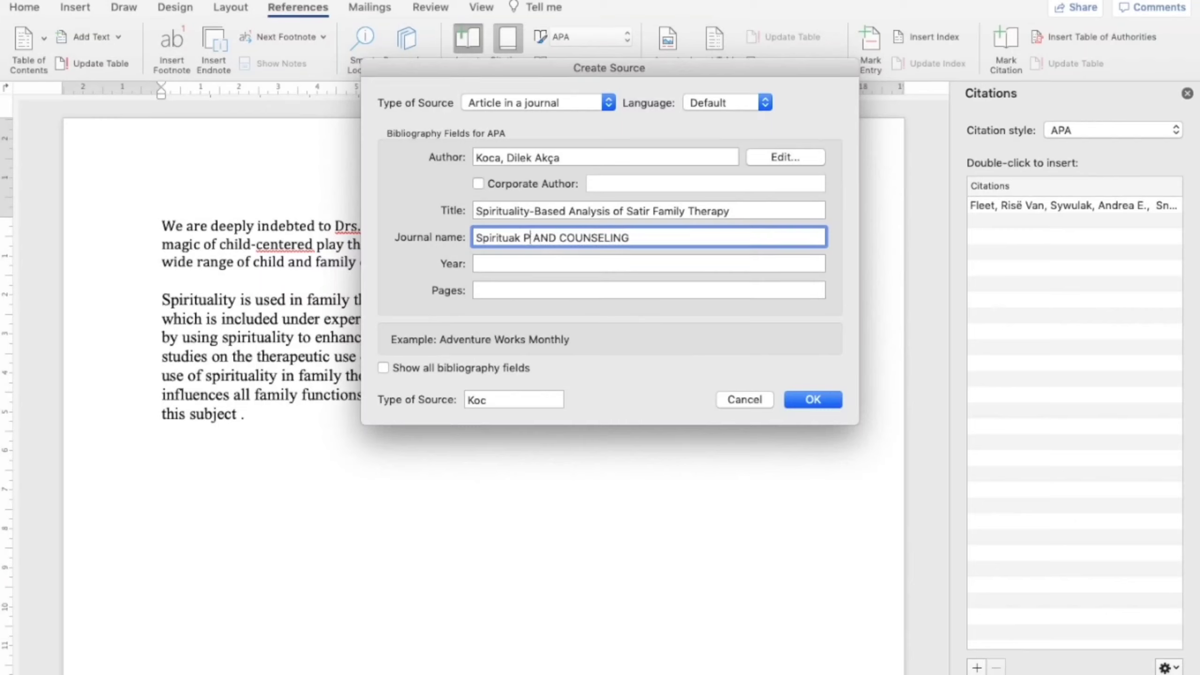
type("sychology")
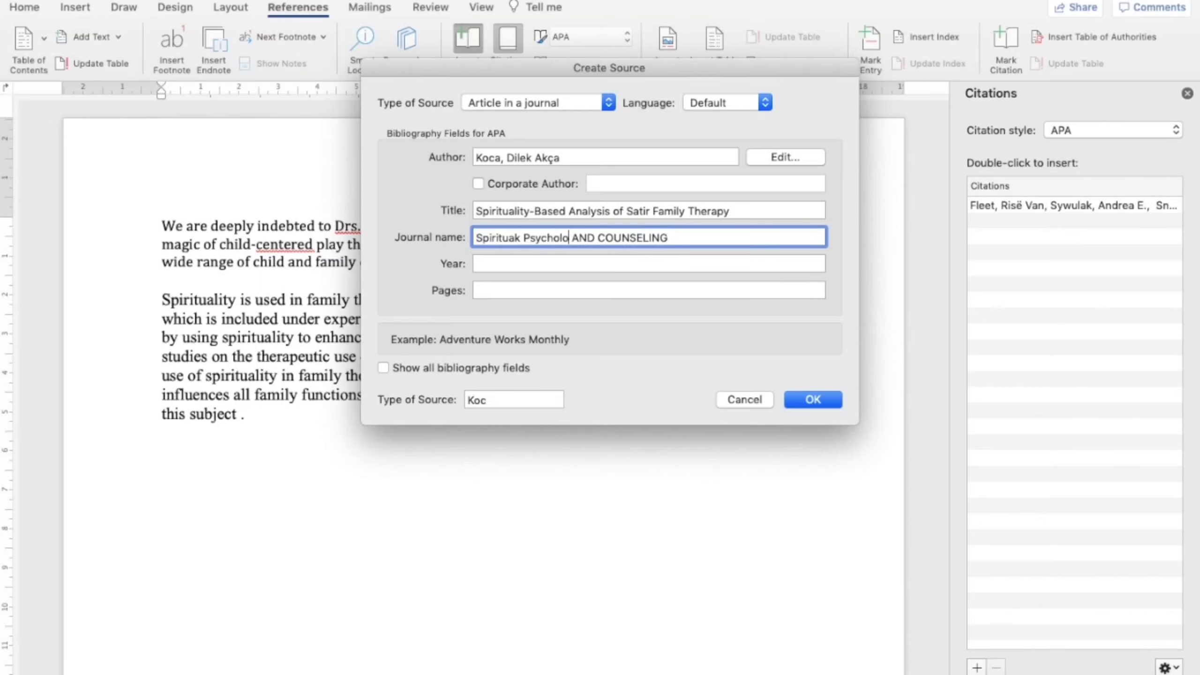
Step: Change the last two all-caps words of the journal name to "and Counseling"
left_click(607, 238)
key("BackSpace")
key("BackSpace")
key("BackSpace")
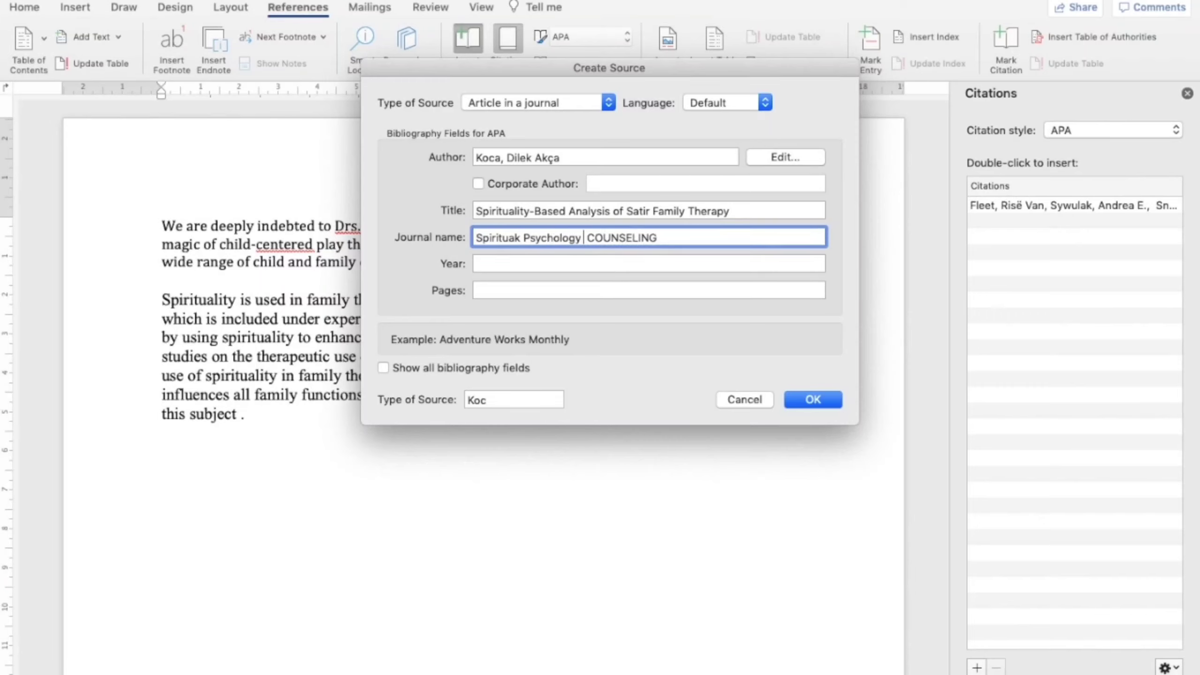
type("and")
key("End")
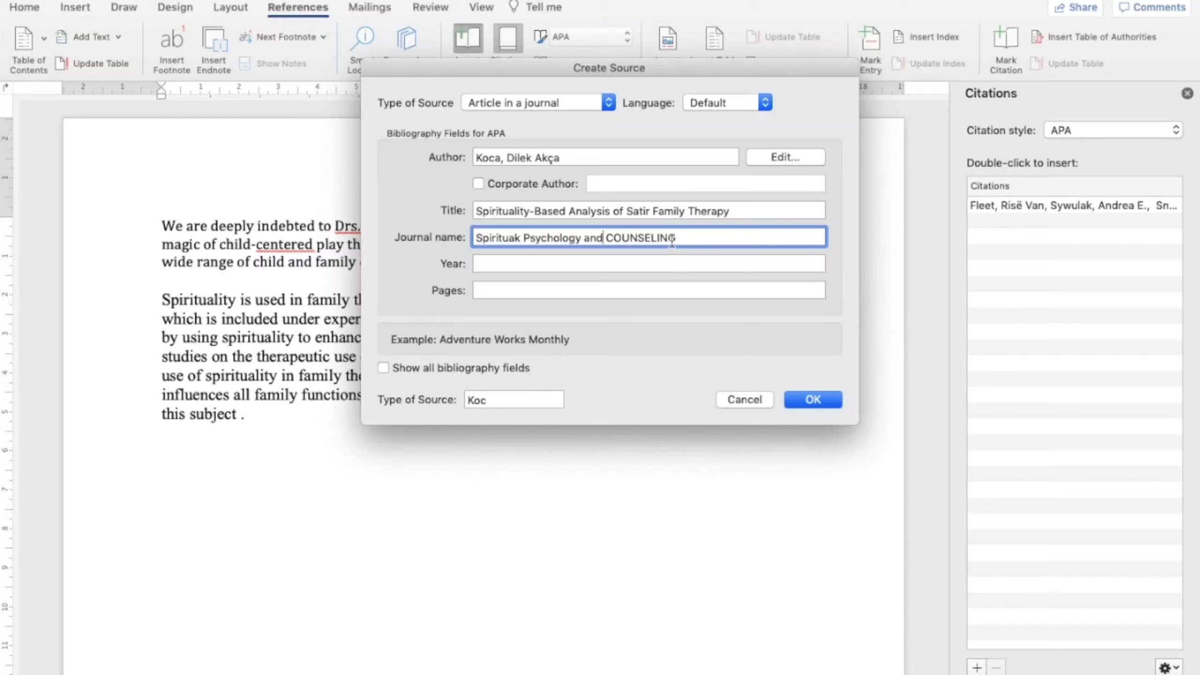
key("BackSpace")
key("BackSpace")
key("BackSpace")
key("BackSpace")
key("BackSpace")
key("BackSpace")
key("BackSpace")
key("BackSpace")
key("BackSpace")
type("ounseling")
Step: Look up the article's year in the PDF and set the source's year to 2017
left_click(510, 264)
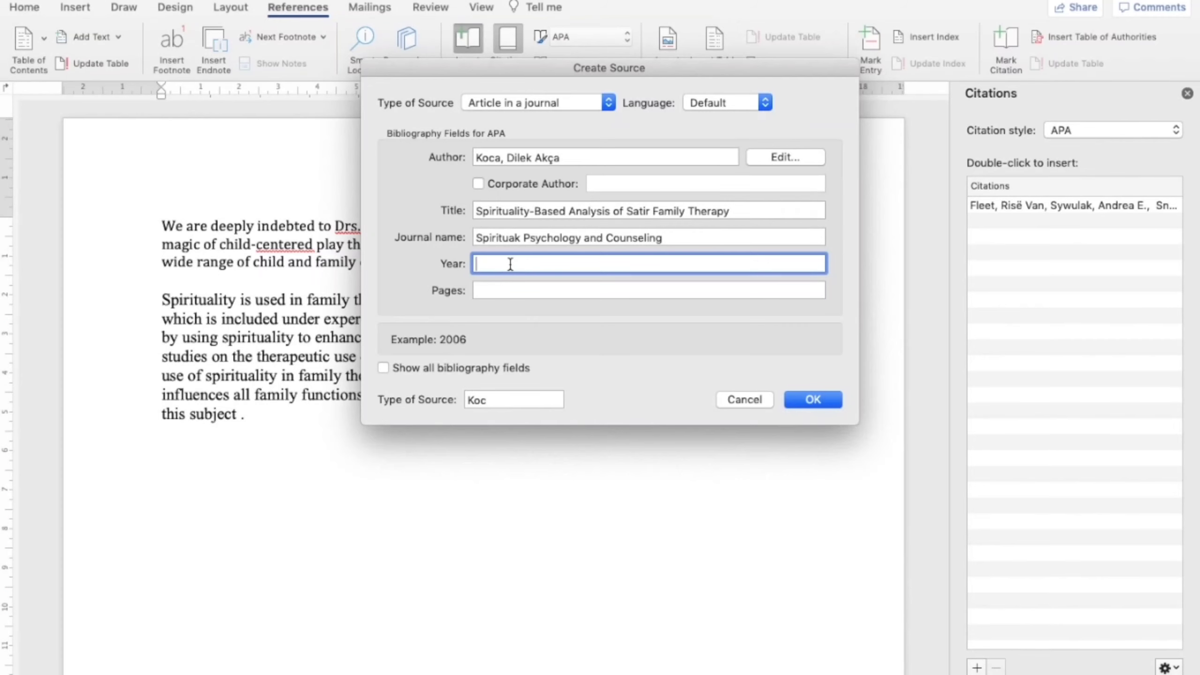
key("super+Tab")
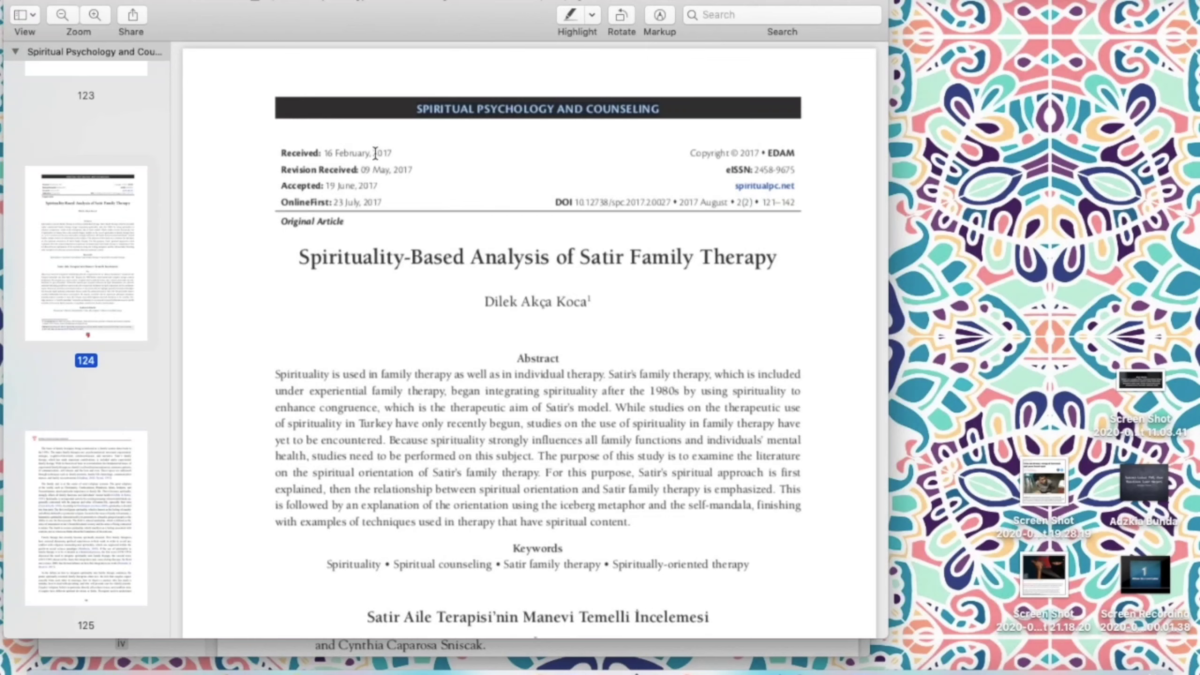
left_click_drag(375, 153, 389, 153)
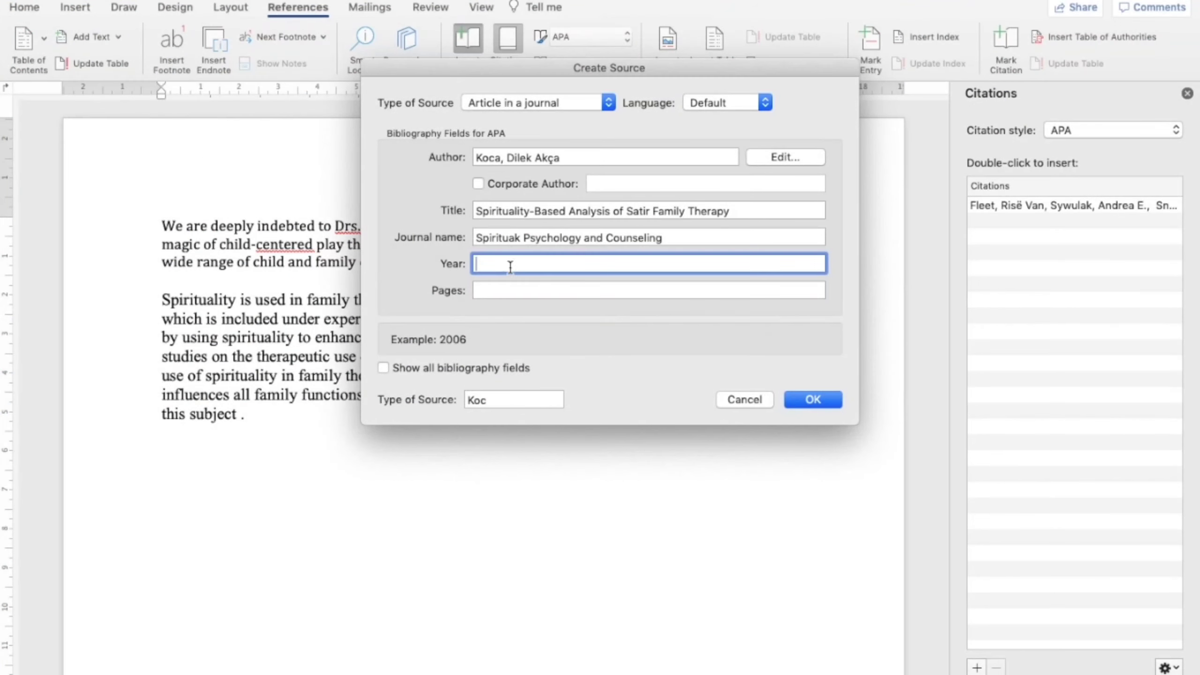
type("2017")
Step: Find the page number in the article PDF and enter 121 as the source's pages
left_click(494, 294)
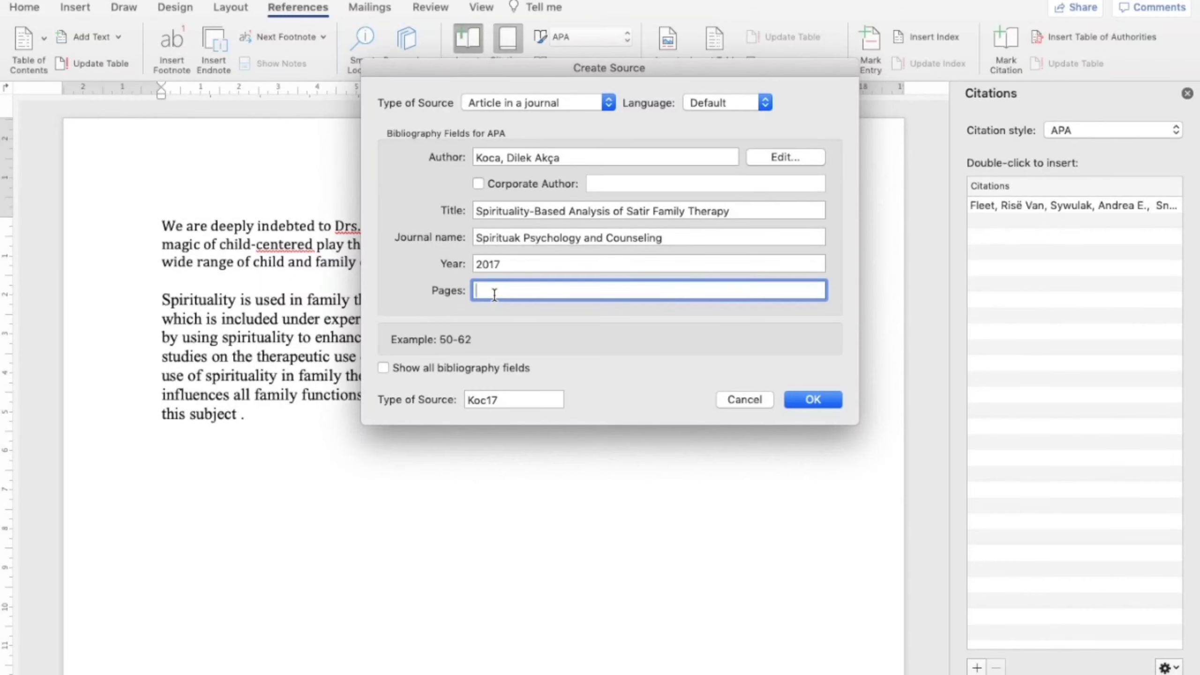
key("super+Tab")
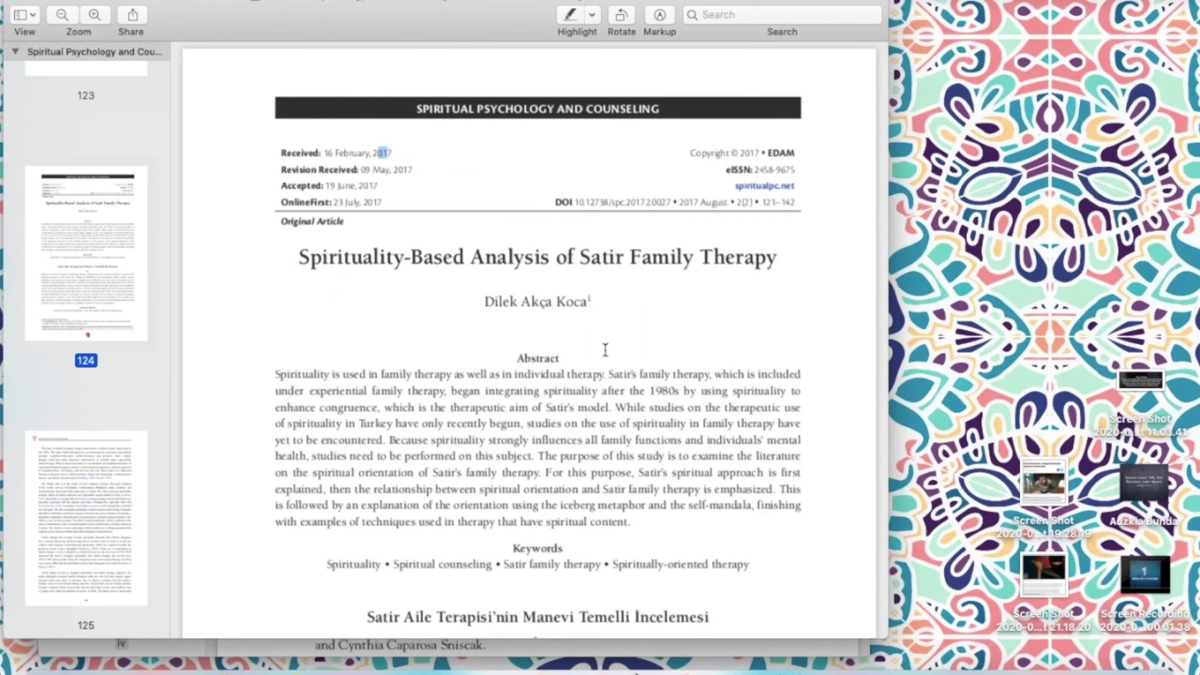
scroll(605, 350, "down", 1)
scroll(605, 350, "down", 20)
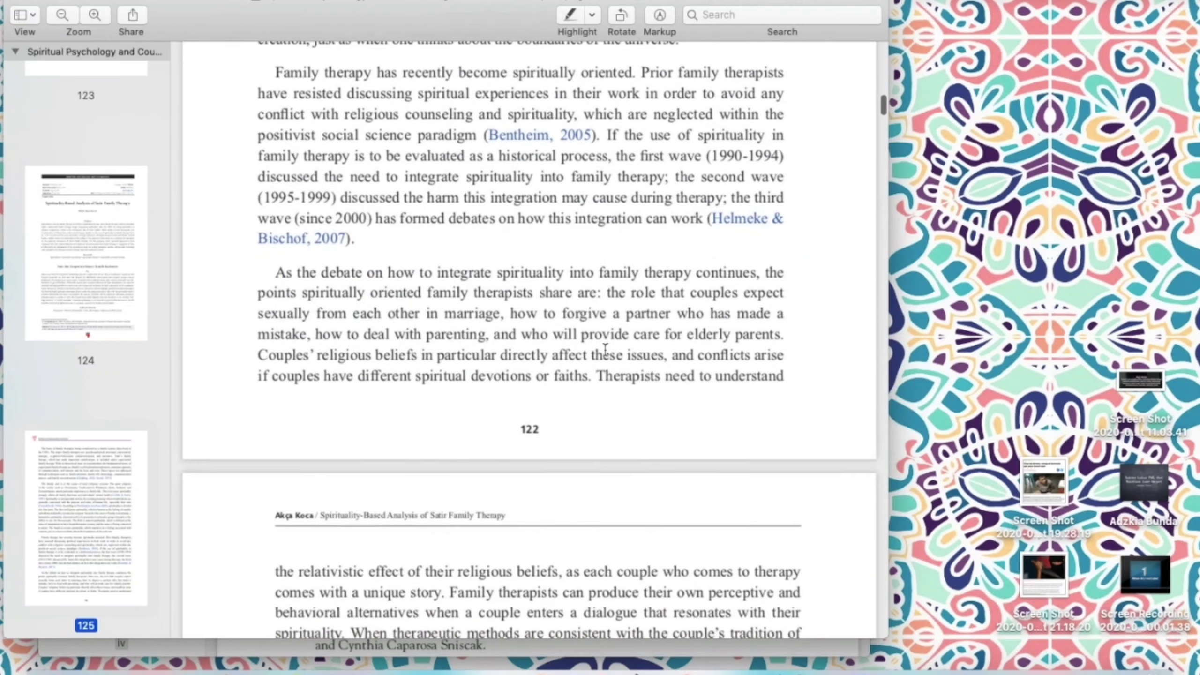
scroll(605, 350, "up", 15)
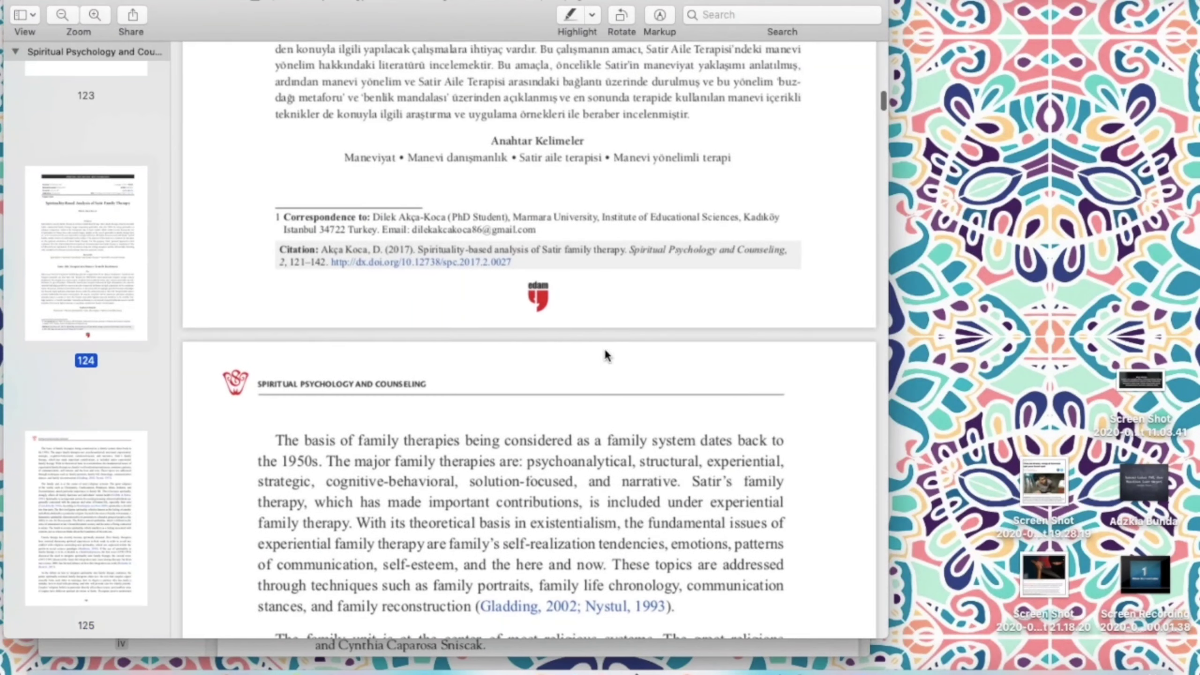
scroll(535, 283, "up", 10)
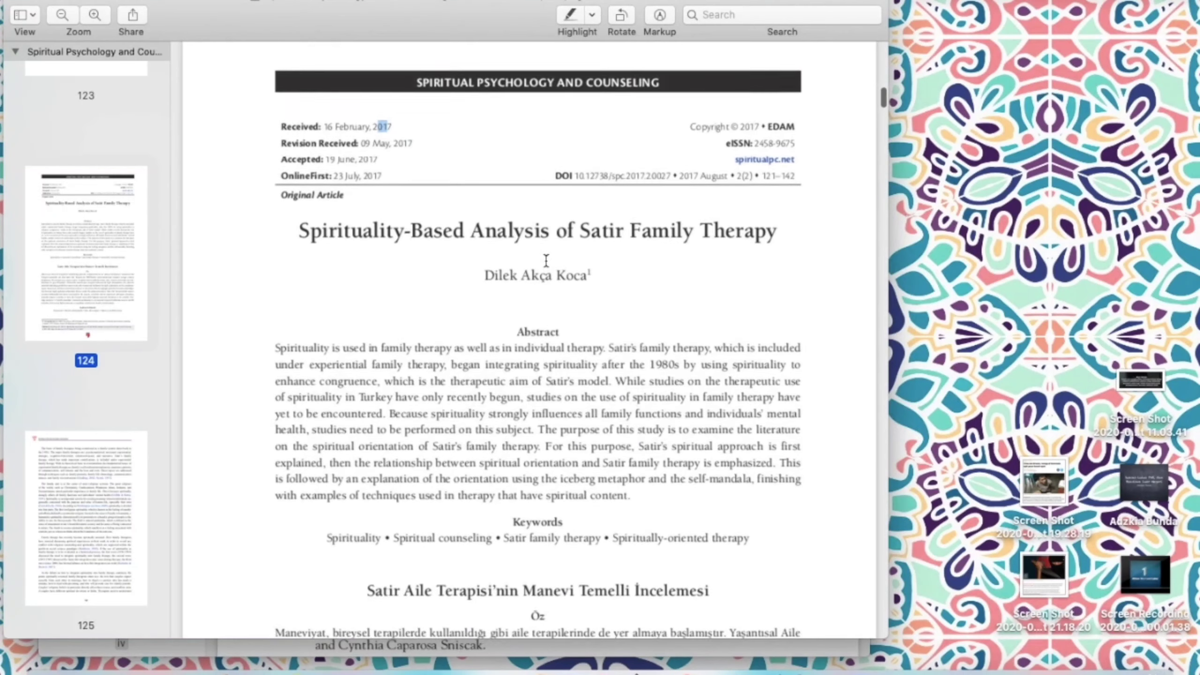
scroll(547, 260, "up", 3)
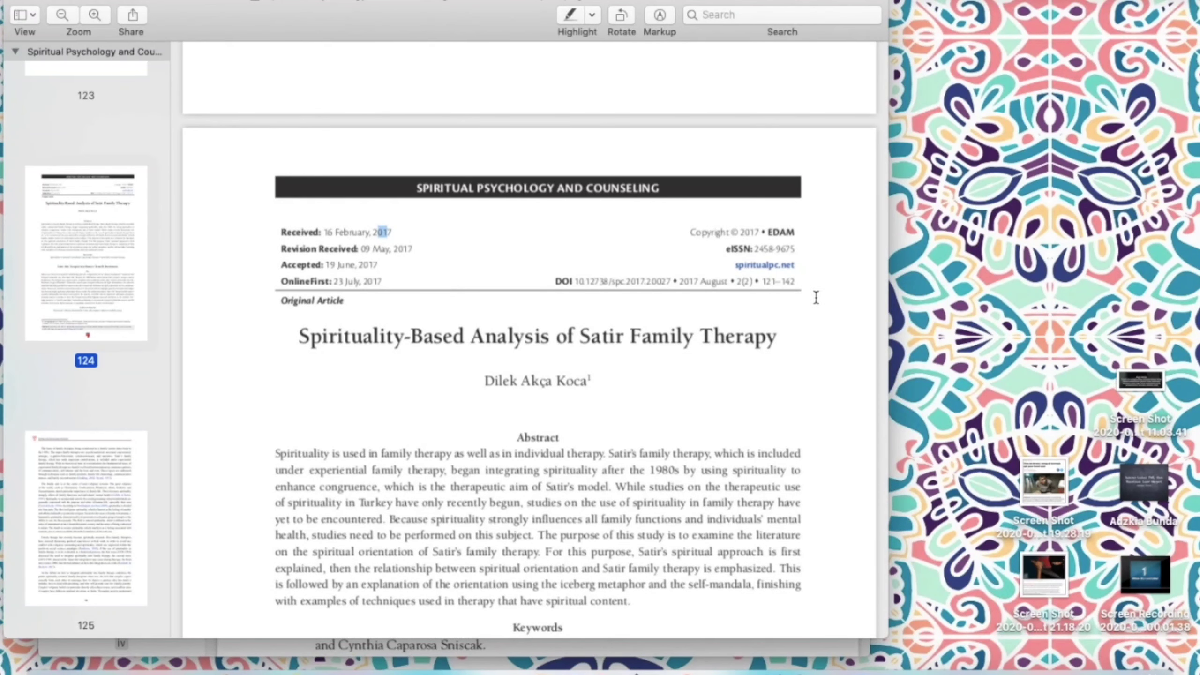
key("super+Tab")
type("121")
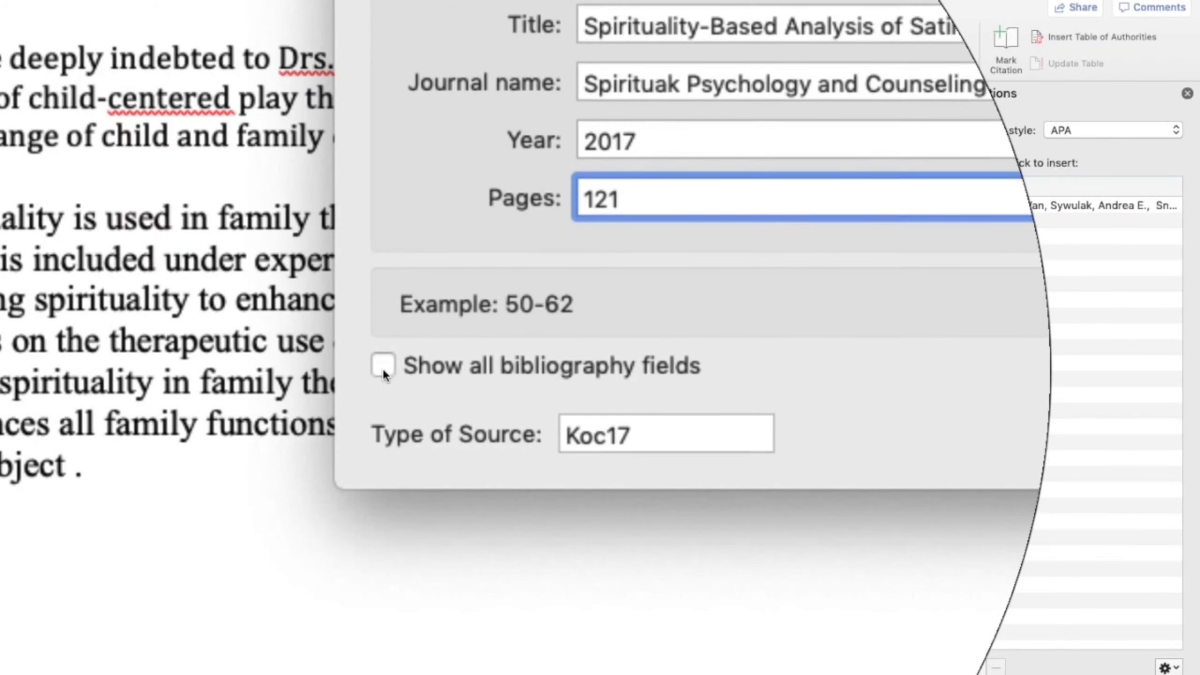
Step: Show all bibliography fields and correct the first word of the journal name to "Spiritual"
left_click(382, 366)
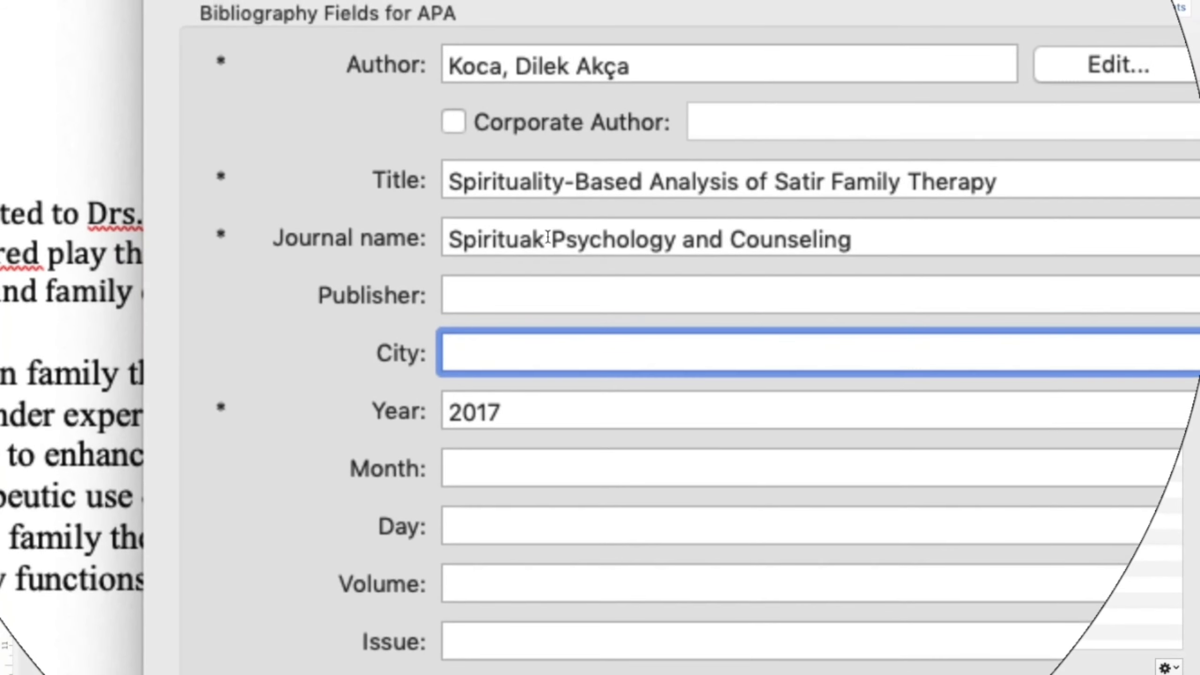
left_click(547, 237)
type("l")
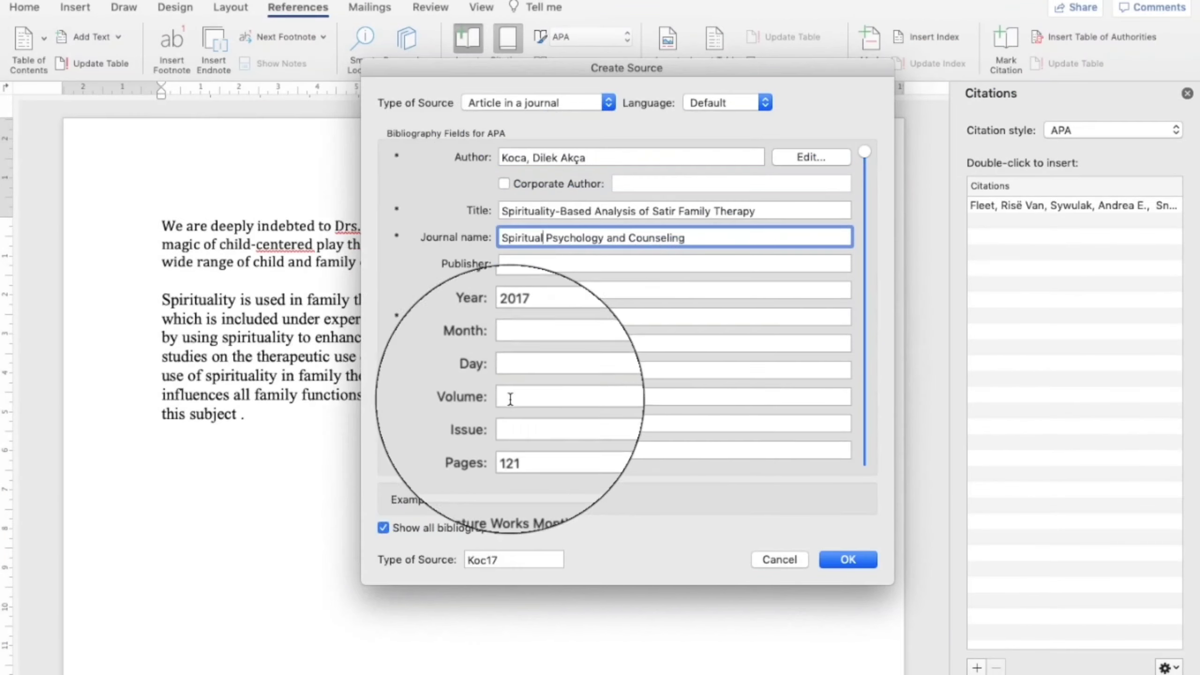
Step: Look up the volume number on the journal's cover page in the PDF and enter II as the source's volume
key("super+Tab")
scroll(362, 311, "up", 2)
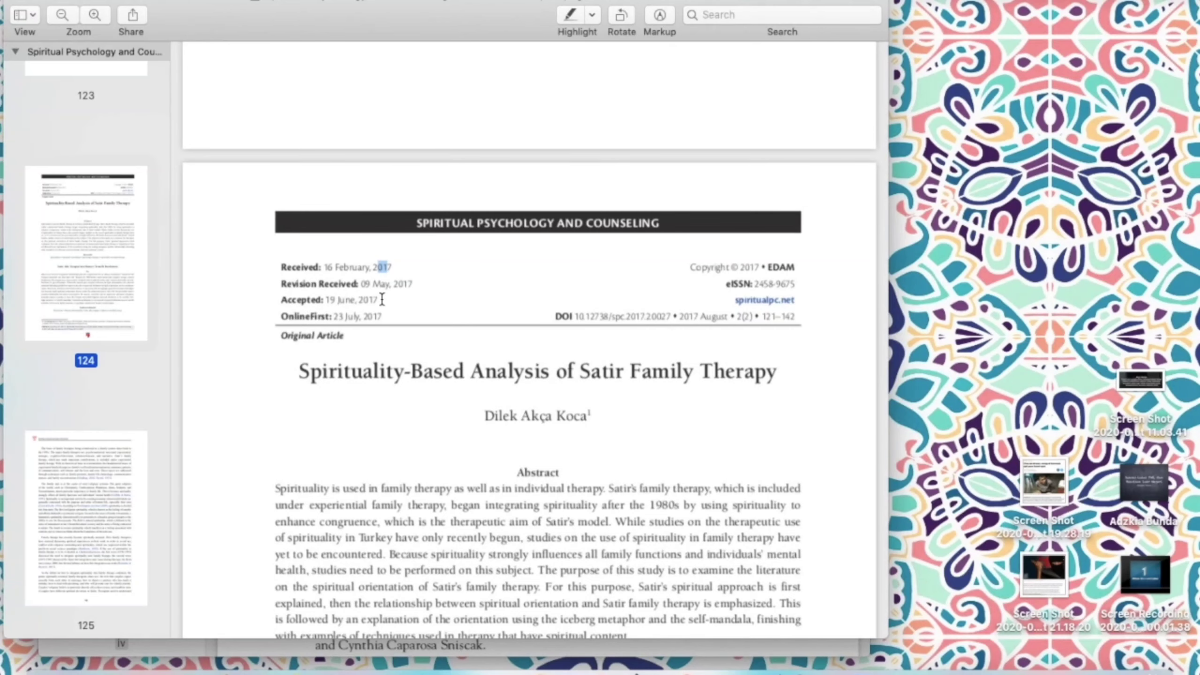
scroll(382, 299, "up", 20)
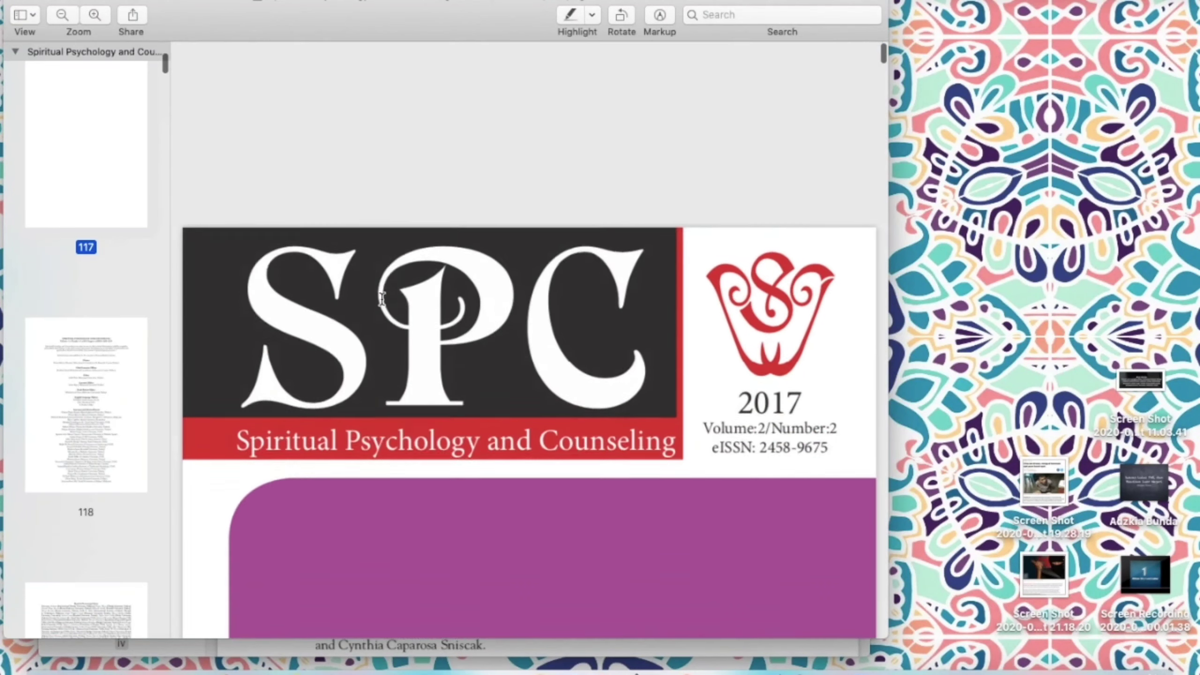
scroll(382, 299, "down", 4)
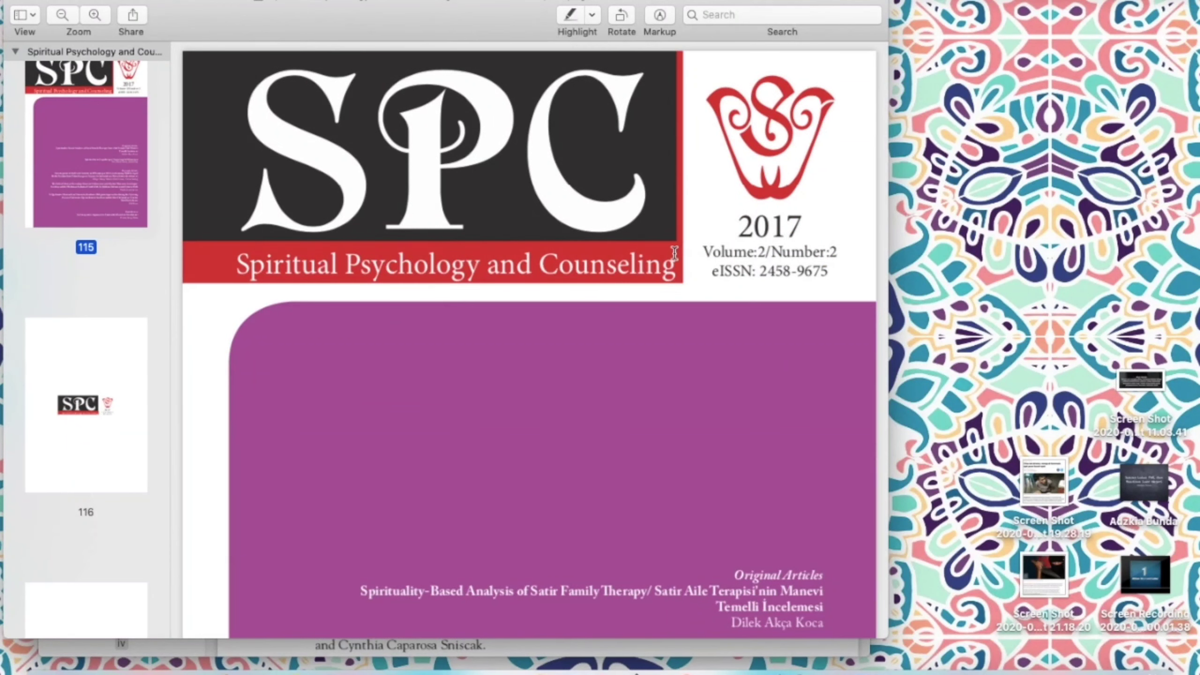
left_click_drag(707, 252, 765, 253)
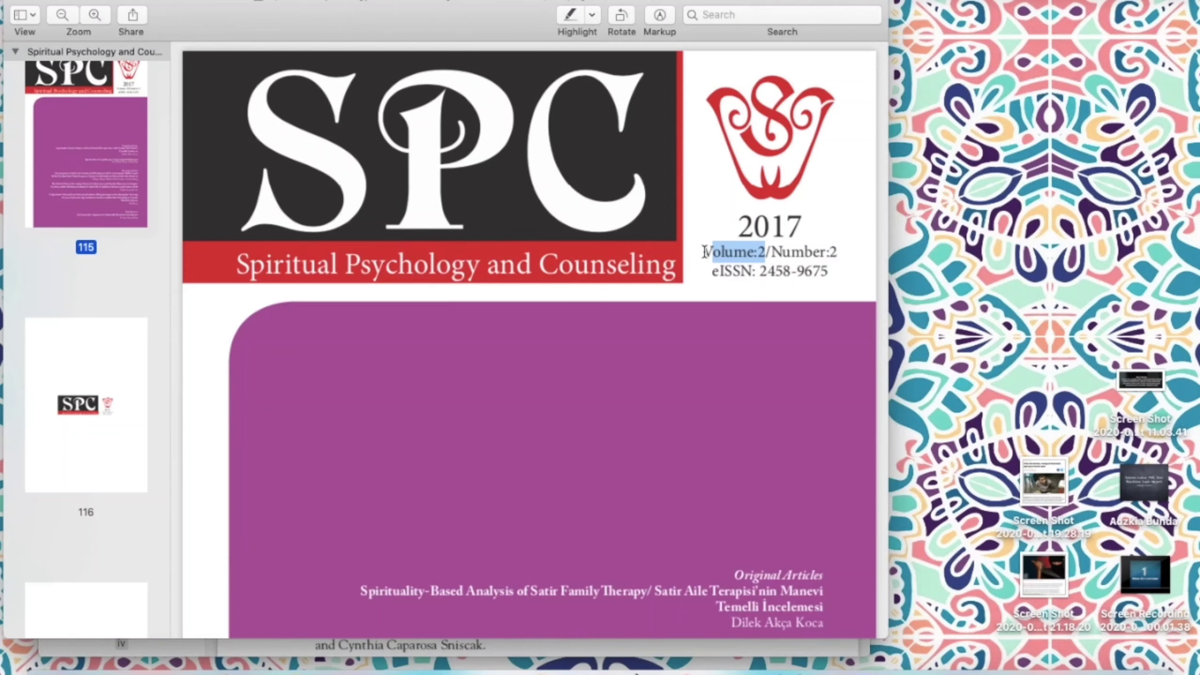
key("super+Tab")
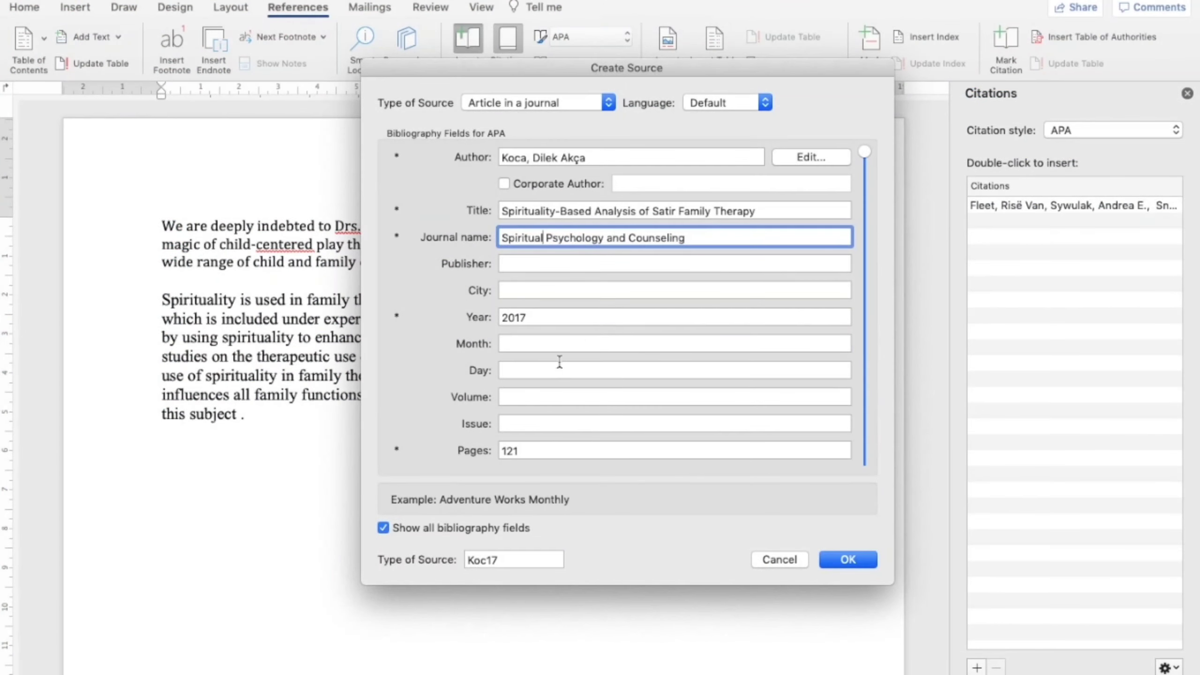
left_click(512, 397)
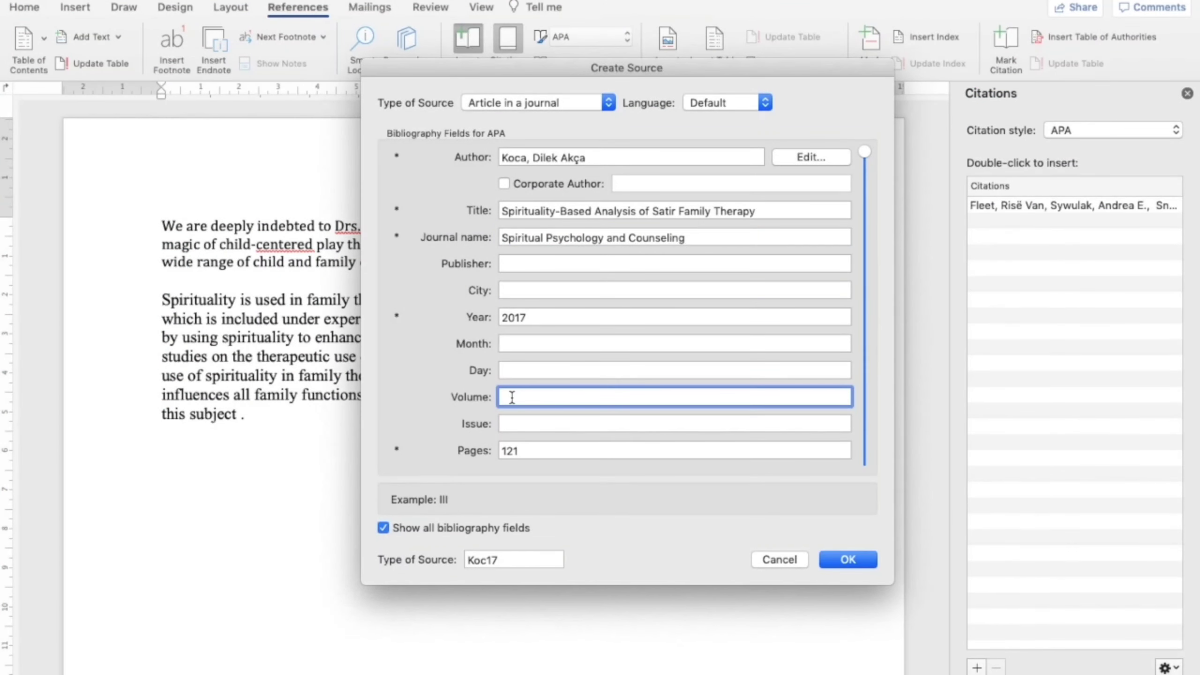
type("II")
Step: Confirm the journal article source to insert its citation and end the second paragraph with a period
left_click(843, 559)
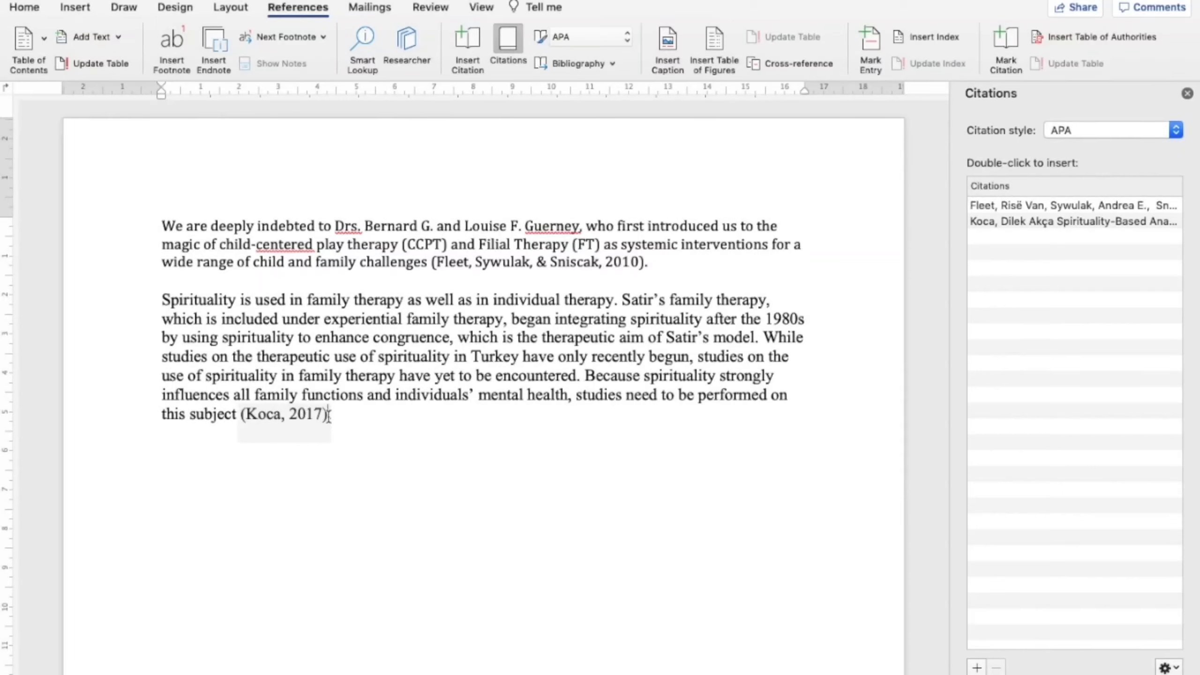
type(".")
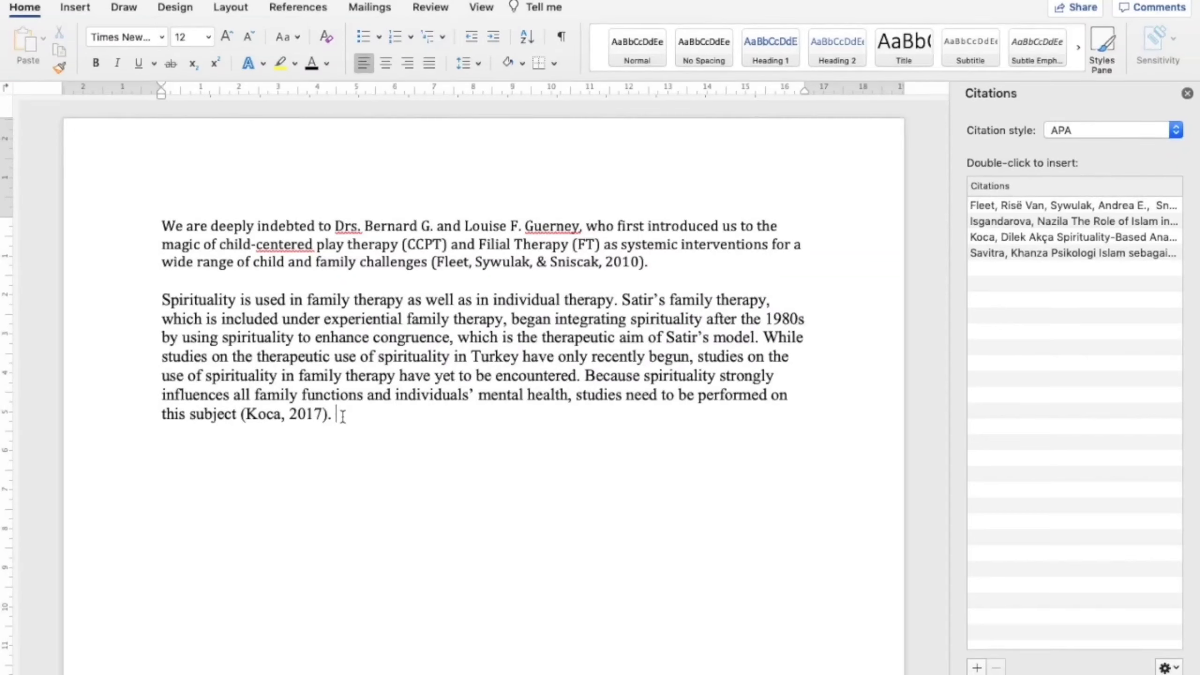
Step: Start another citation after the second paragraph, view the available source types, and insert the source blank as a placeholder
left_click(298, 10)
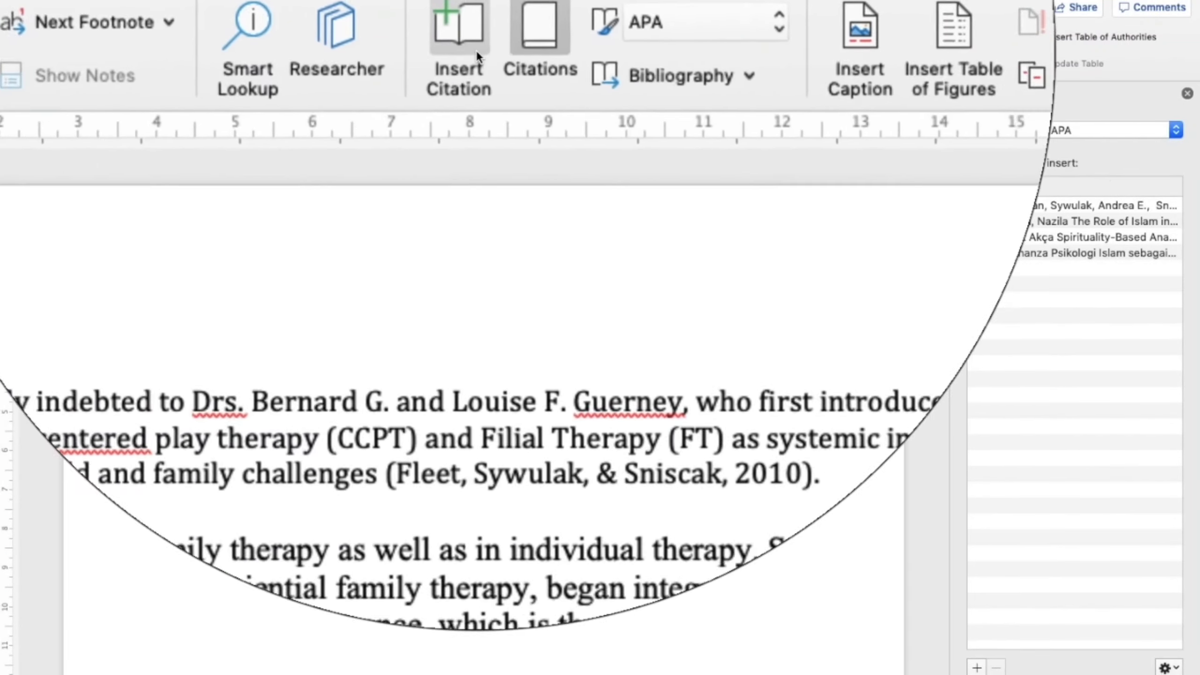
left_click(476, 50)
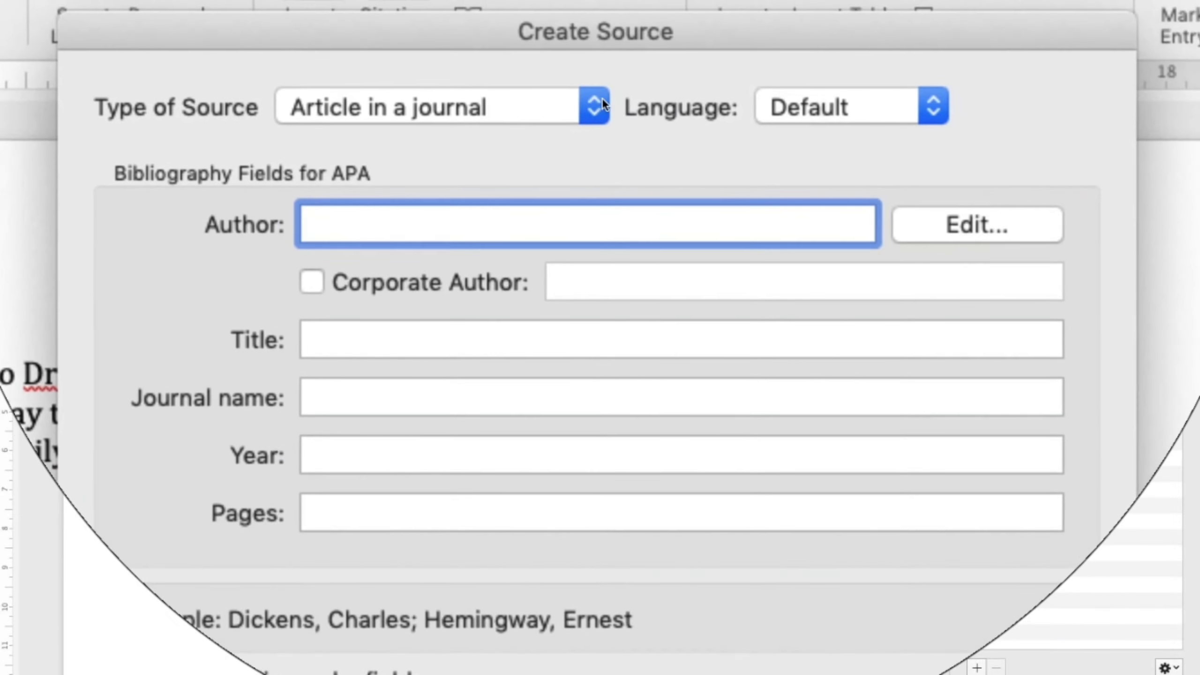
left_click(602, 98)
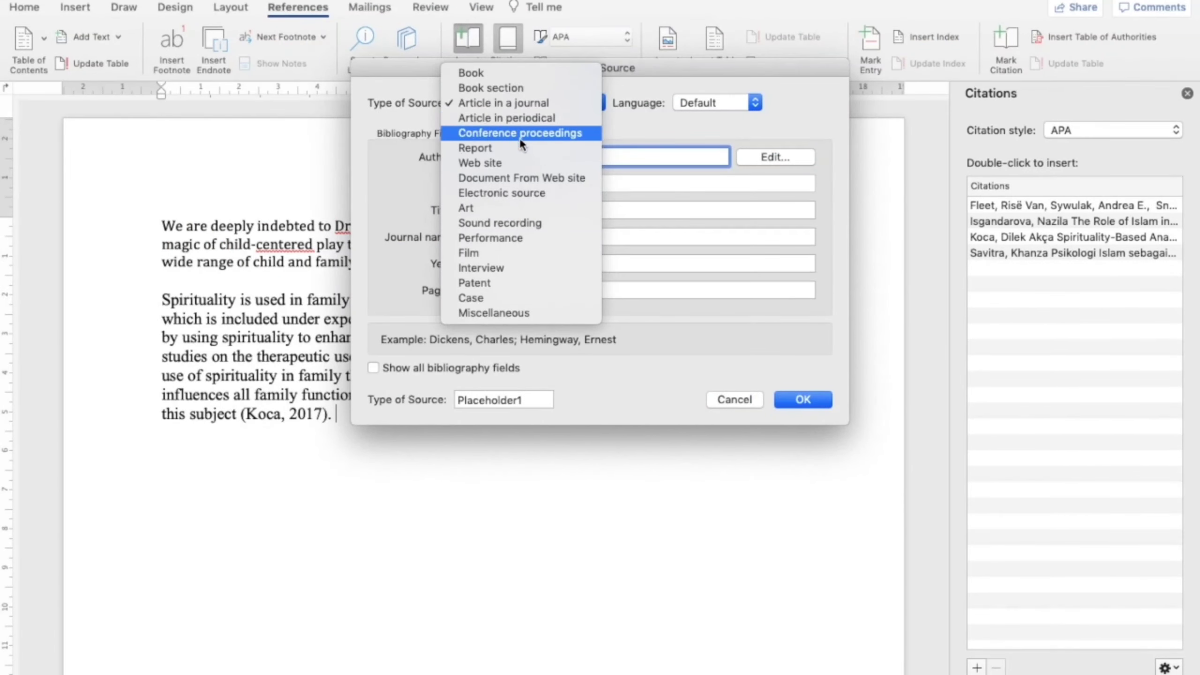
left_click(820, 401)
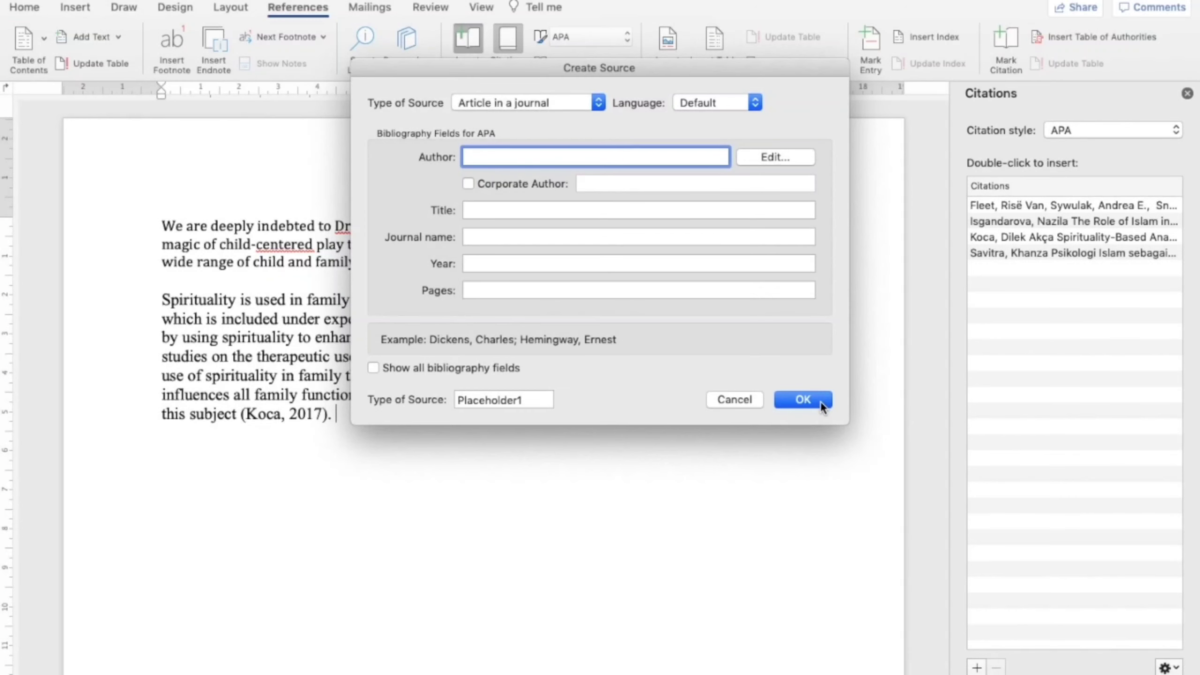
left_click(821, 401)
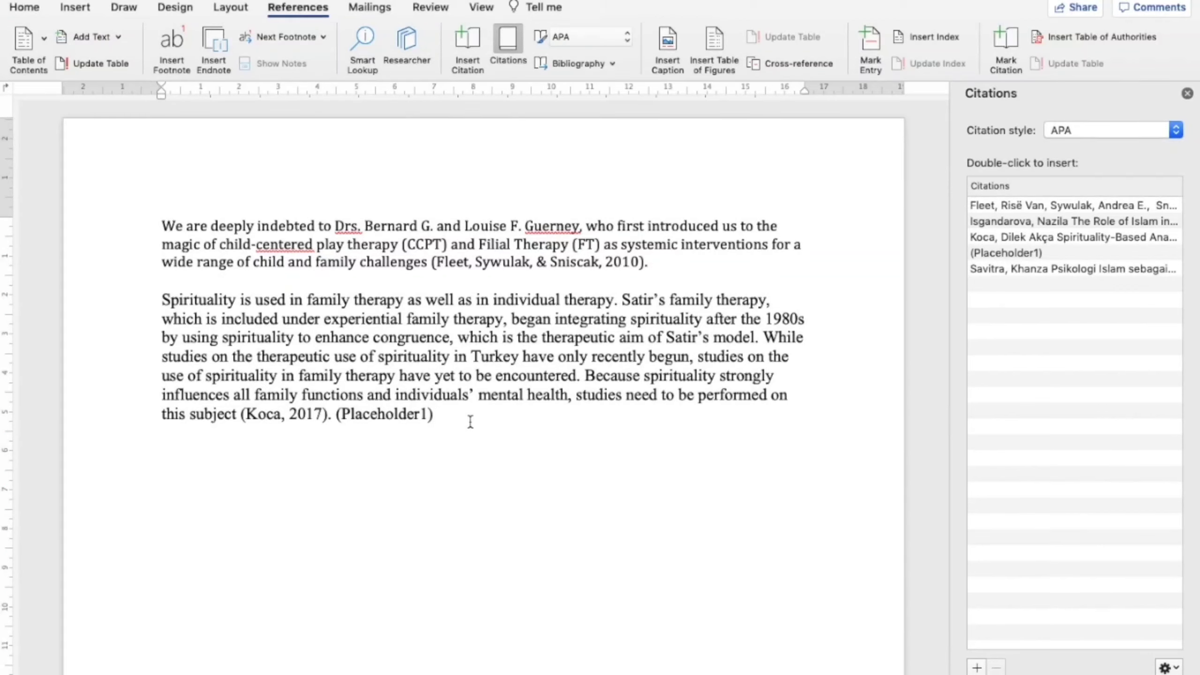
Step: Delete the blank placeholder citation at the end of the second paragraph
key("BackSpace")
key("BackSpace")
key("BackSpace")
key("BackSpace")
Step: Insert the built-in Bibliography block below the second paragraph
left_click(156, 457)
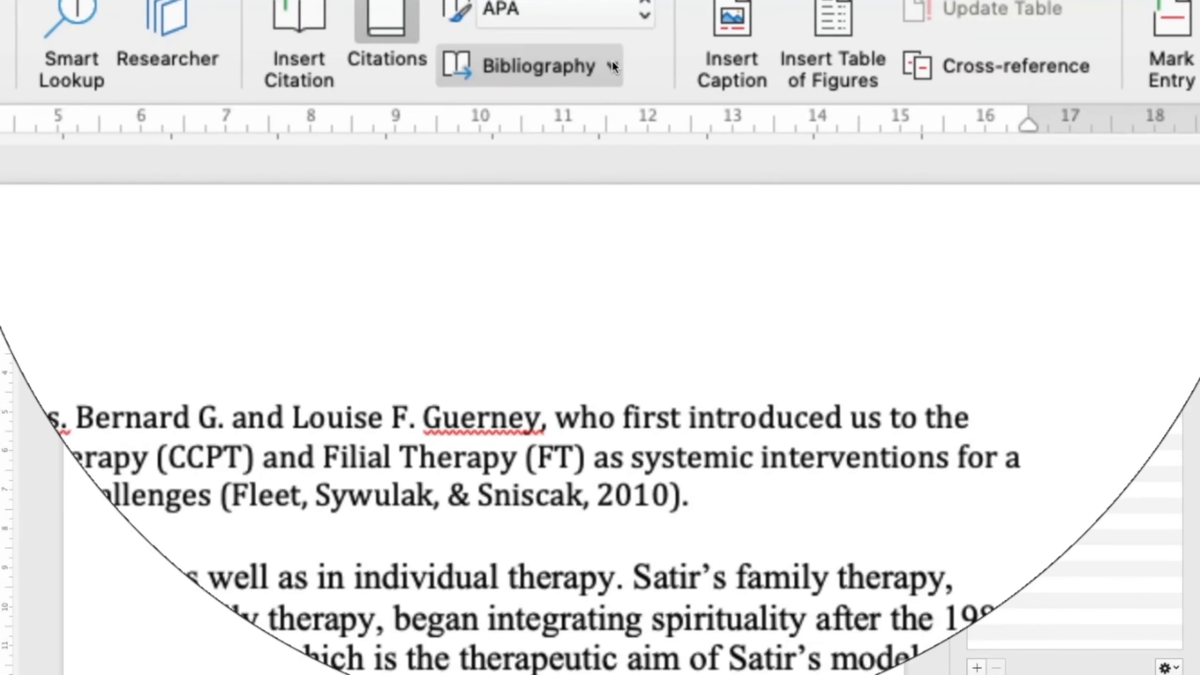
left_click(613, 67)
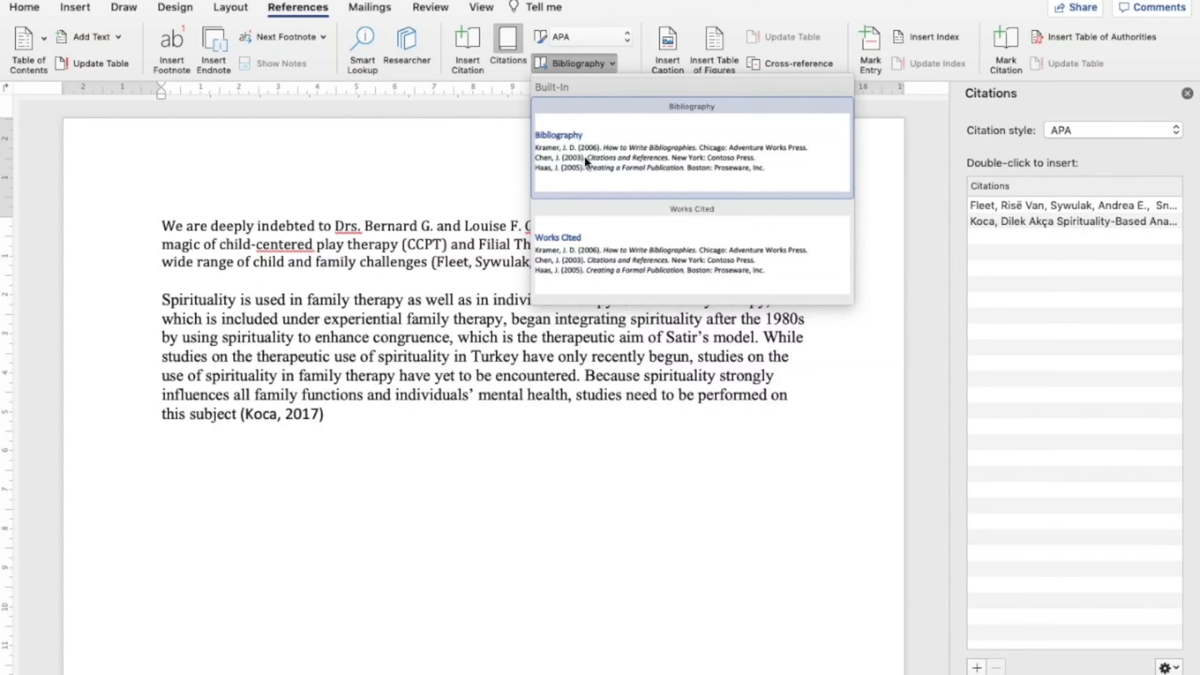
left_click(585, 155)
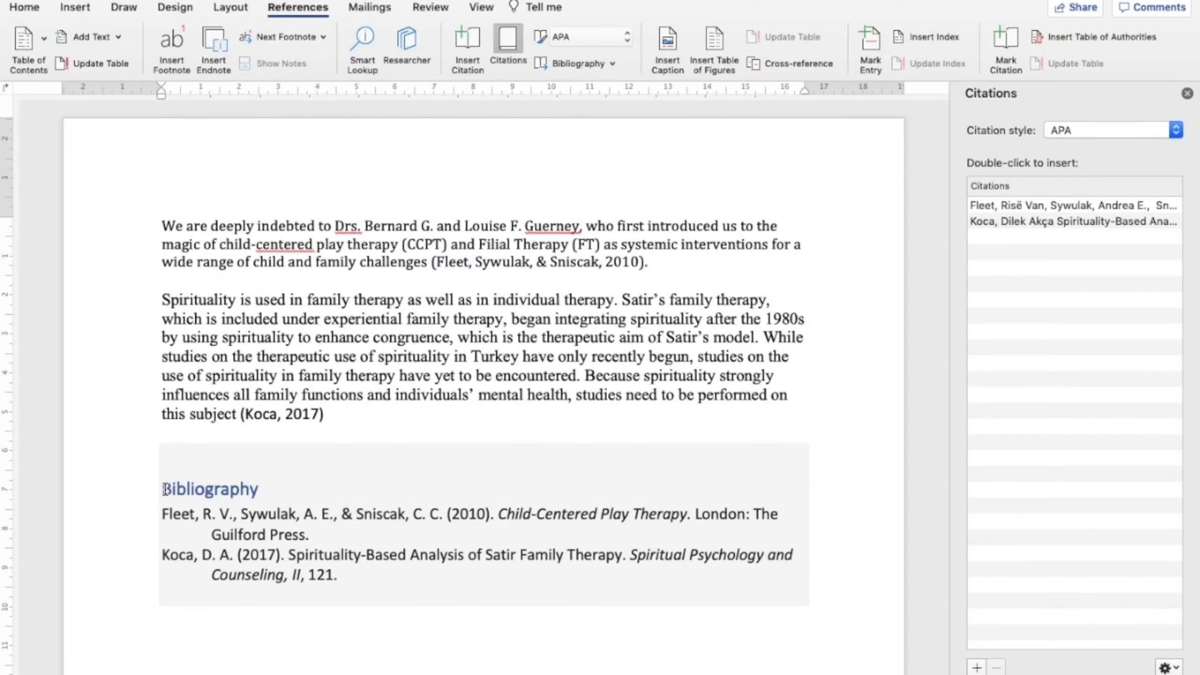
Step: Replace the bibliography's heading text with DAFTAR PUSTAKA
left_click_drag(165, 489, 257, 495)
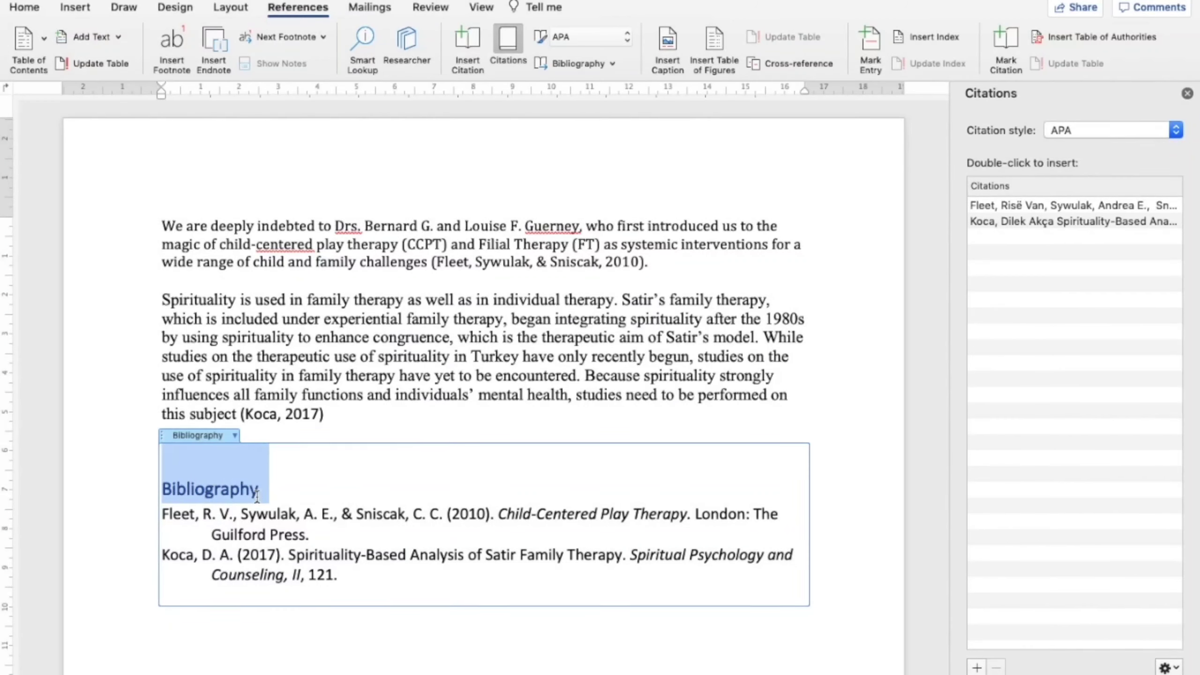
type("D")
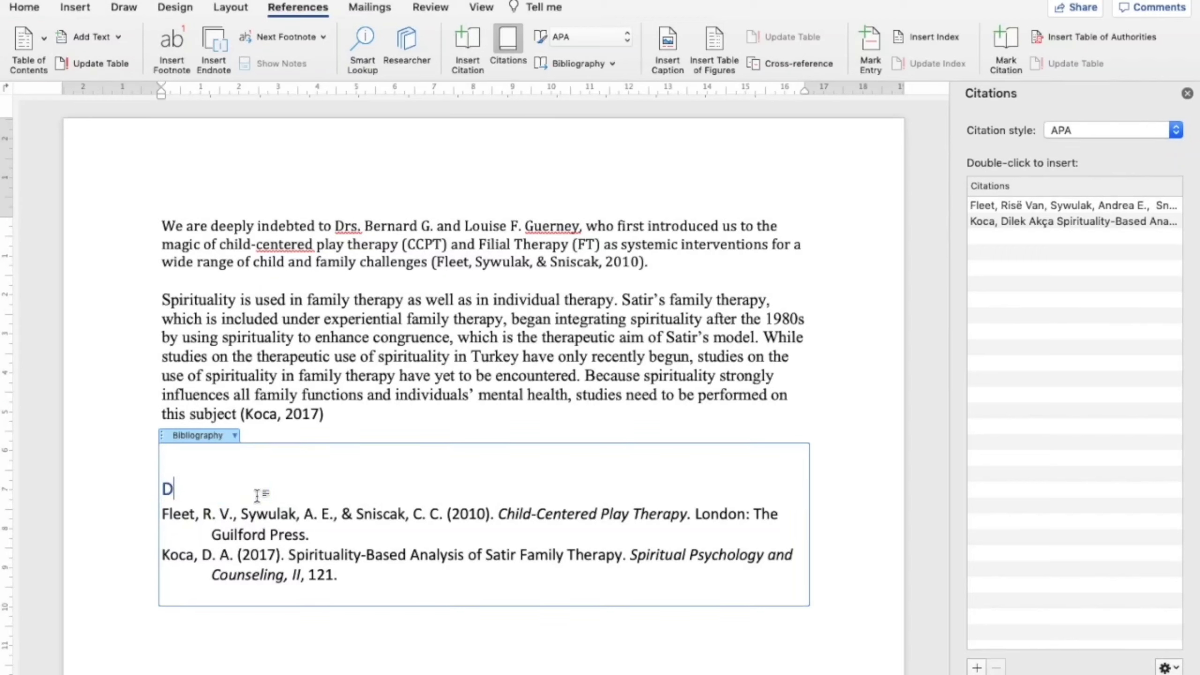
type("AFTAR P")
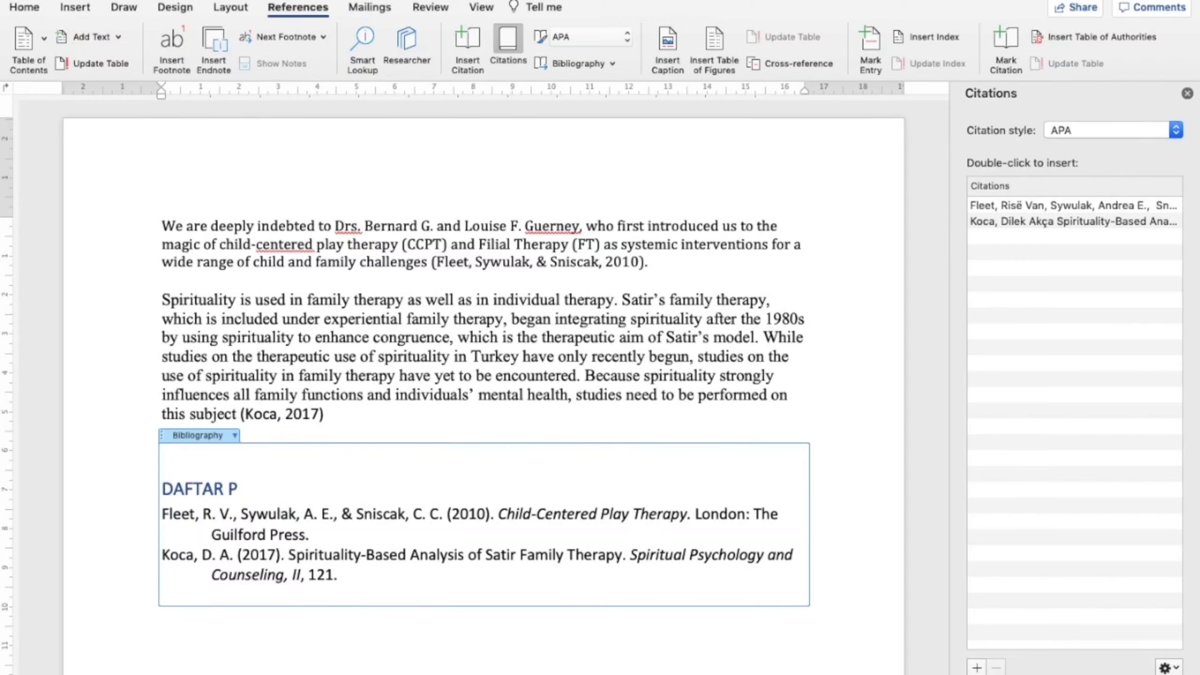
type("USTAKA")
Step: Select the whole DAFTAR PUSTAKA heading and center it
key("shift+Left")
key("shift+Left")
key("shift+Left")
key("shift+Left")
key("shift+Left")
key("shift+Left")
key("shift+Left")
key("shift+Left")
key("shift+Left")
key("shift+Left")
key("shift+Left")
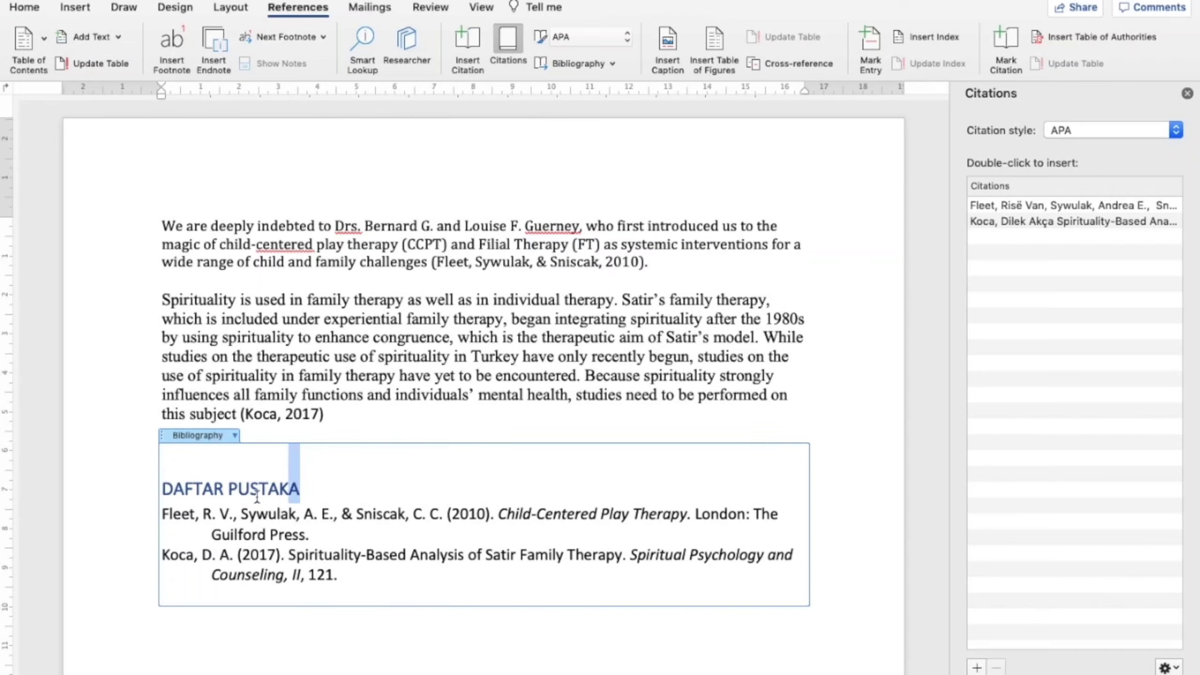
triple_click(257, 497)
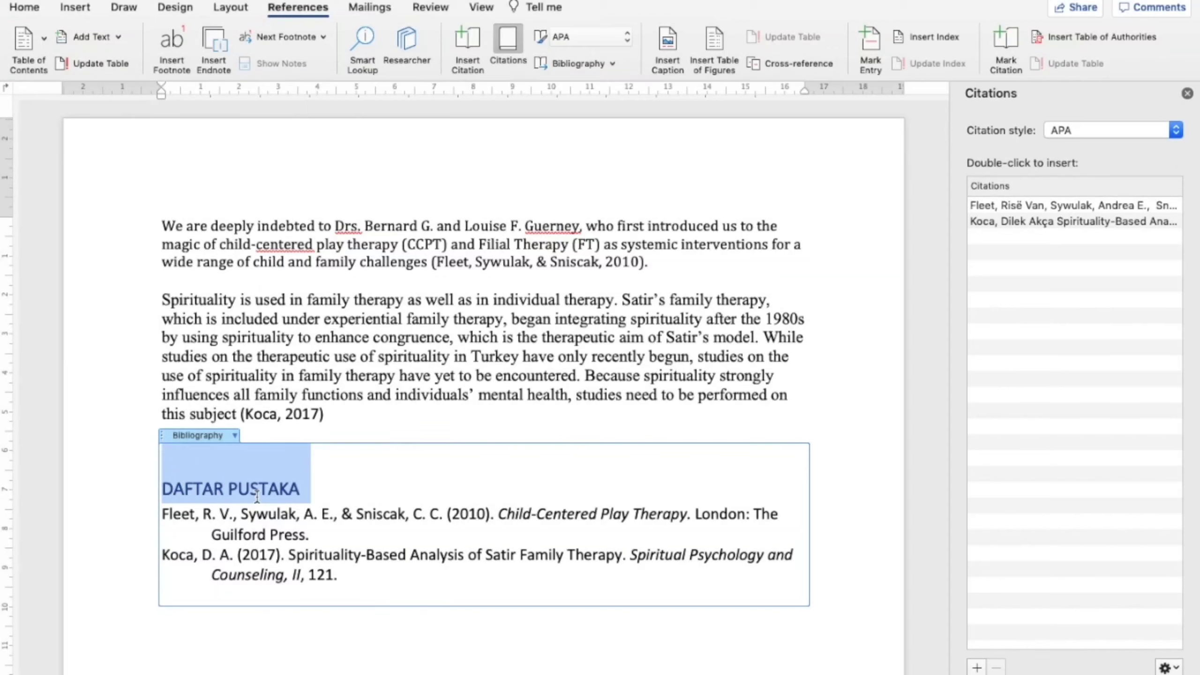
key("super+e")
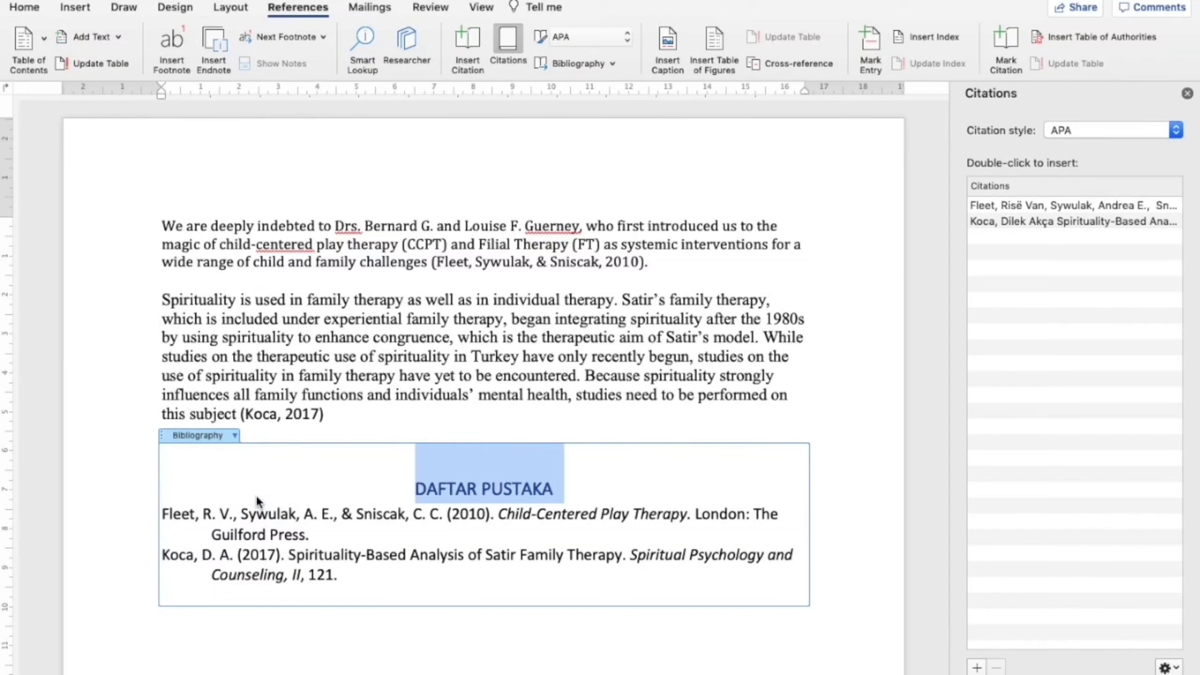
Step: Set the font of the DAFTAR PUSTAKA heading to Times New Roman
left_click(25, 8)
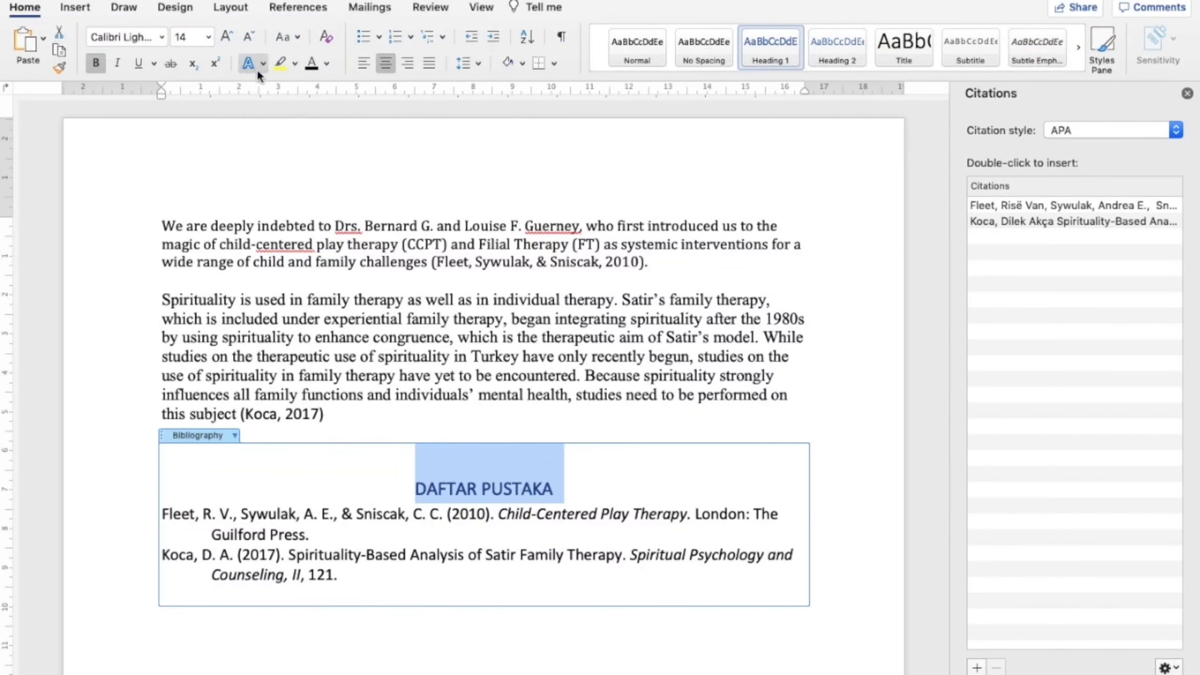
left_click(134, 37)
type("Time")
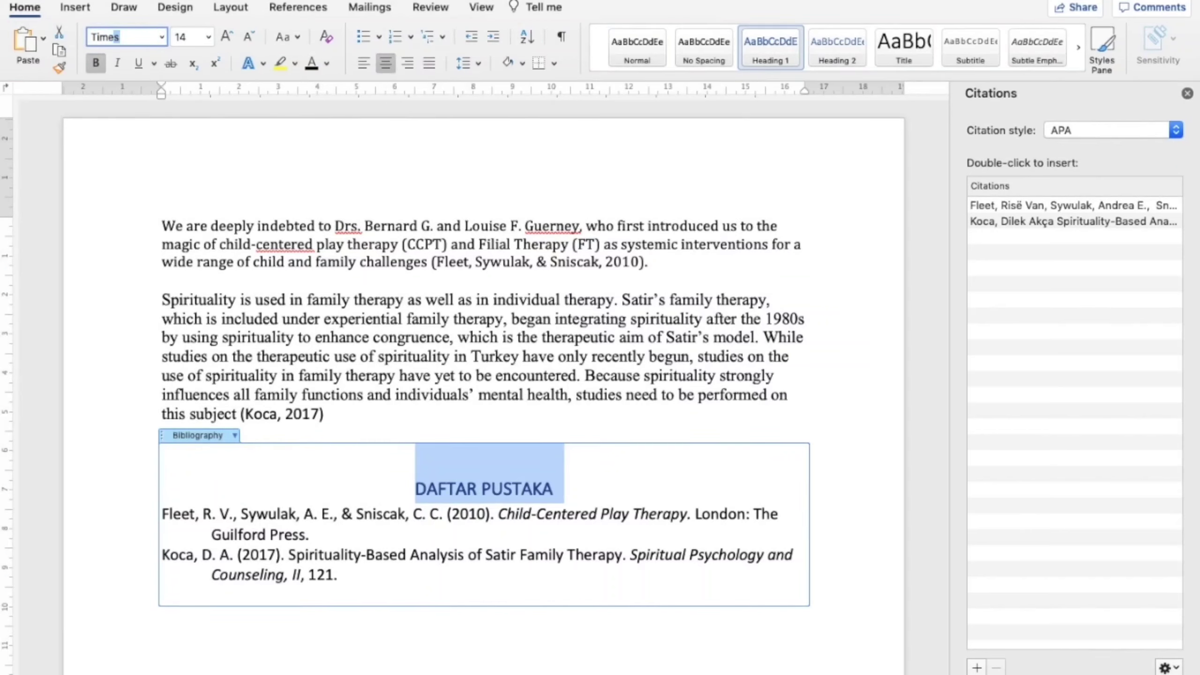
type("s New Roman")
key("Return")
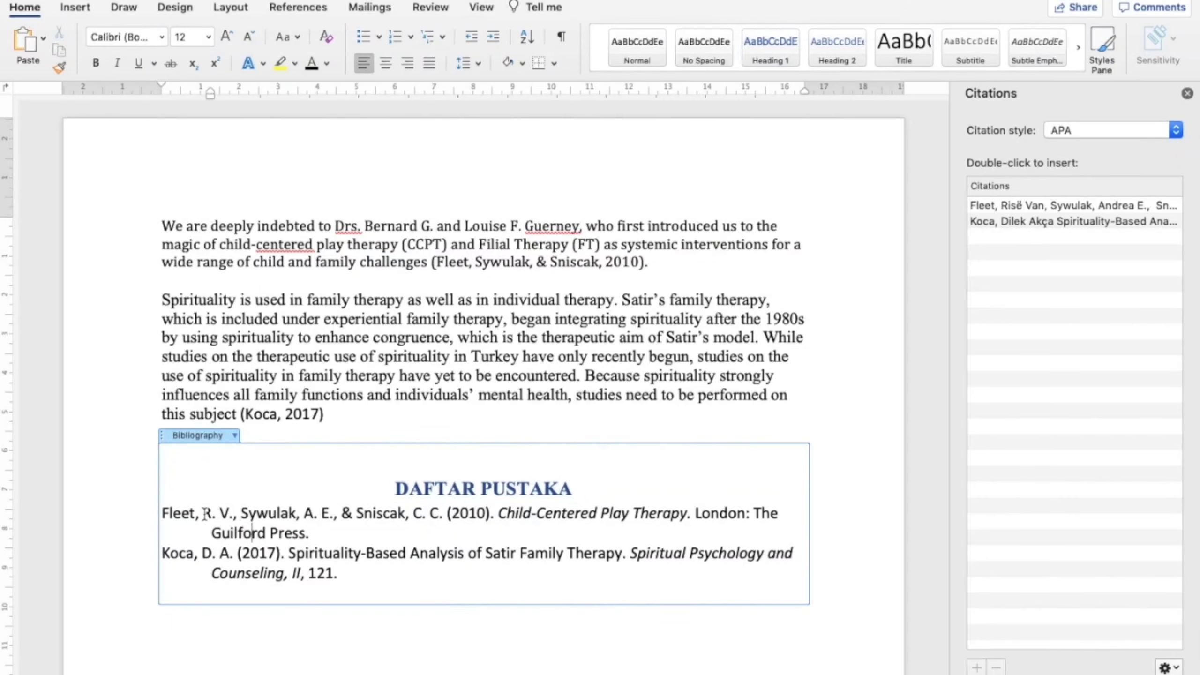
Step: Set the font of both reference entries under the bibliography heading to Times New Roman
left_click_drag(163, 511, 338, 573)
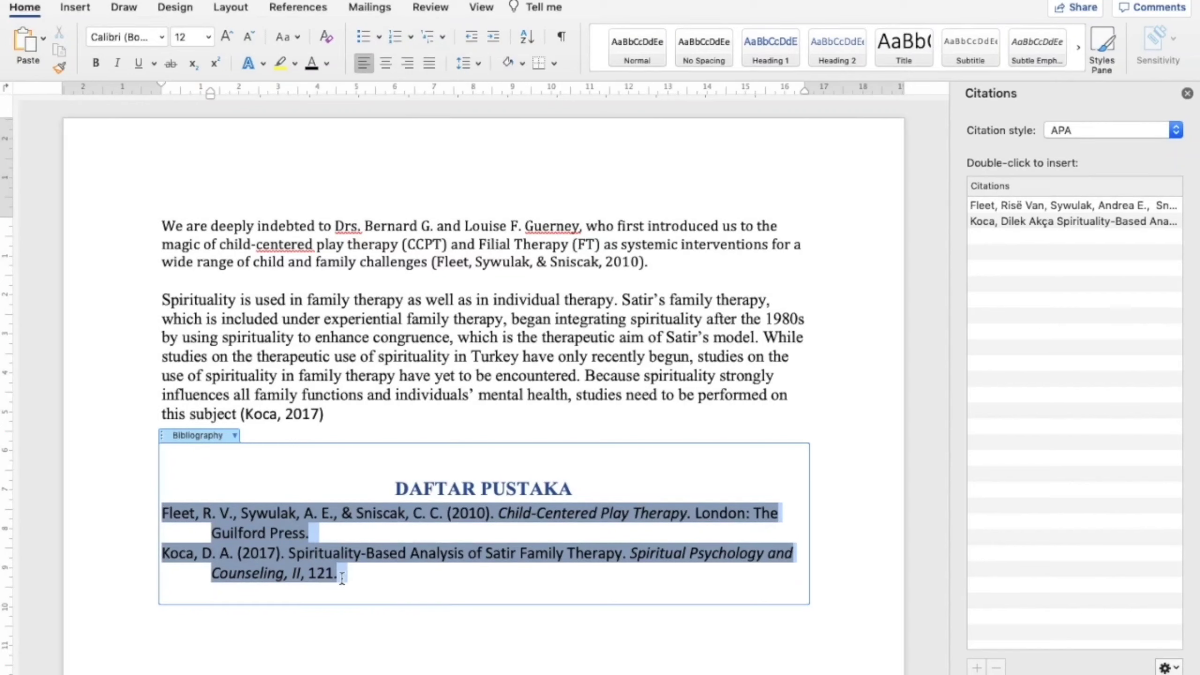
left_click(144, 37)
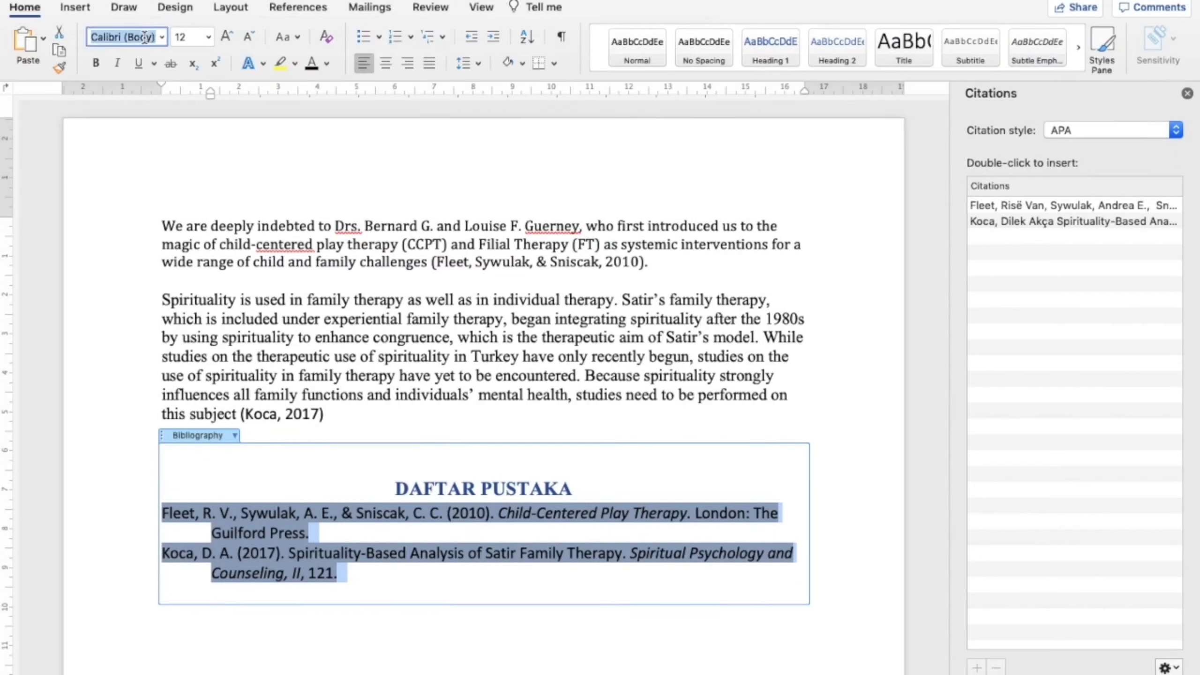
type("TimeS")
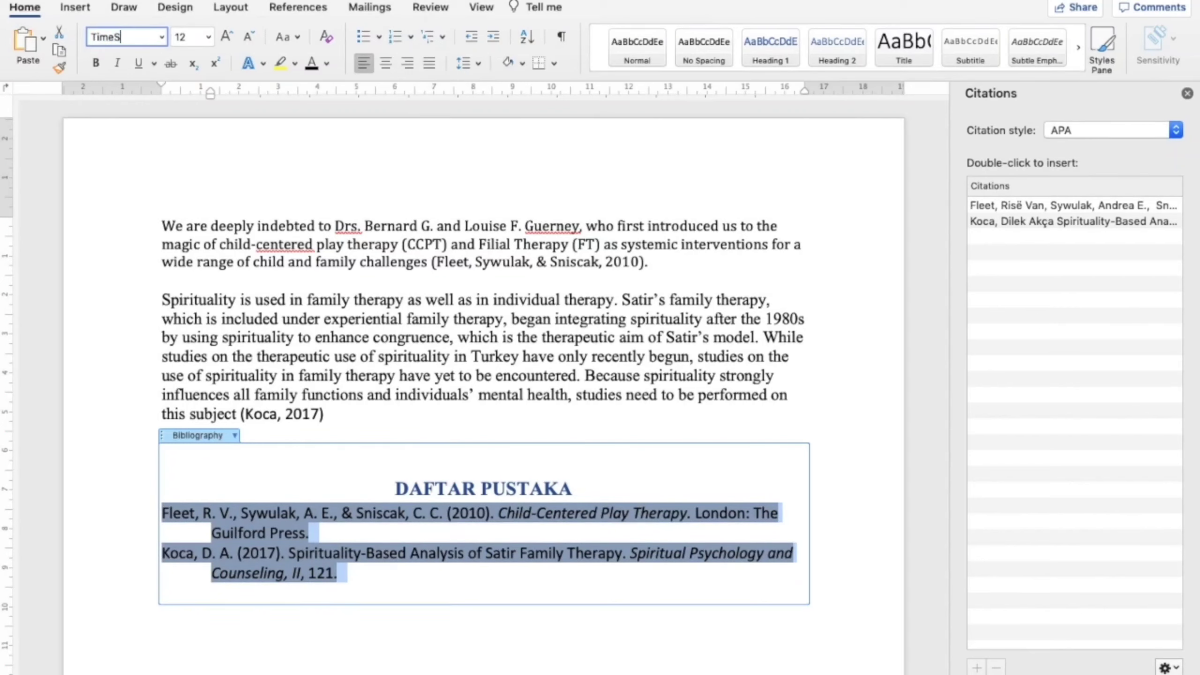
key("Return")
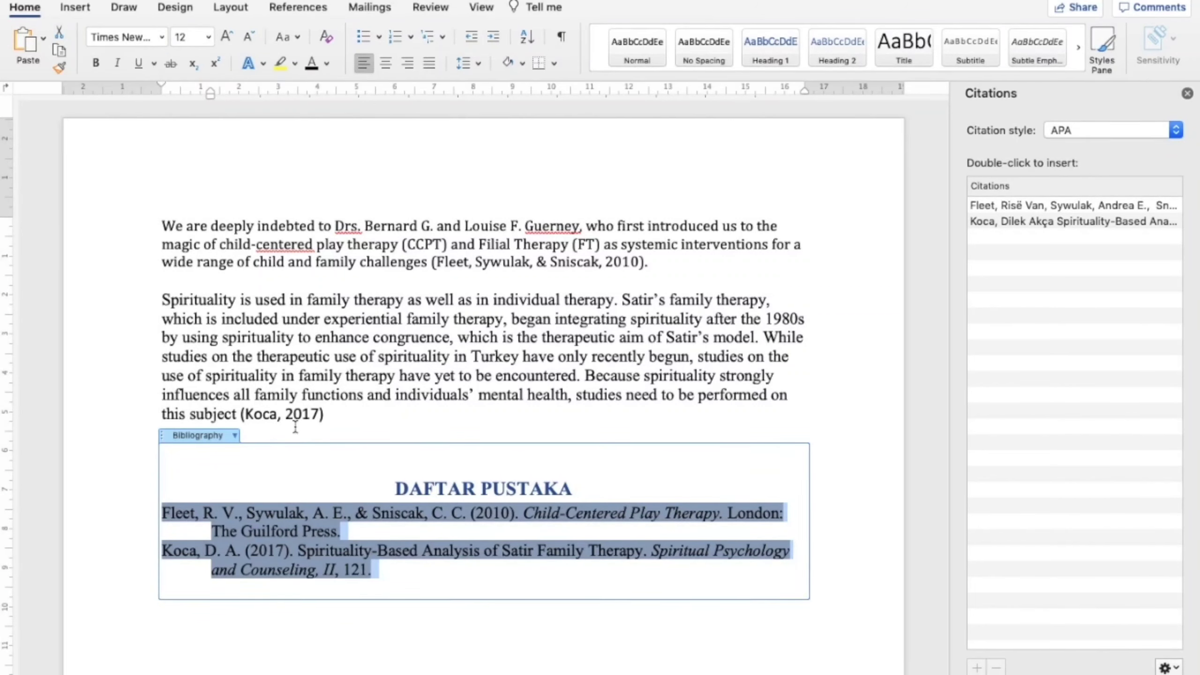
left_click(297, 476)
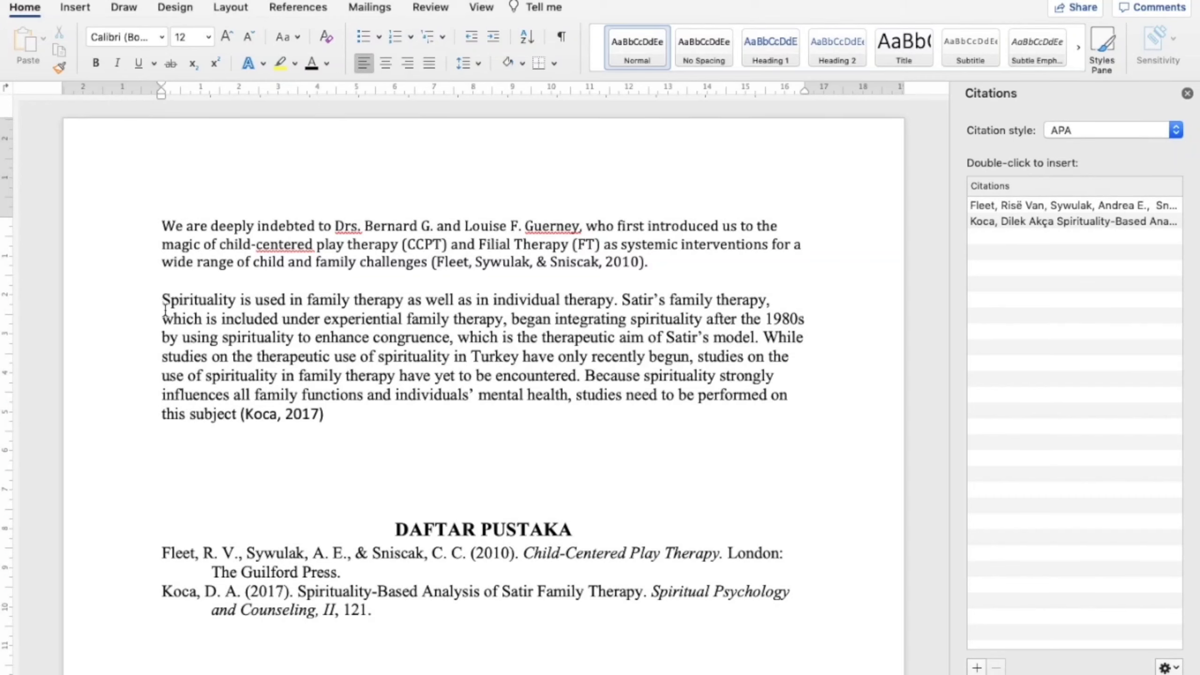
Step: Copy the second paragraph's opening up to "enhance congruence" and paste it as a third paragraph above the bibliography
left_click_drag(165, 300, 434, 339)
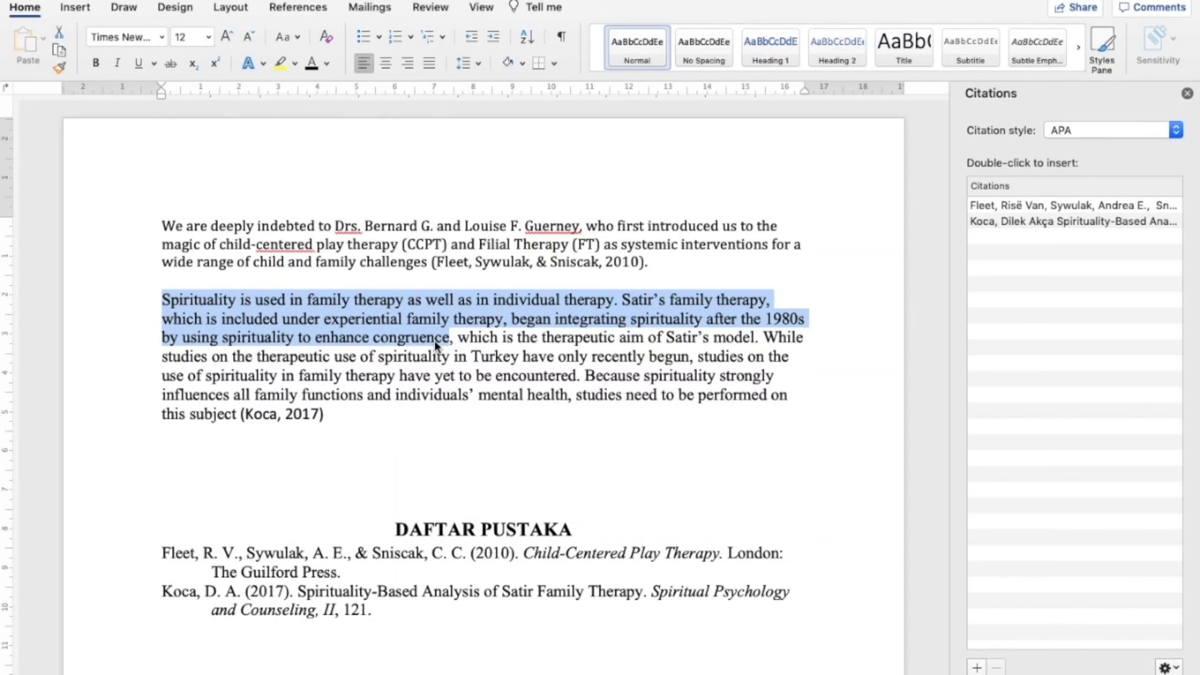
key("super+c")
left_click(222, 468)
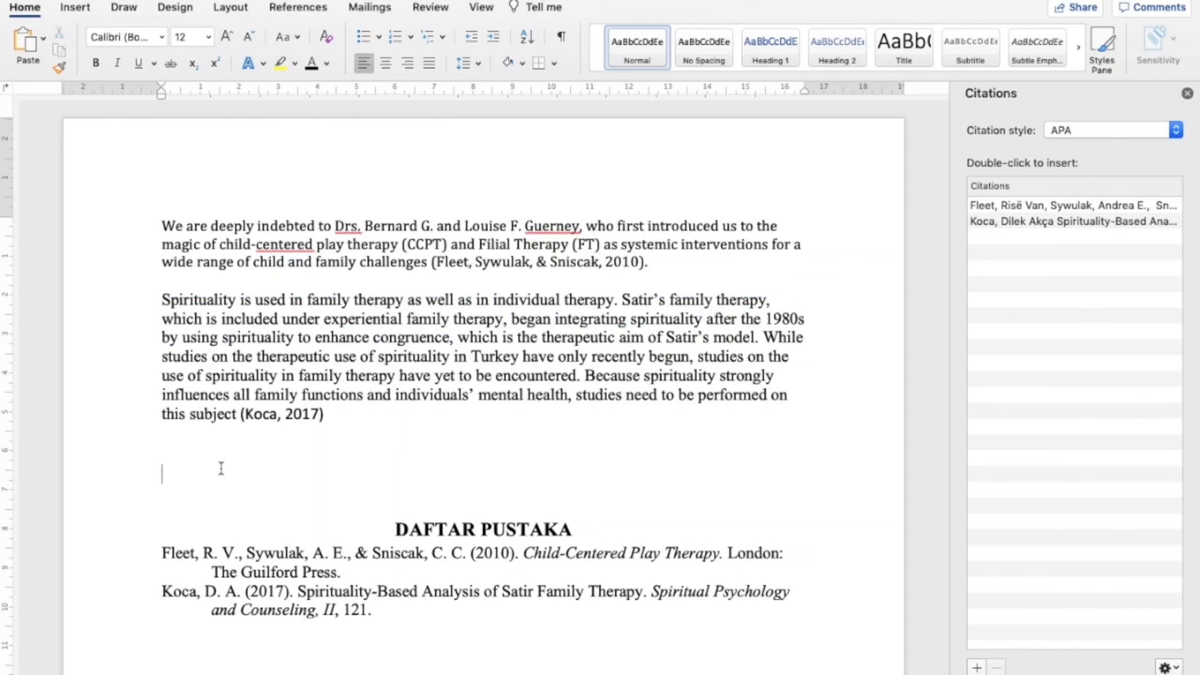
key("super+v")
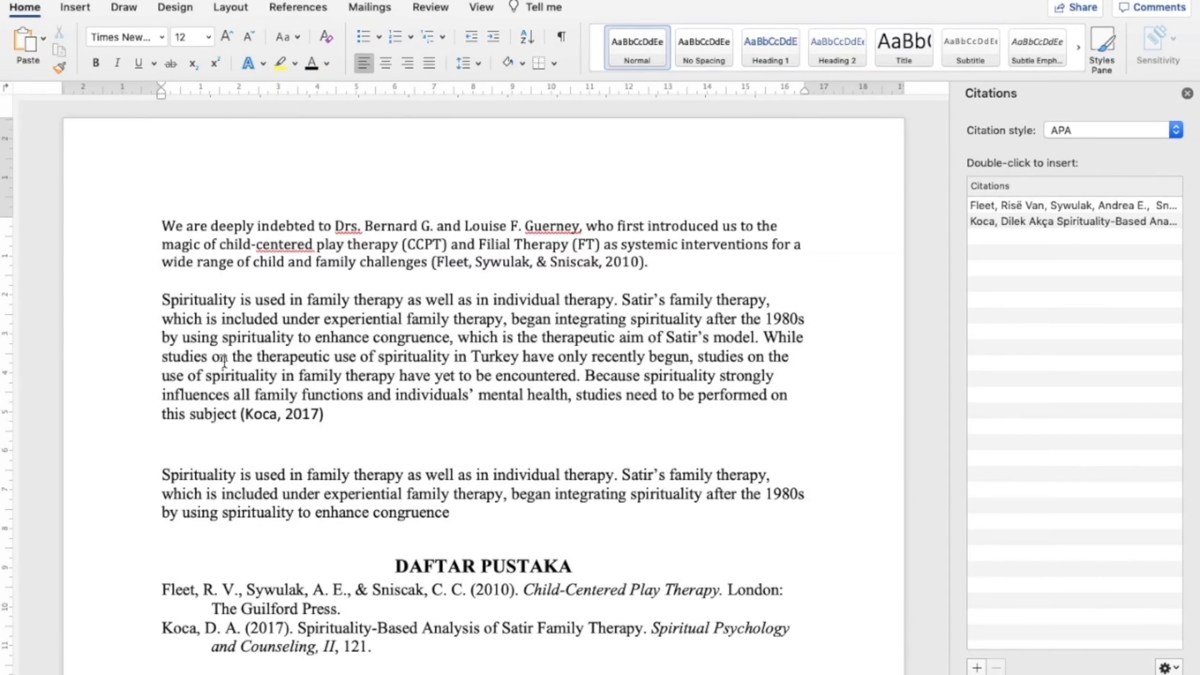
Step: Start a new citation at the end of the third paragraph with Book as the source type
left_click(296, 13)
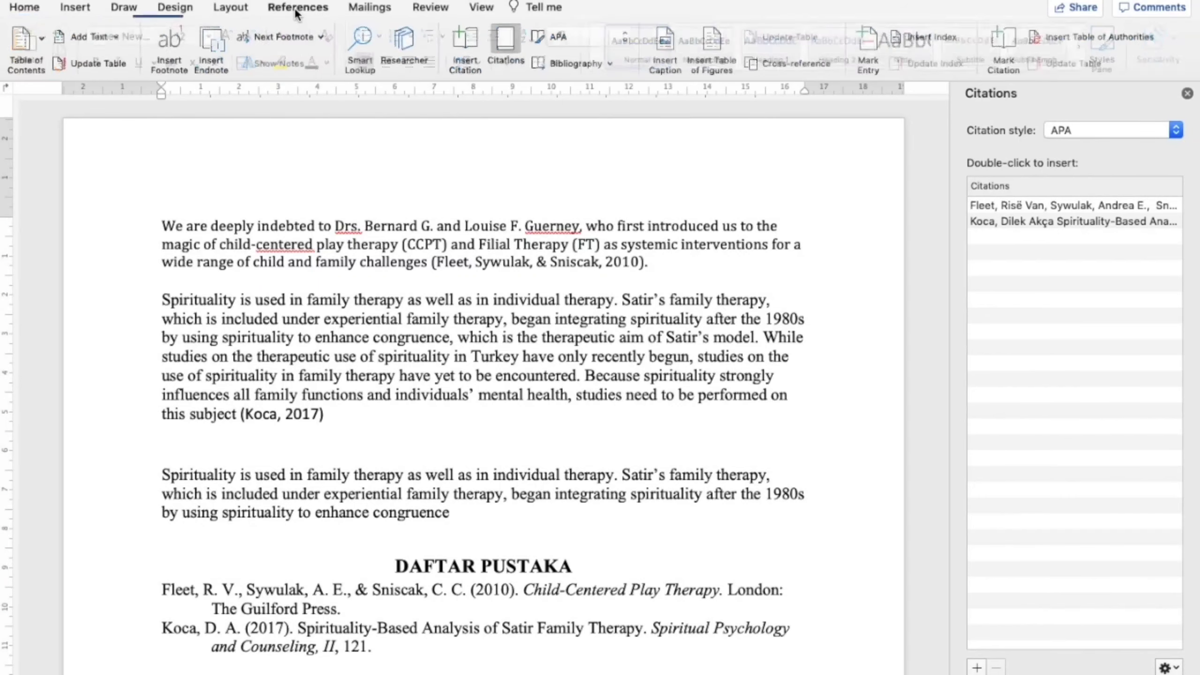
left_click(466, 59)
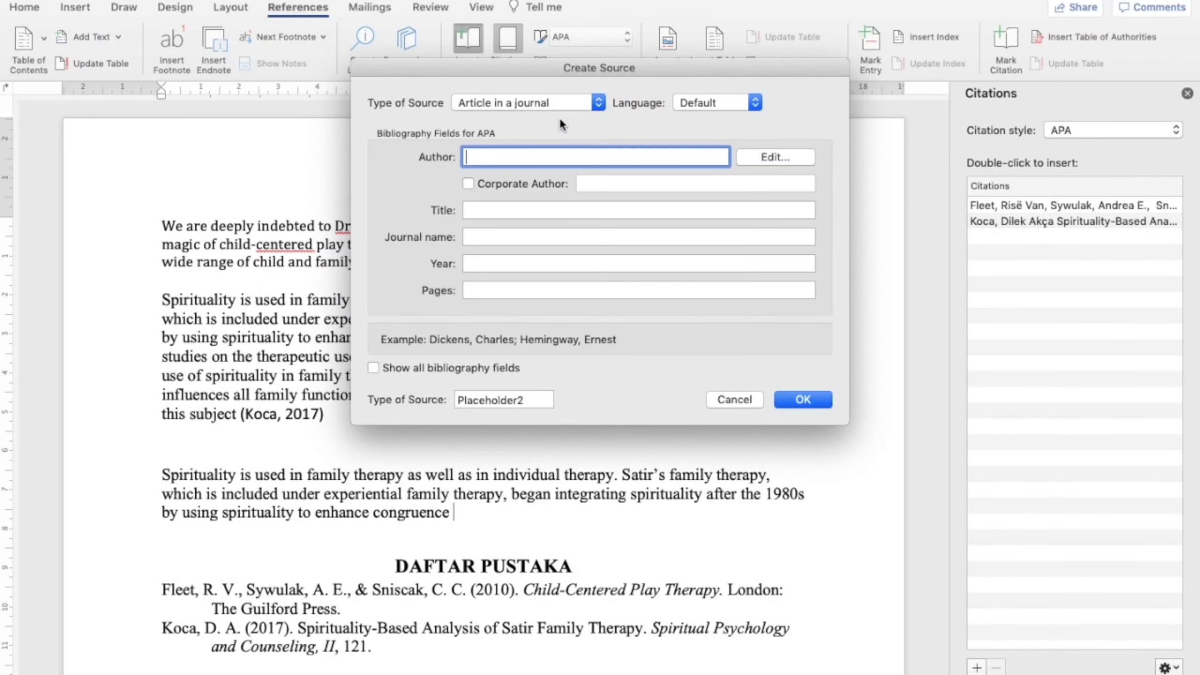
left_click(597, 100)
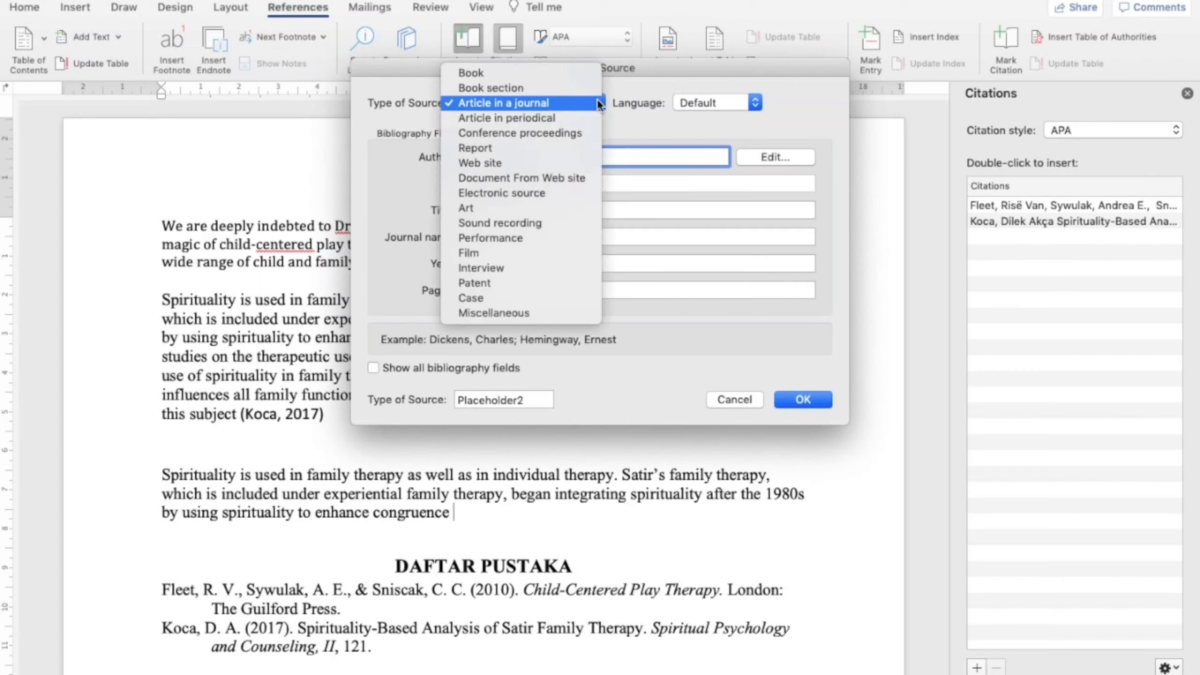
left_click(501, 74)
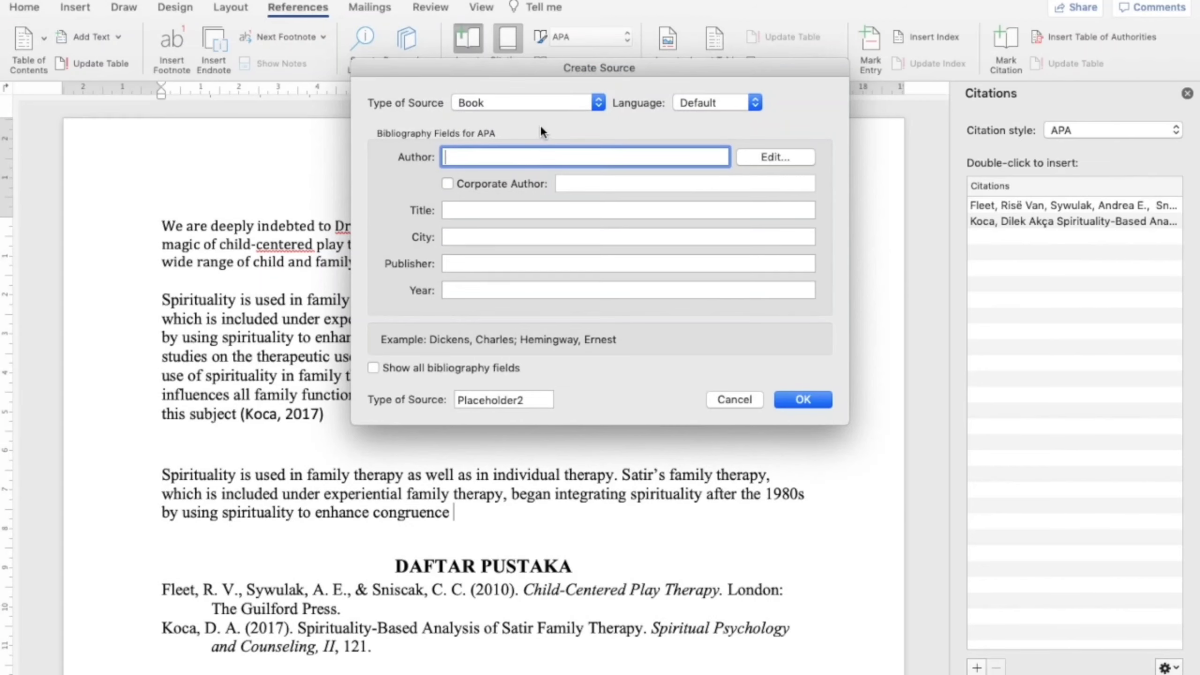
Step: Enter the book author's last and first names through the author name editor and confirm them
type("J")
key("BackSpace")
left_click(746, 156)
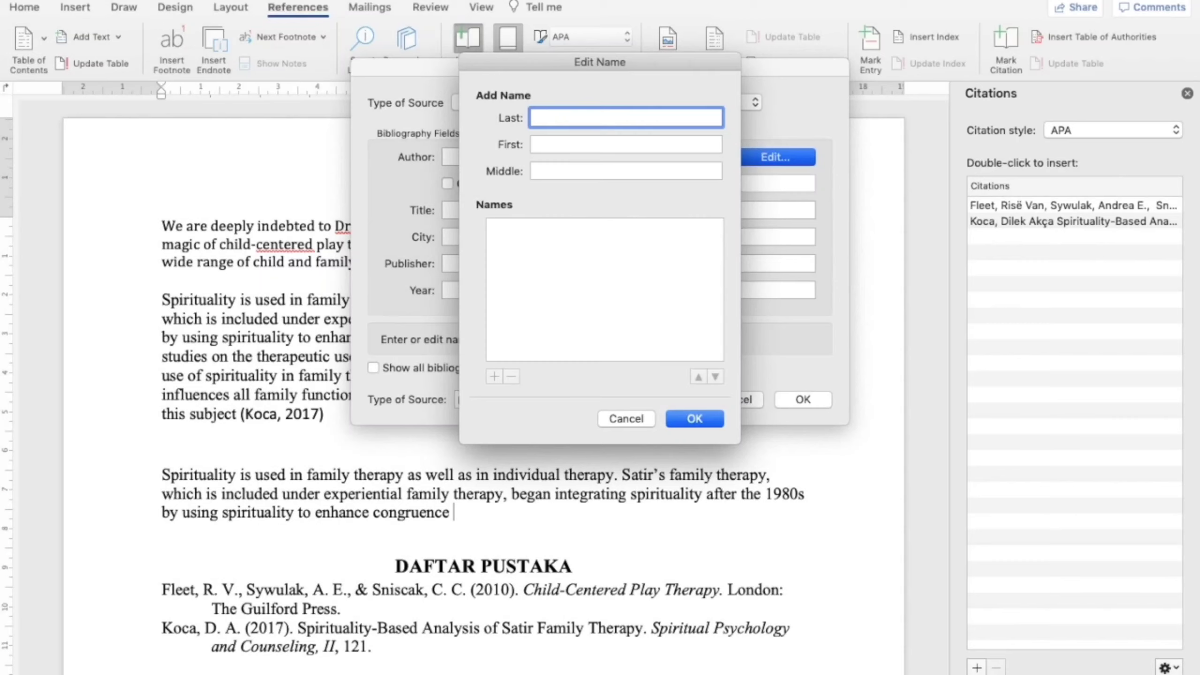
type("Nelson")
left_click(559, 145)
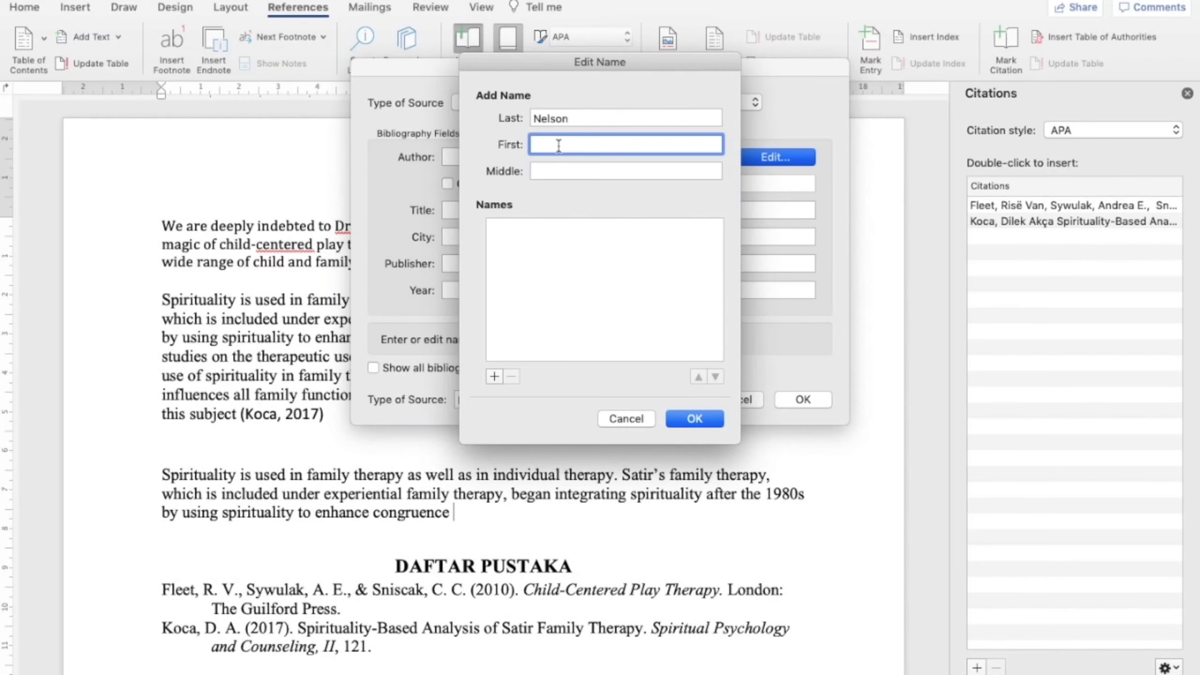
type("James")
left_click(687, 419)
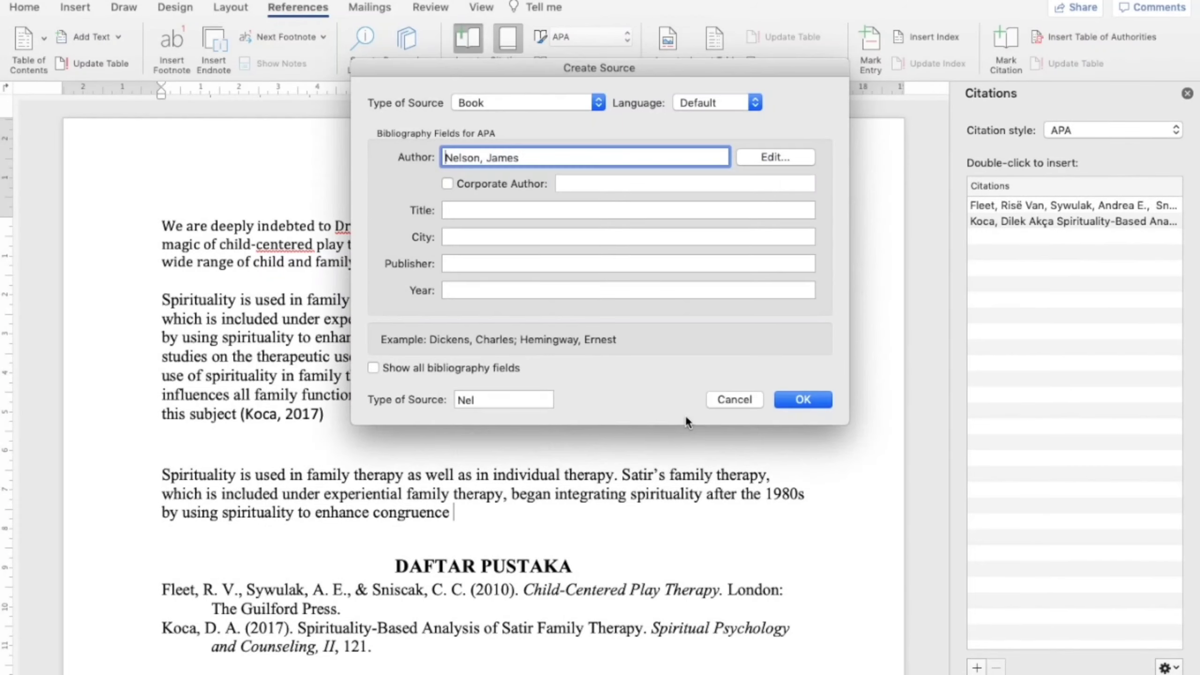
Step: Set the book's title to "Psycologycal of Counseling" and its city to London
left_click(523, 211)
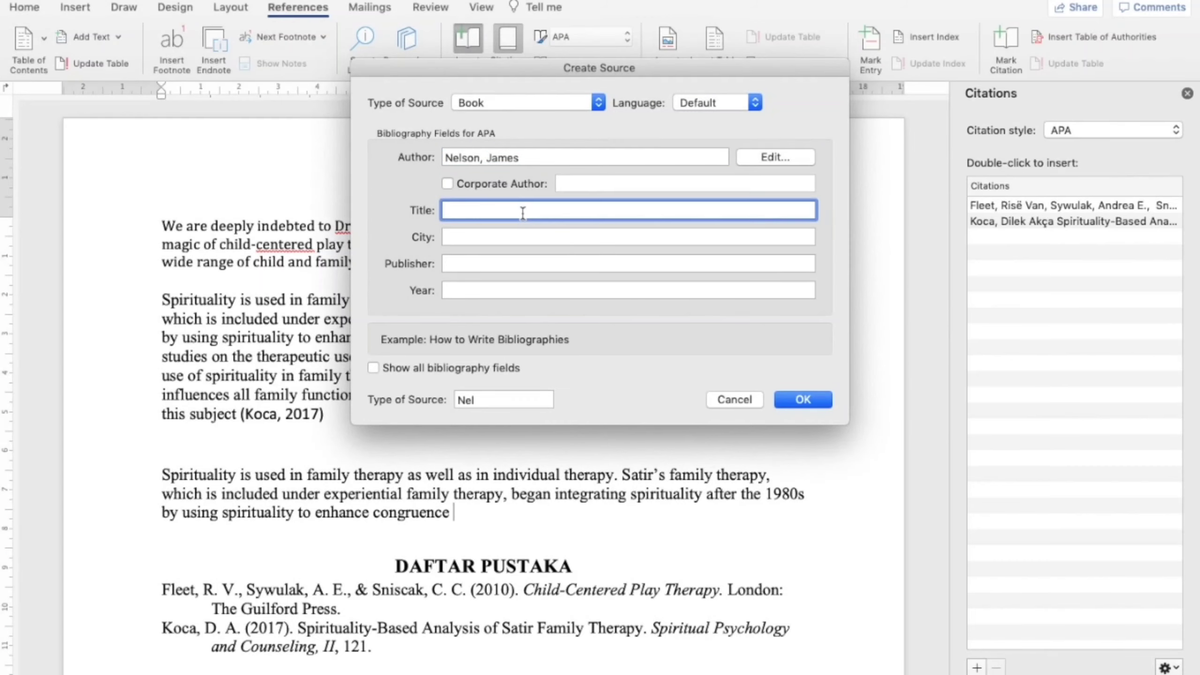
type("Psycologycal of Counseling")
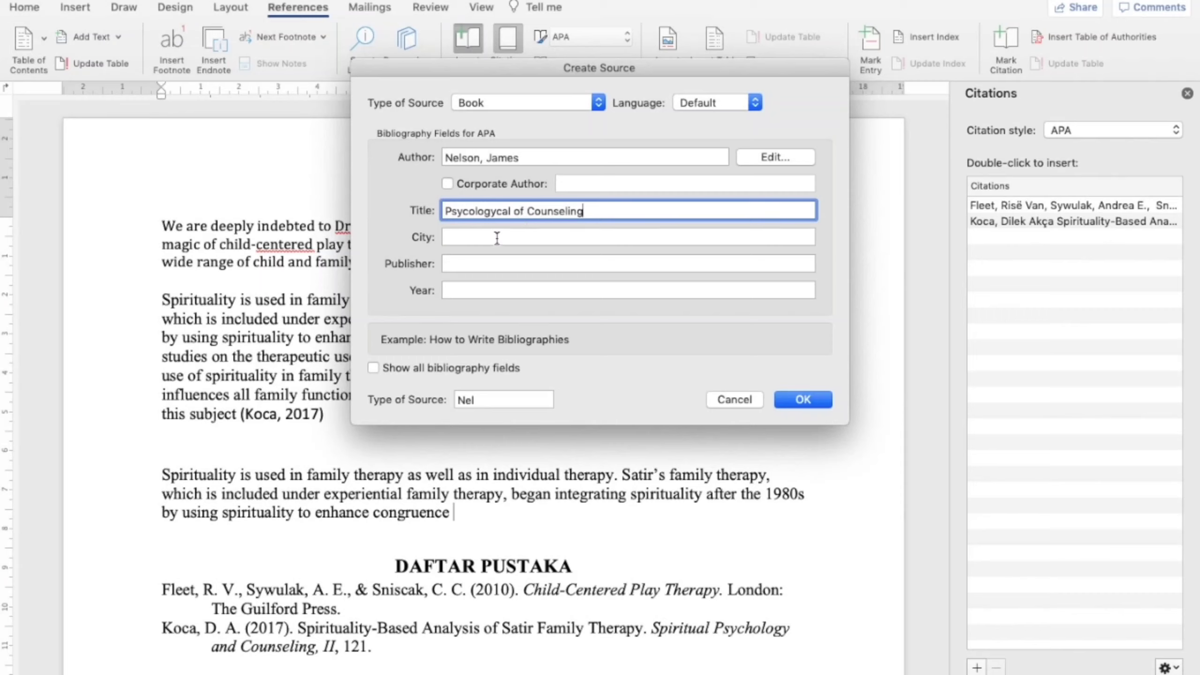
left_click(497, 238)
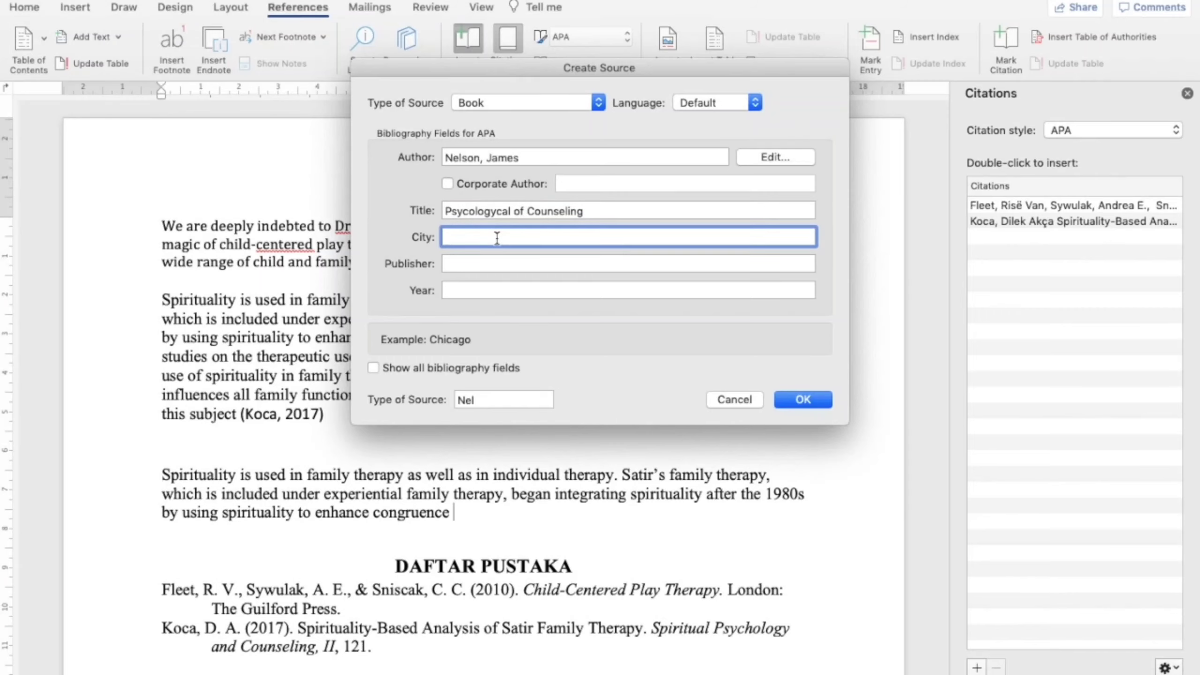
type("London")
Step: Enter Springer as the publisher and 2018 as the year, and confirm the source to insert its citation
left_click(479, 263)
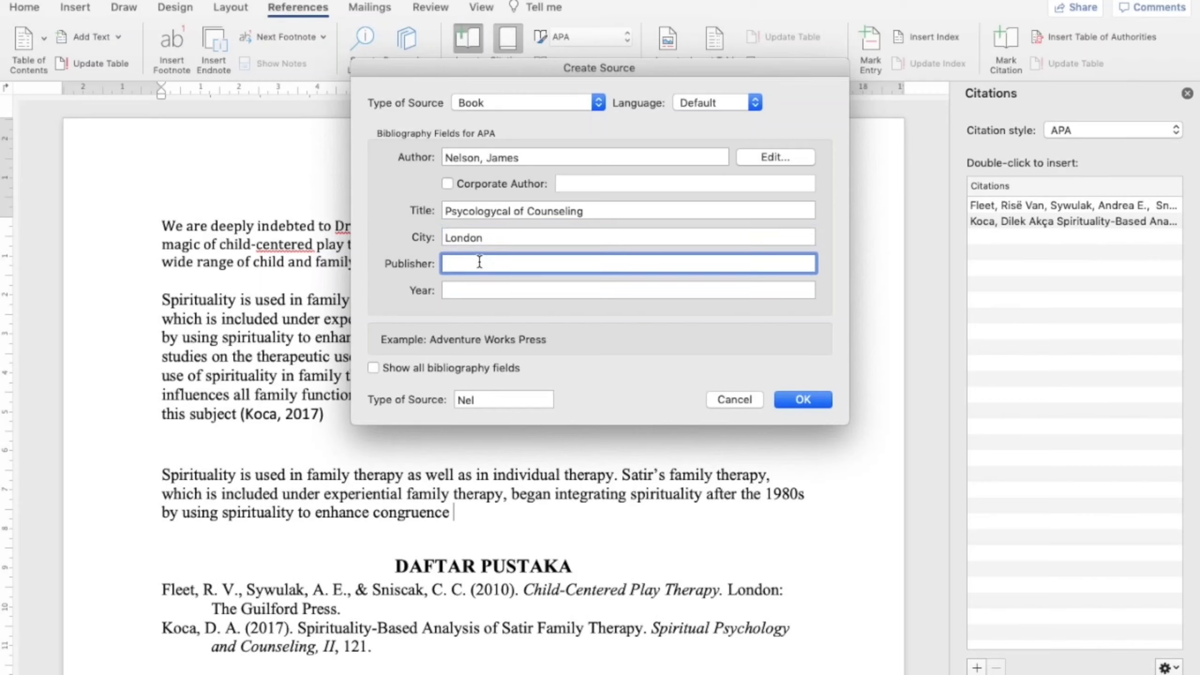
type("Springer")
left_click(449, 287)
type("2")
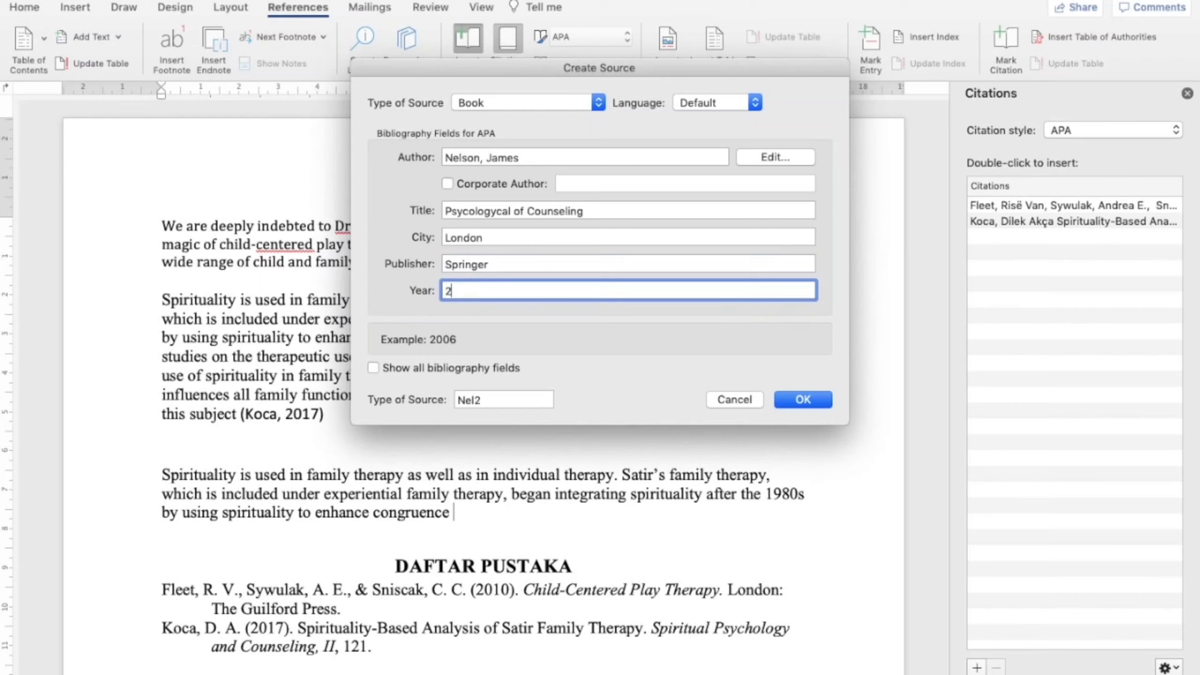
type("018")
left_click(808, 401)
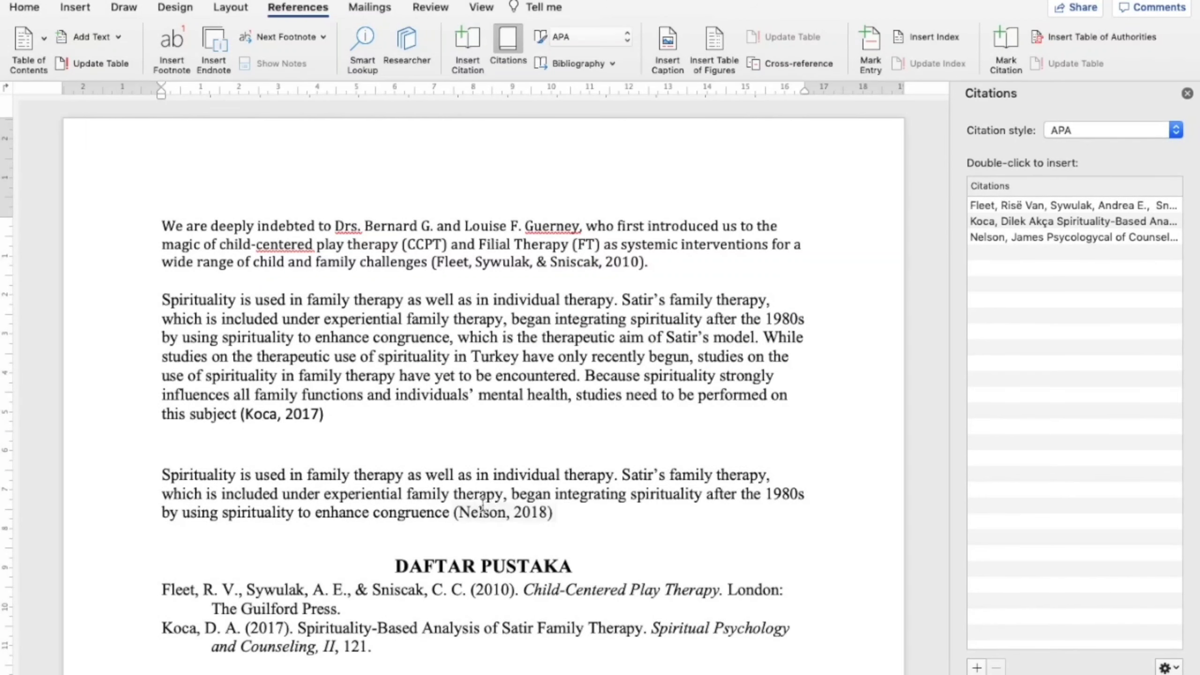
Step: Update the citations and bibliography so the reference list includes the newly cited book
scroll(502, 509, "down", 1)
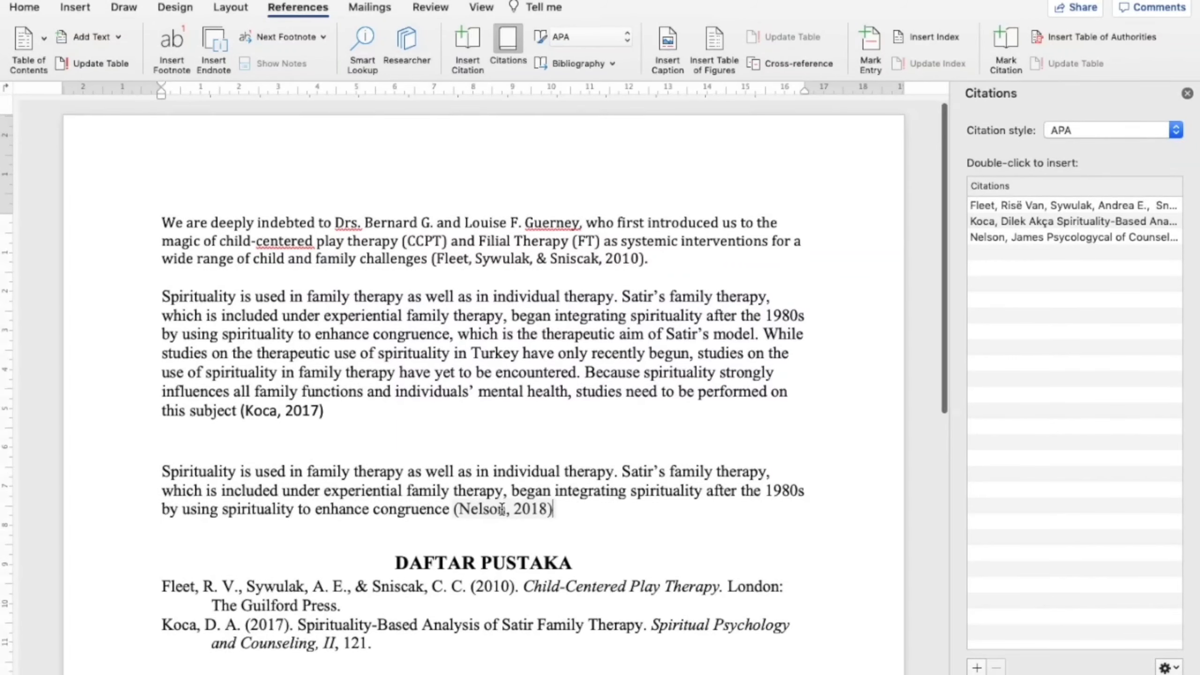
scroll(501, 509, "down", 4)
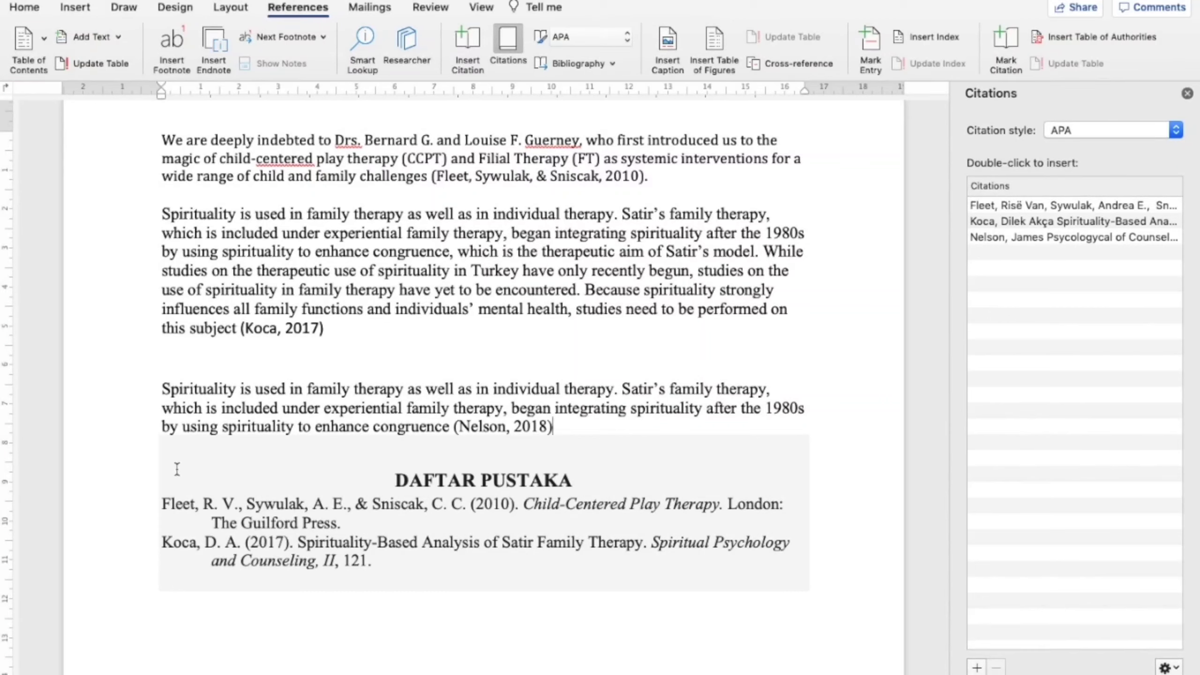
left_click(207, 501)
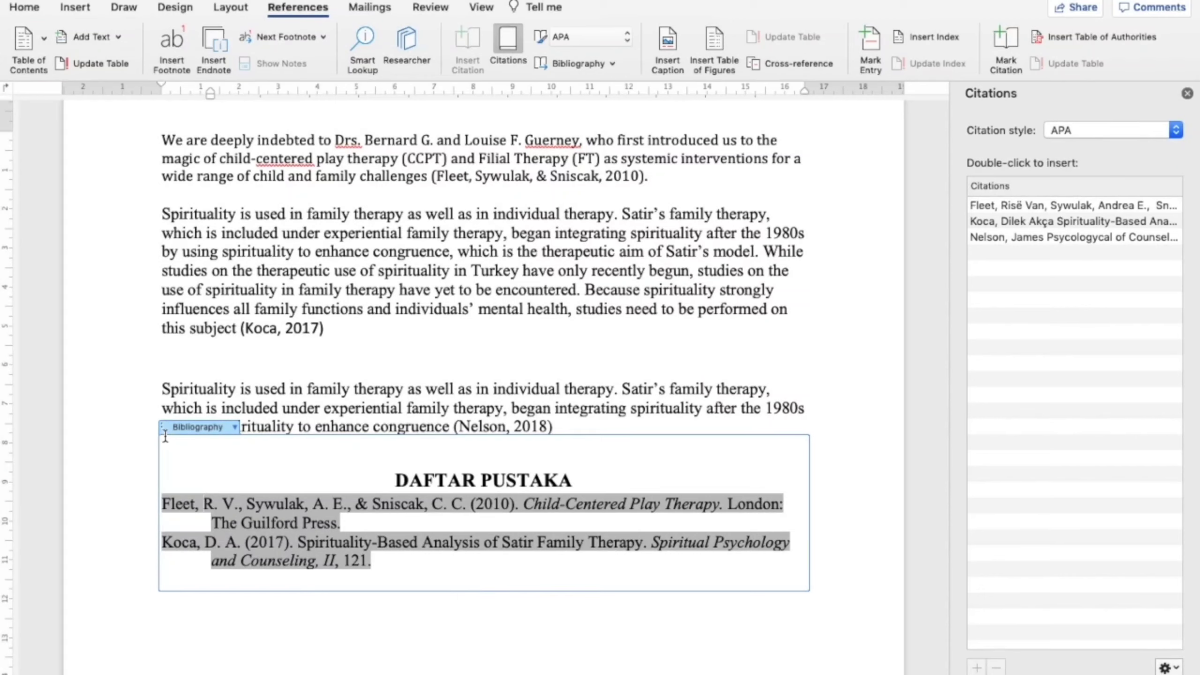
left_click(236, 432)
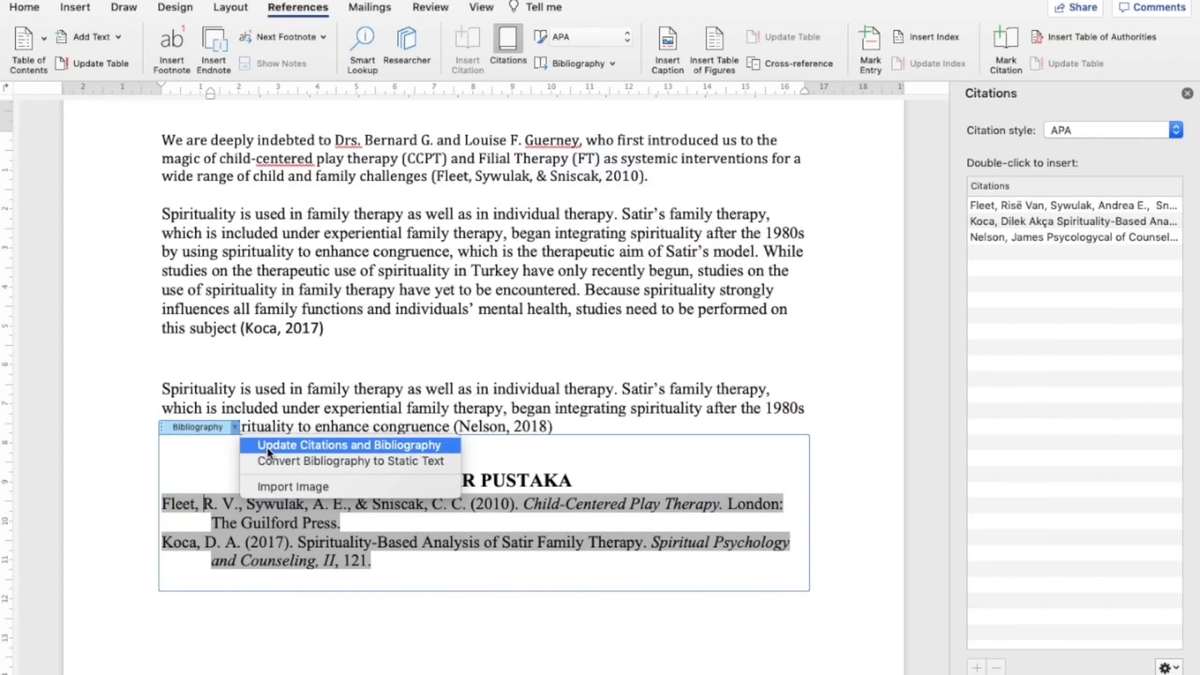
left_click(266, 447)
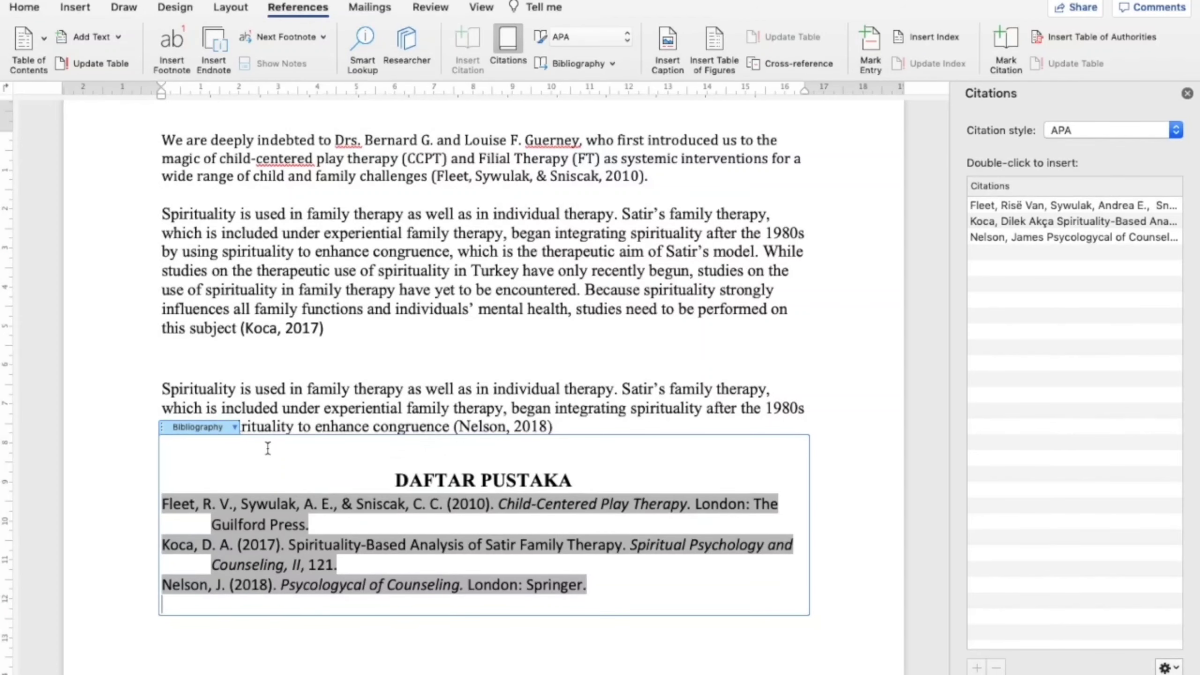
scroll(236, 519, "down", 1)
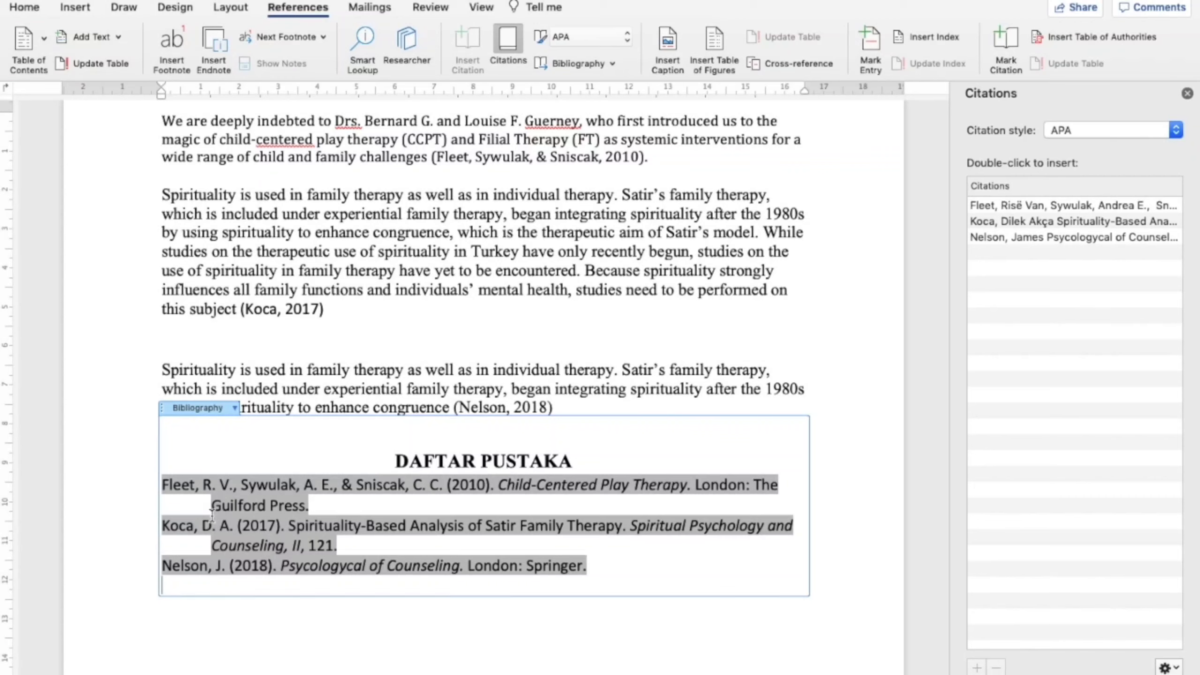
left_click(356, 290)
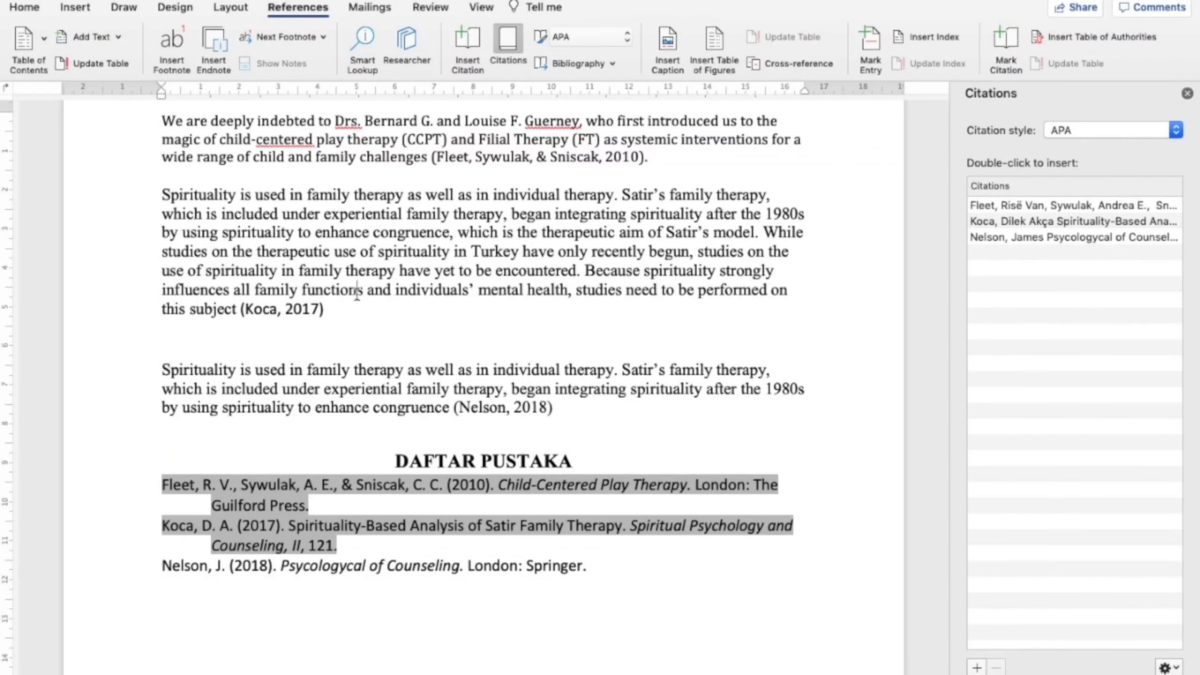